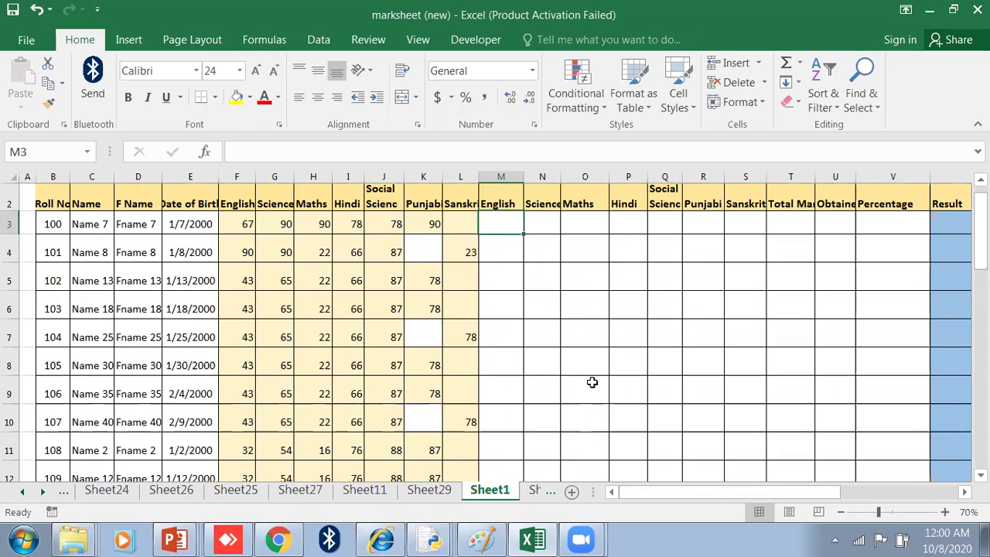
Examine the first student's marks in row 3, subject by subject from English to Sanskrit.
{"action": "scroll", "coordinate": [592, 382], "scroll_direction": "down", "scroll_amount": 2}
{"action": "scroll", "coordinate": [537, 338], "scroll_direction": "up", "scroll_amount": 2}
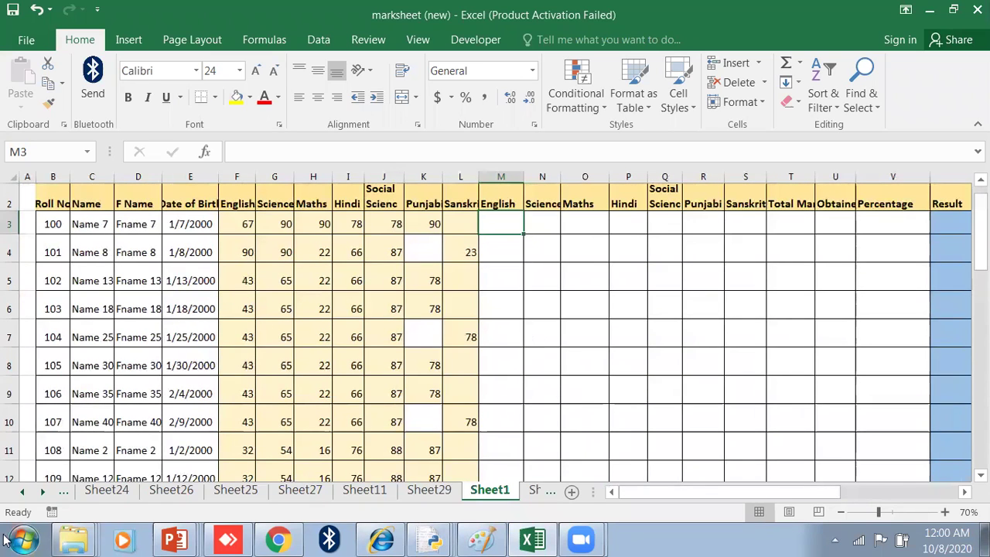
{"action": "left_click", "coordinate": [791, 219]}
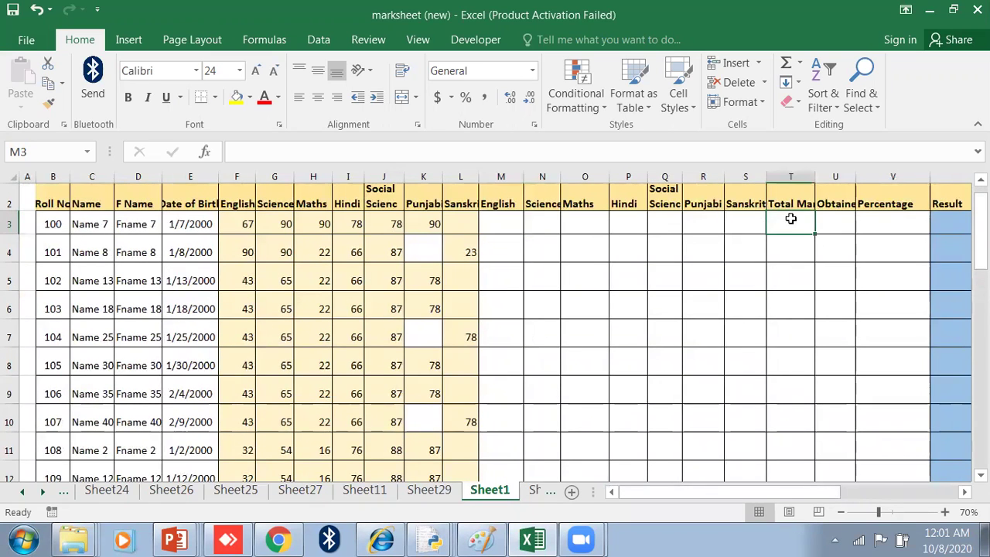
{"action": "left_click", "coordinate": [271, 223]}
{"action": "left_click_drag", "start_coordinate": [271, 224], "coordinate": [422, 217]}
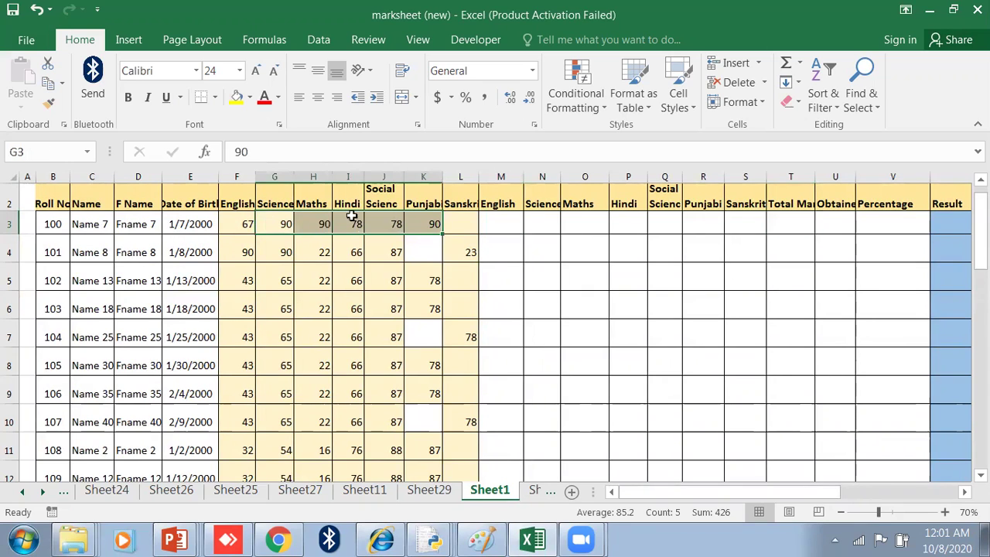
{"action": "left_click", "coordinate": [246, 215]}
{"action": "left_click", "coordinate": [274, 224]}
{"action": "left_click", "coordinate": [312, 223]}
{"action": "left_click", "coordinate": [348, 223]}
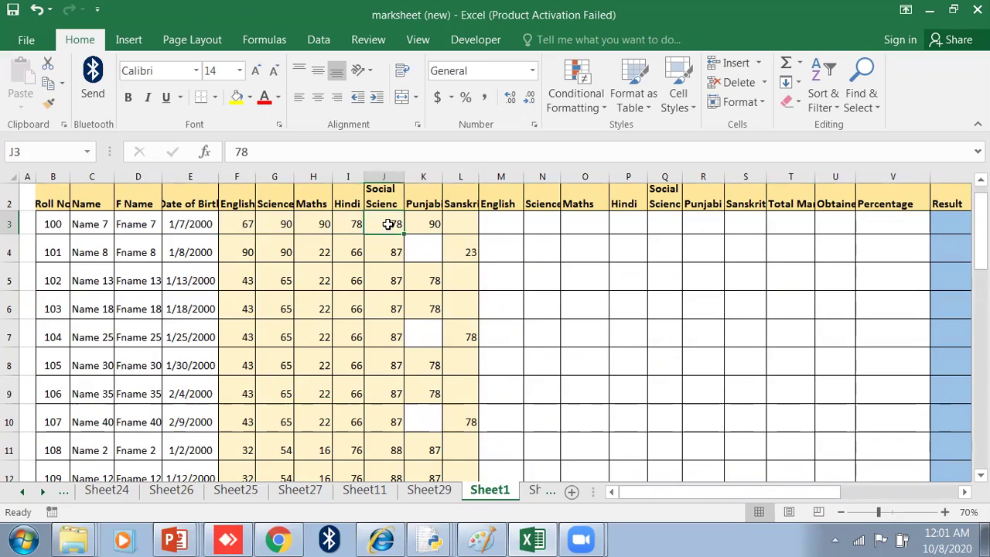
{"action": "left_click", "coordinate": [384, 223]}
{"action": "left_click", "coordinate": [420, 223]}
{"action": "left_click", "coordinate": [448, 217]}
{"action": "left_click", "coordinate": [435, 218]}
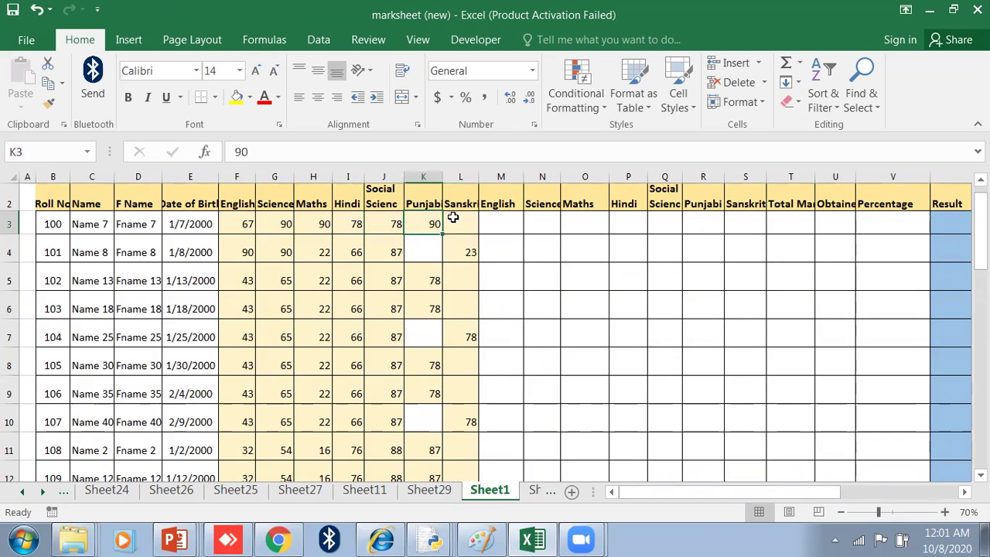
{"action": "left_click", "coordinate": [450, 217]}
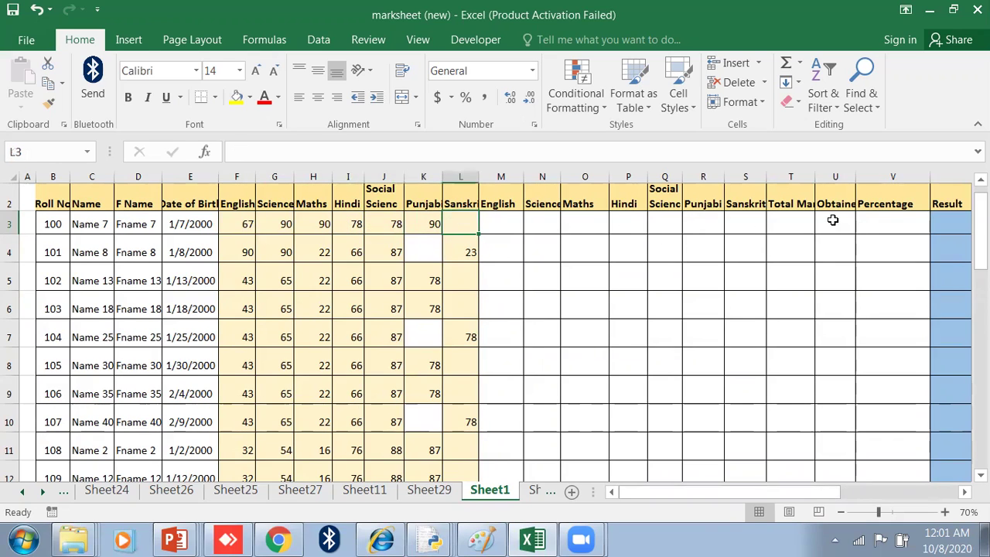
Enter 600 as the total marks in T3 and sum the first student's marks F3:L3 in U3.
{"action": "left_click", "coordinate": [798, 227]}
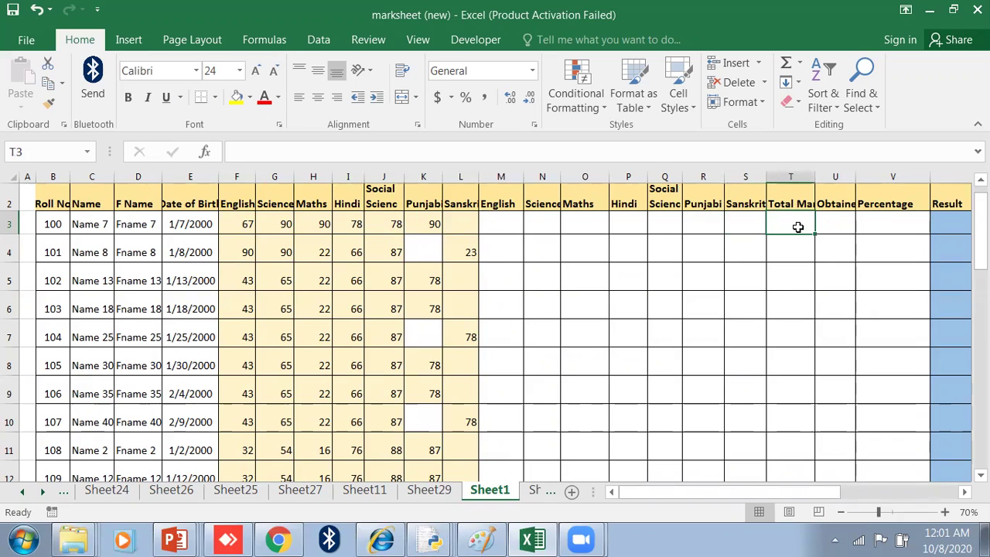
{"action": "type", "text": "600"}
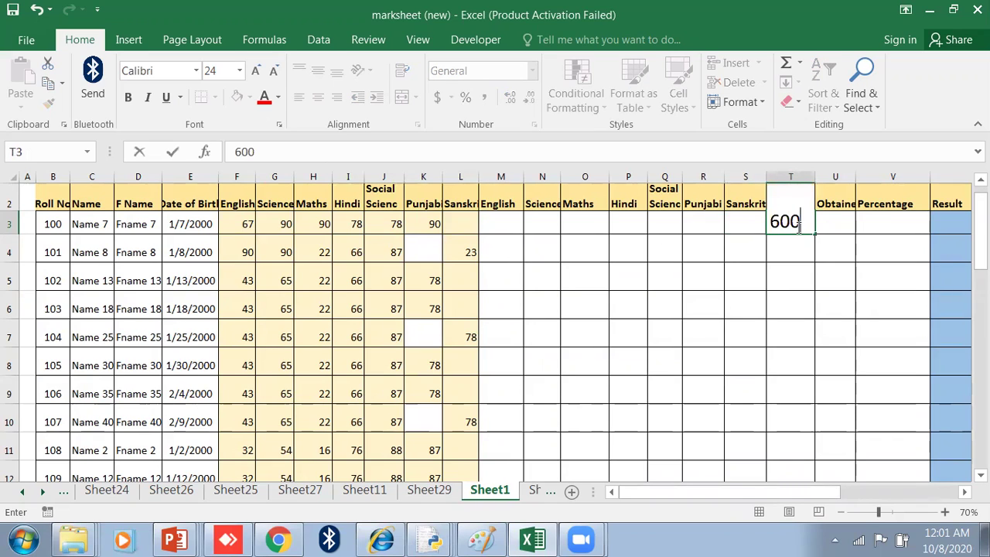
{"action": "key", "text": "Tab"}
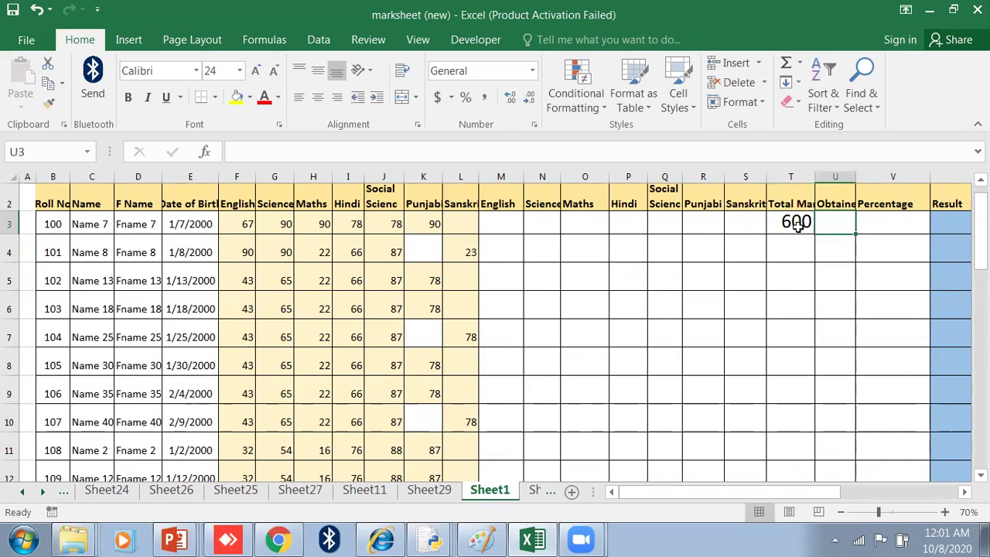
{"action": "type", "text": "=SUM("}
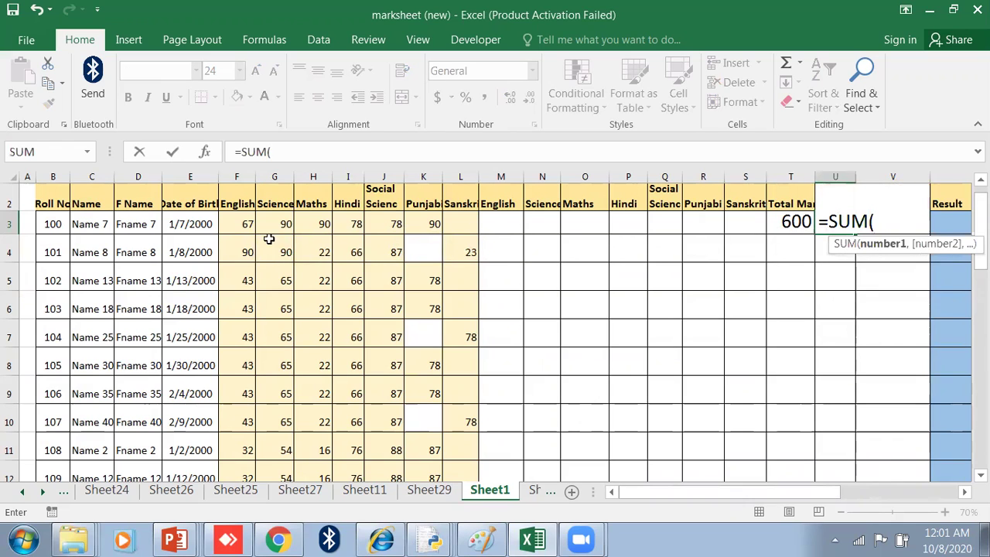
{"action": "left_click_drag", "start_coordinate": [246, 224], "coordinate": [446, 217]}
{"action": "type", "text": ")"}
{"action": "key", "text": "Return"}
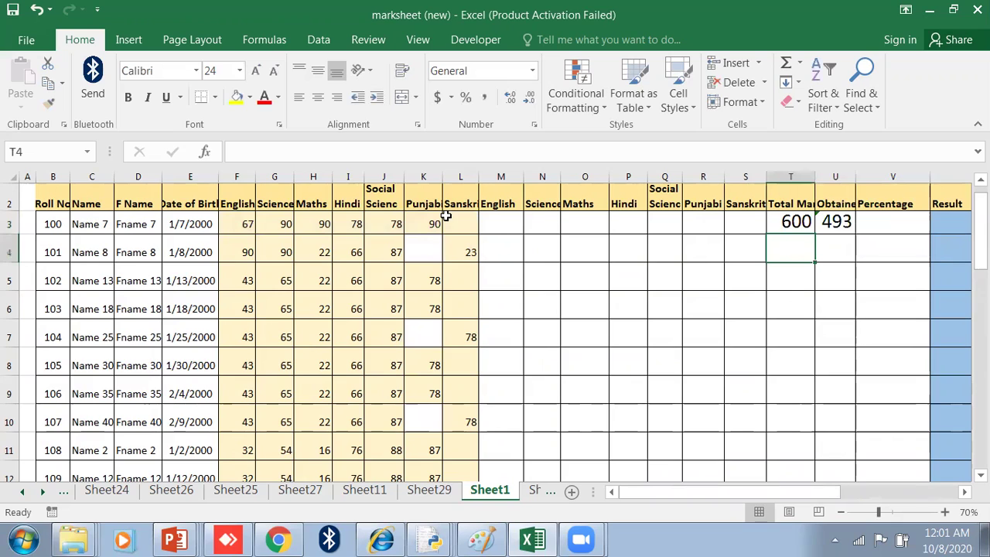
{"action": "left_click", "coordinate": [817, 226]}
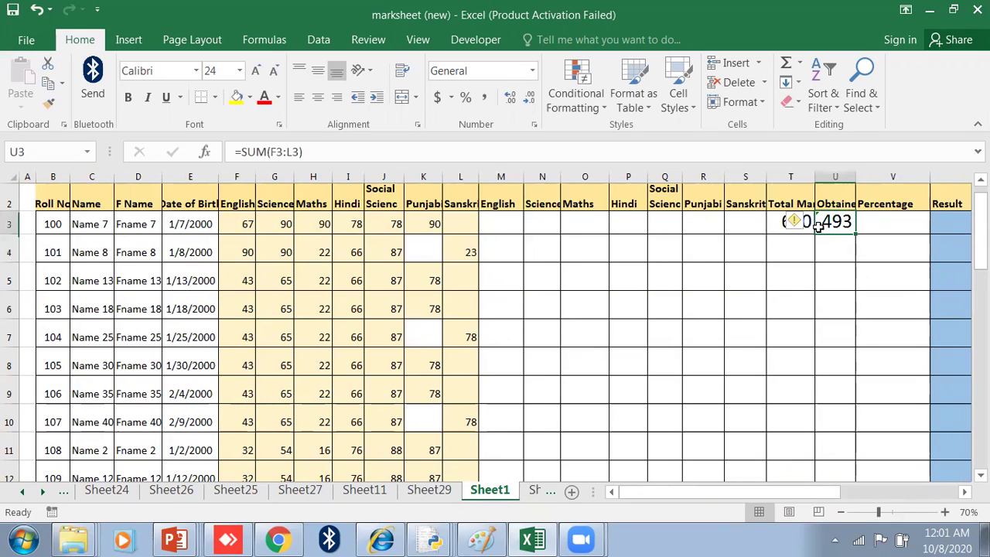
Calculate the first student's percentage in V3 by dividing obtained marks by total marks with =U3/T3.
{"action": "left_click", "coordinate": [897, 223]}
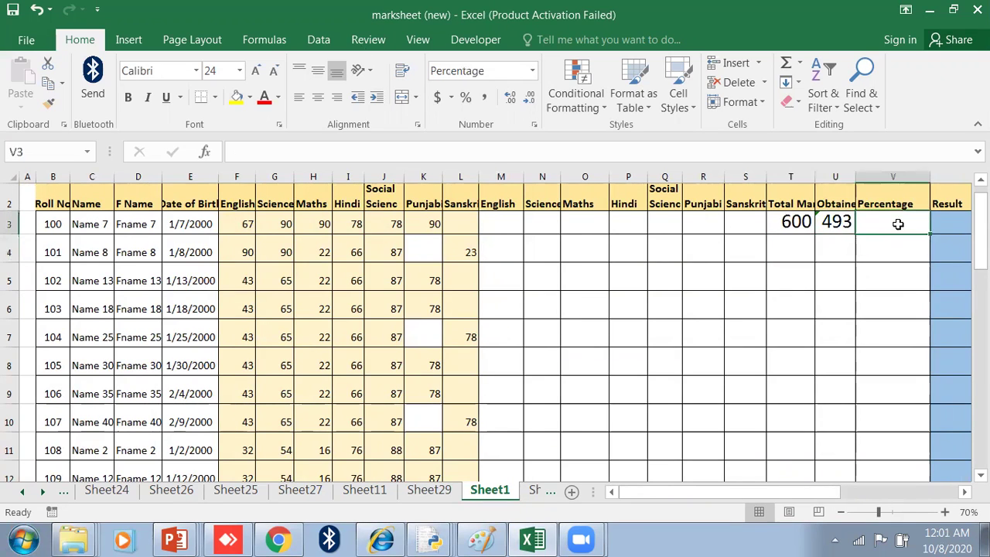
{"action": "type", "text": "="}
{"action": "key", "text": "Left"}
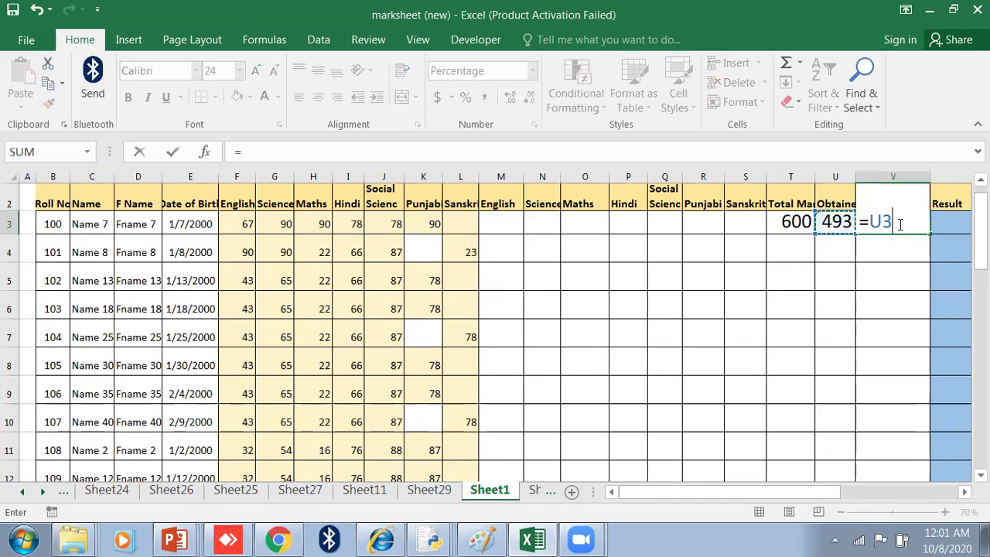
{"action": "type", "text": "/"}
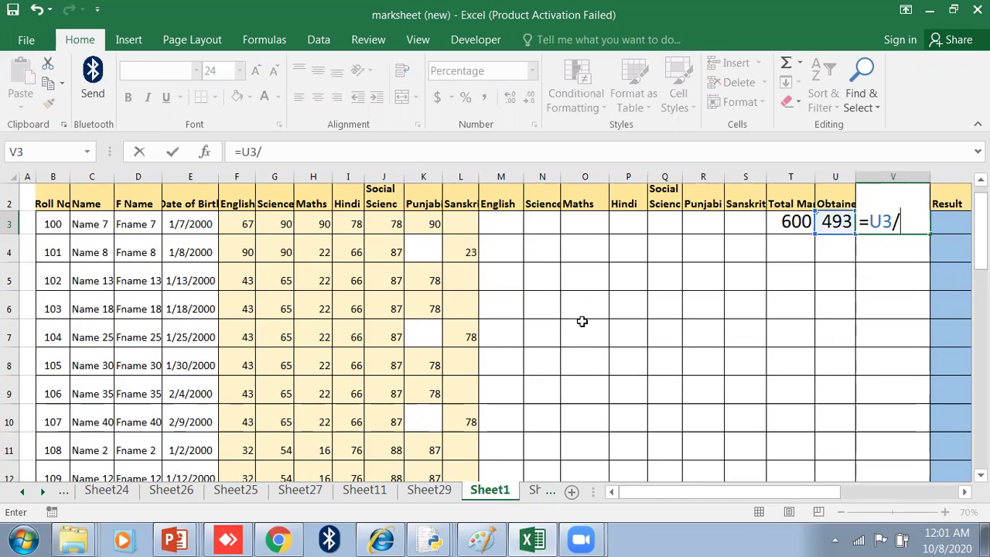
{"action": "left_click", "coordinate": [788, 225]}
{"action": "key", "text": "Return"}
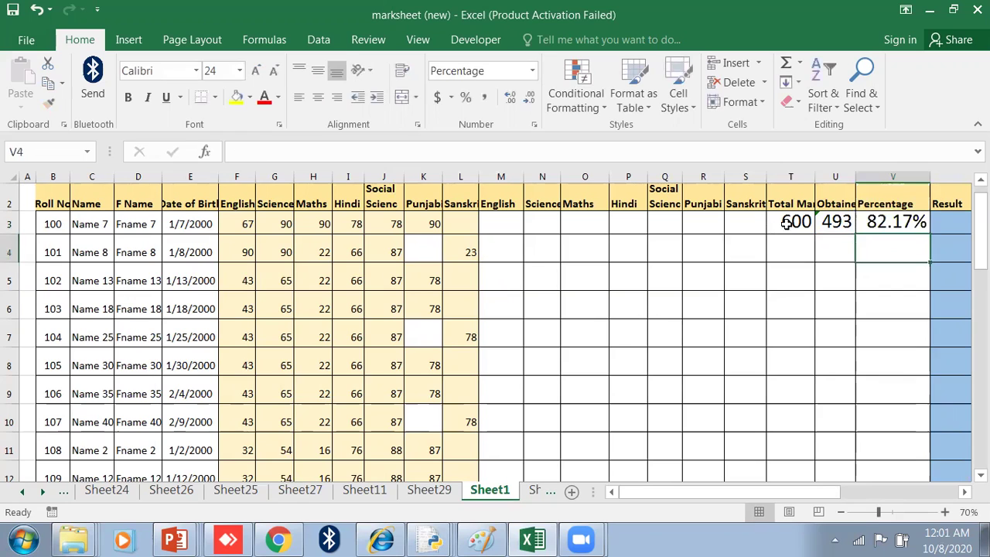
Fill the obtained marks formula from U3 and the percentage formula from V3 down to all student rows.
{"action": "left_click", "coordinate": [847, 225]}
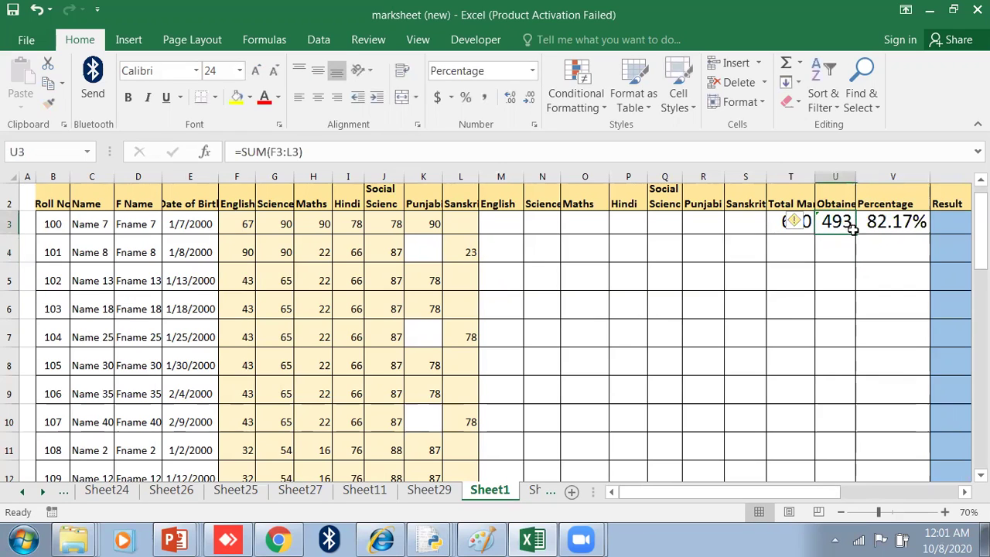
{"action": "double_click", "coordinate": [853, 234]}
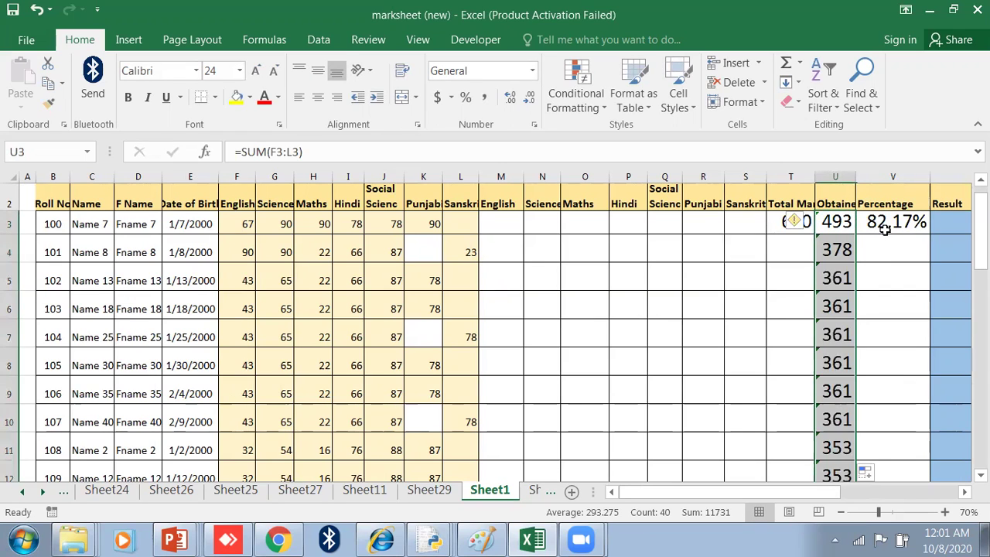
{"action": "left_click", "coordinate": [890, 224]}
{"action": "double_click", "coordinate": [929, 237]}
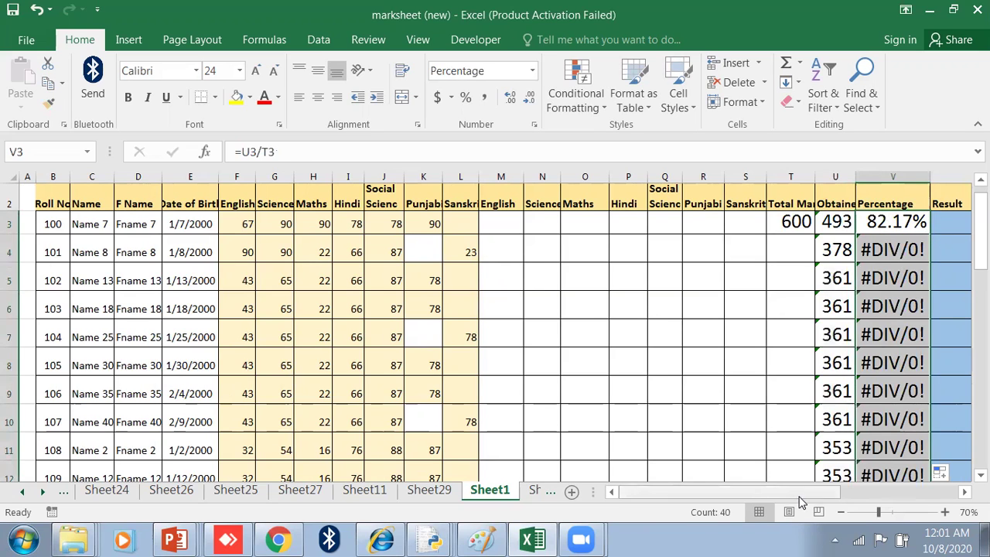
Fill the total marks value of 600 from T3 down to all student rows.
{"action": "left_click_drag", "start_coordinate": [801, 499], "coordinate": [874, 498]}
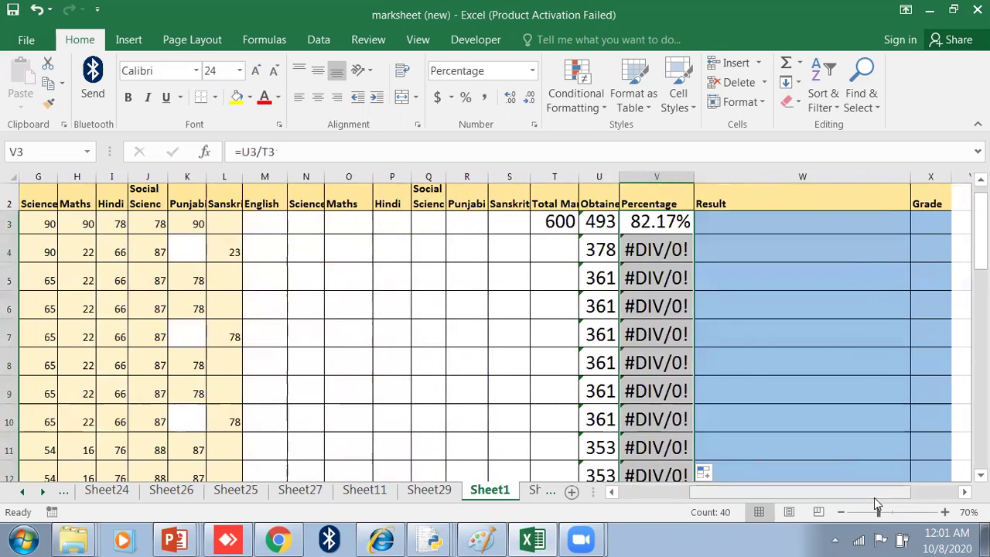
{"action": "left_click", "coordinate": [558, 222]}
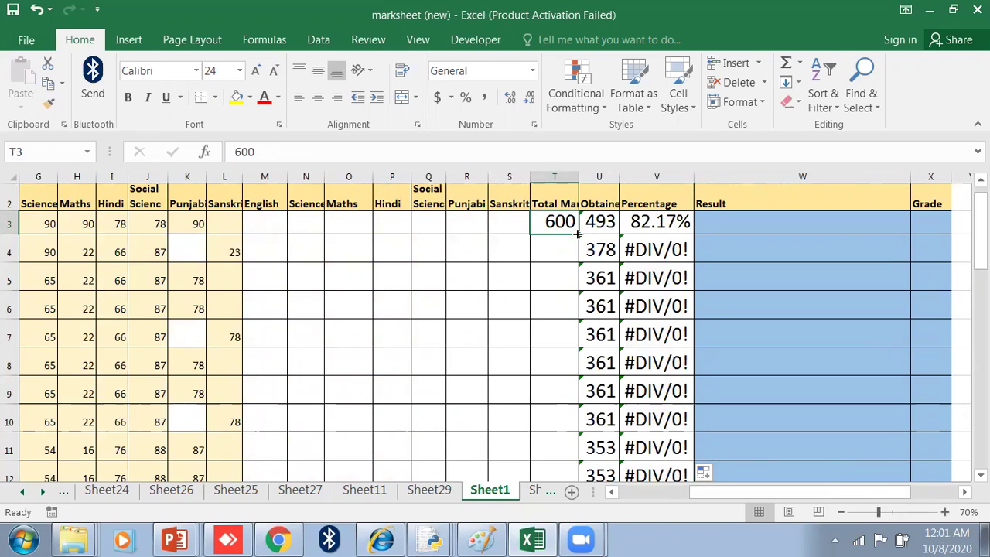
{"action": "double_click", "coordinate": [577, 233]}
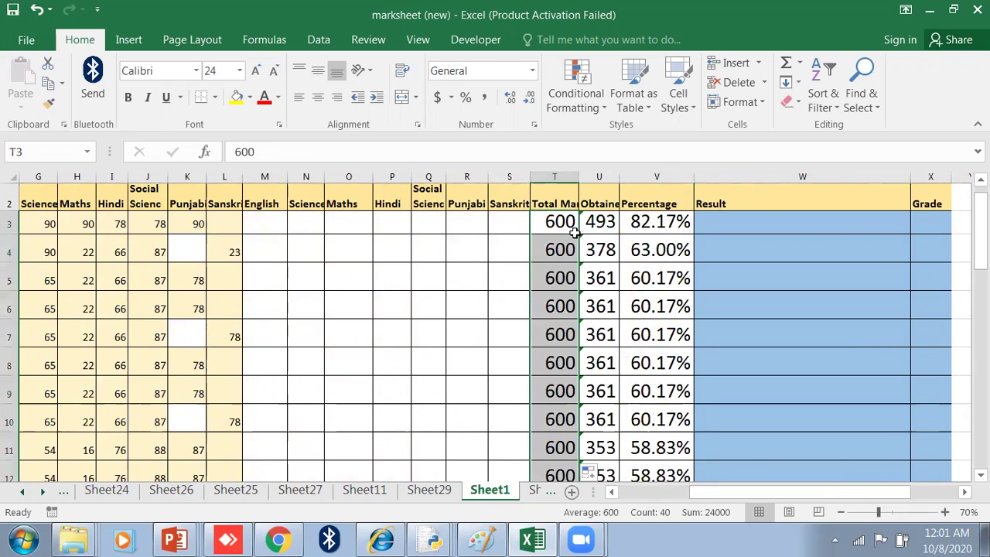
Clear the filled total marks values in column T and enter 600 in T3 only.
{"action": "key", "text": "Delete"}
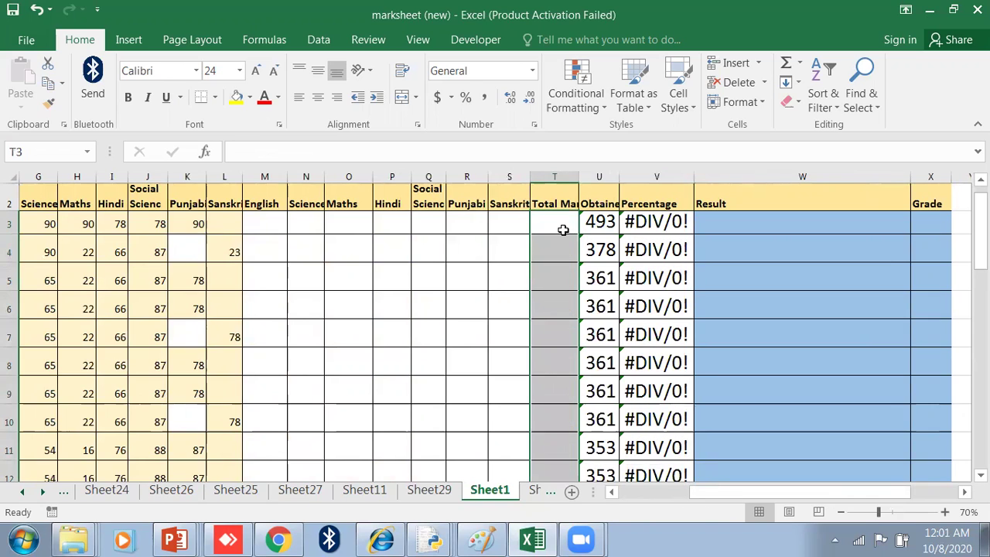
{"action": "left_click", "coordinate": [563, 229]}
{"action": "type", "text": "600"}
{"action": "left_click", "coordinate": [597, 230]}
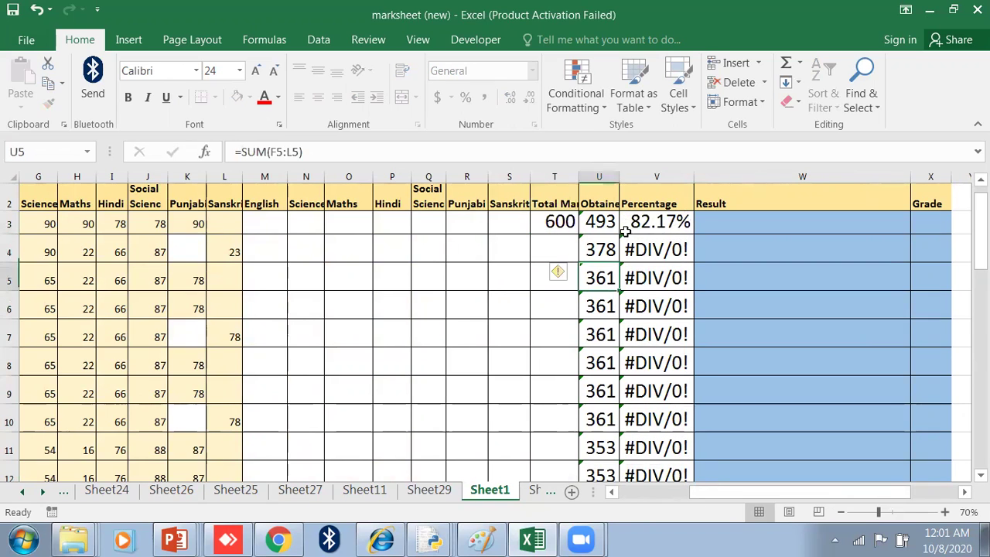
Make the total marks reference in V3 absolute so the formula is =U3/$T$3, and fill it down the Percentage column.
{"action": "left_click", "coordinate": [638, 223]}
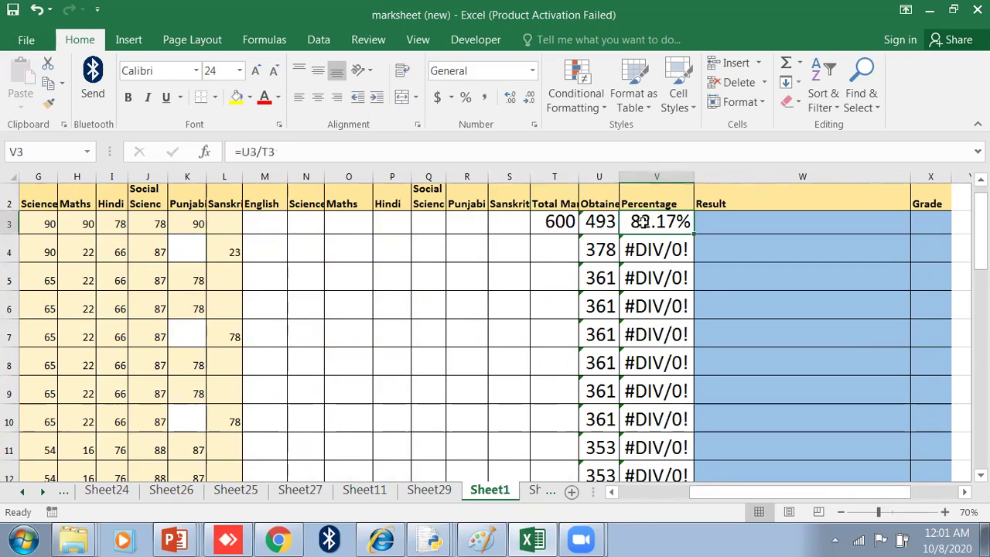
{"action": "double_click", "coordinate": [280, 153]}
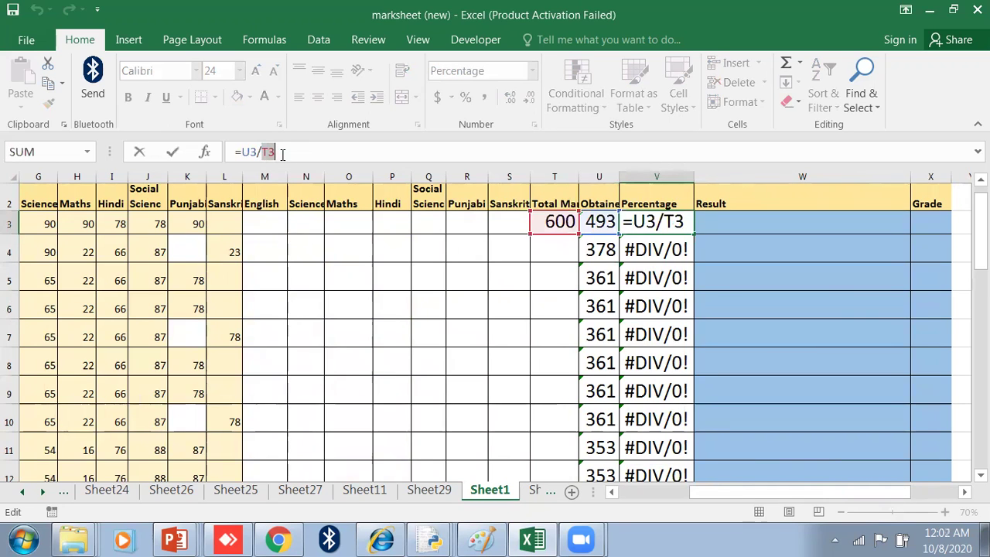
{"action": "key", "text": "F4"}
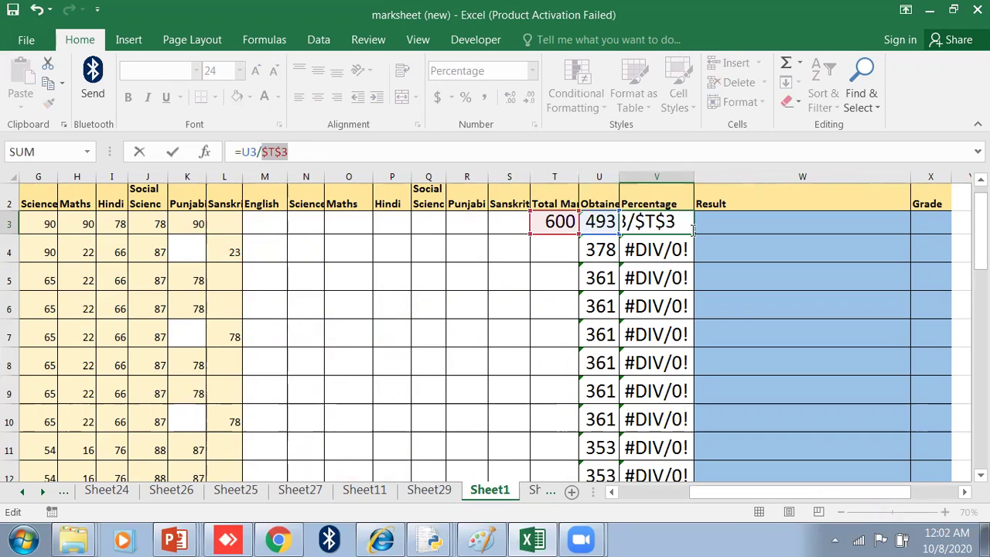
{"action": "key", "text": "Return"}
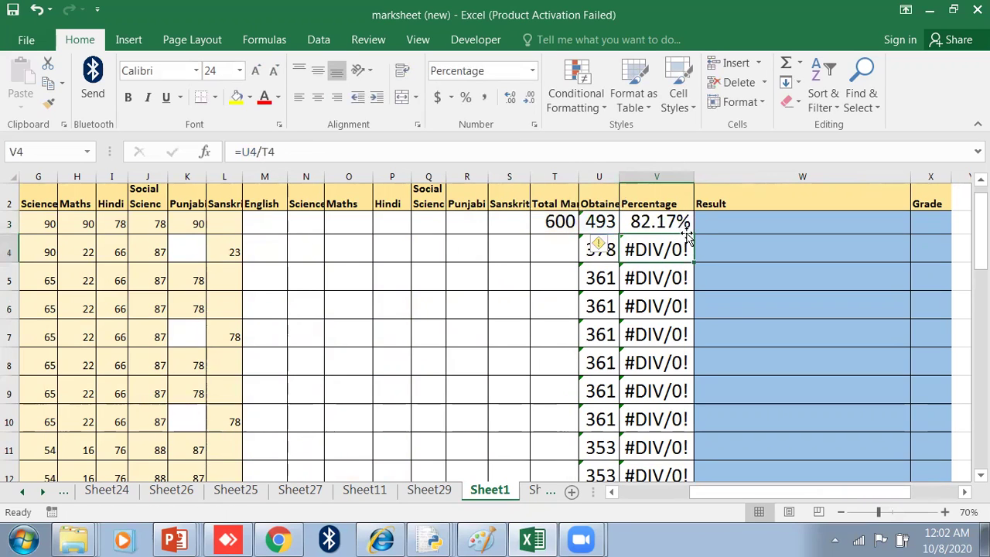
{"action": "left_click", "coordinate": [687, 226]}
{"action": "double_click", "coordinate": [693, 232]}
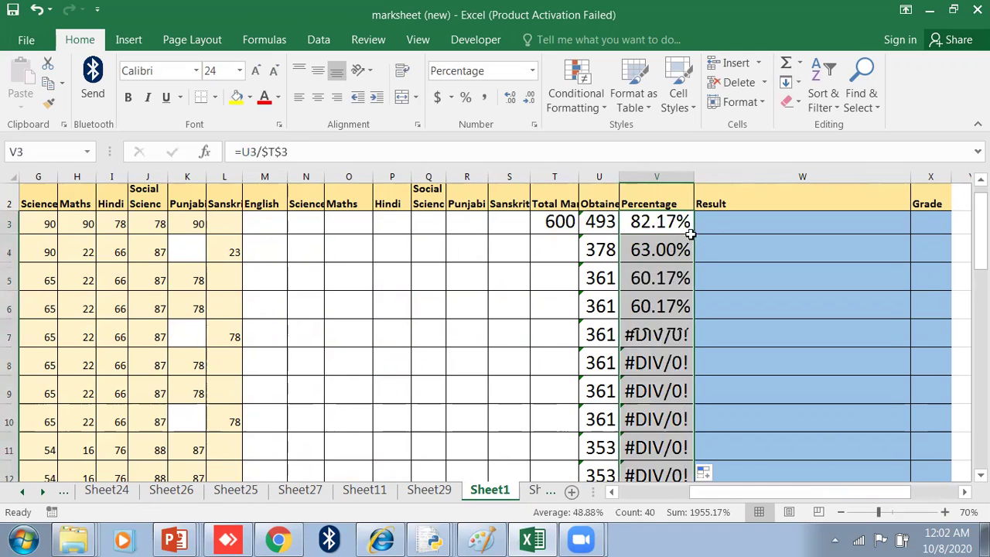
{"action": "scroll", "coordinate": [665, 325], "scroll_direction": "down", "scroll_amount": 9}
{"action": "scroll", "coordinate": [664, 348], "scroll_direction": "down", "scroll_amount": 3}
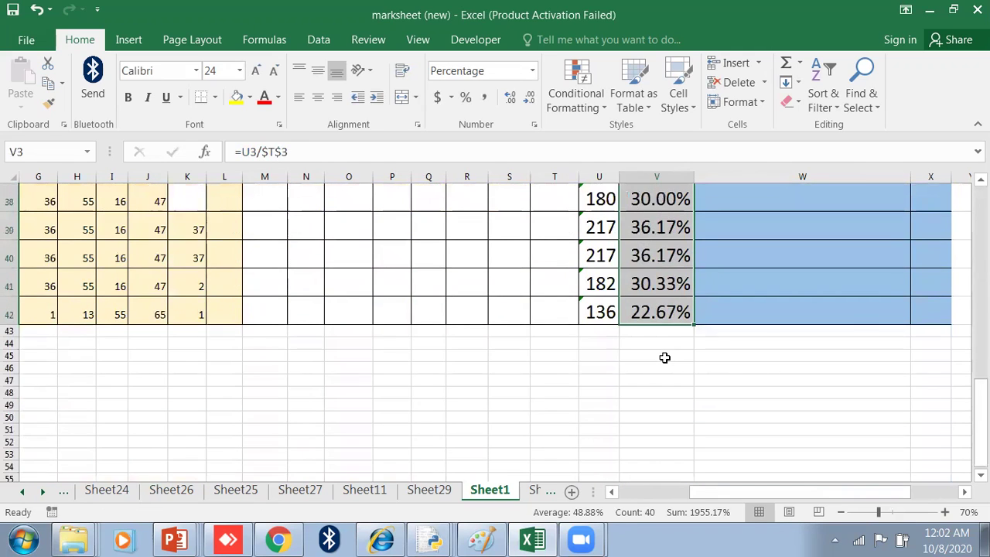
{"action": "scroll", "coordinate": [671, 347], "scroll_direction": "up", "scroll_amount": 12}
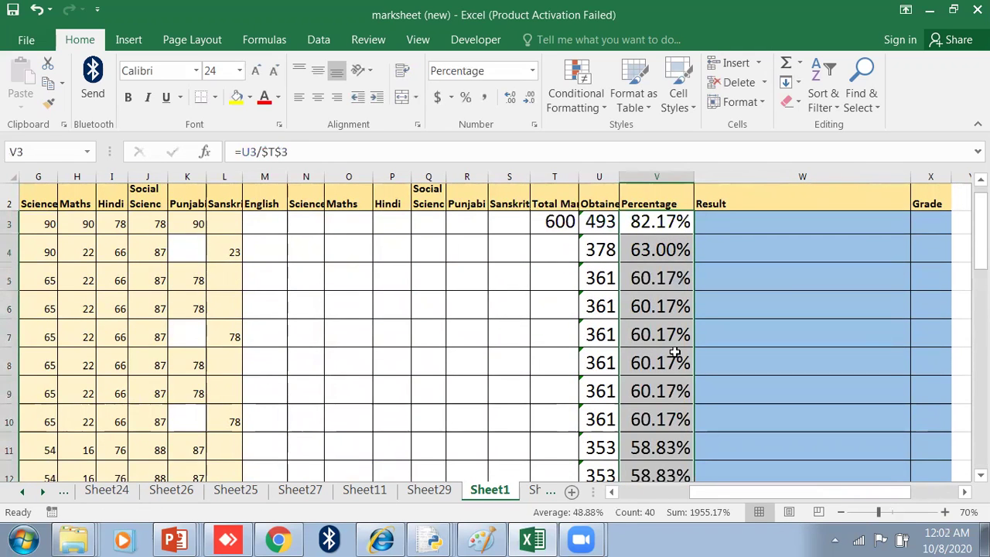
{"action": "left_click", "coordinate": [732, 223]}
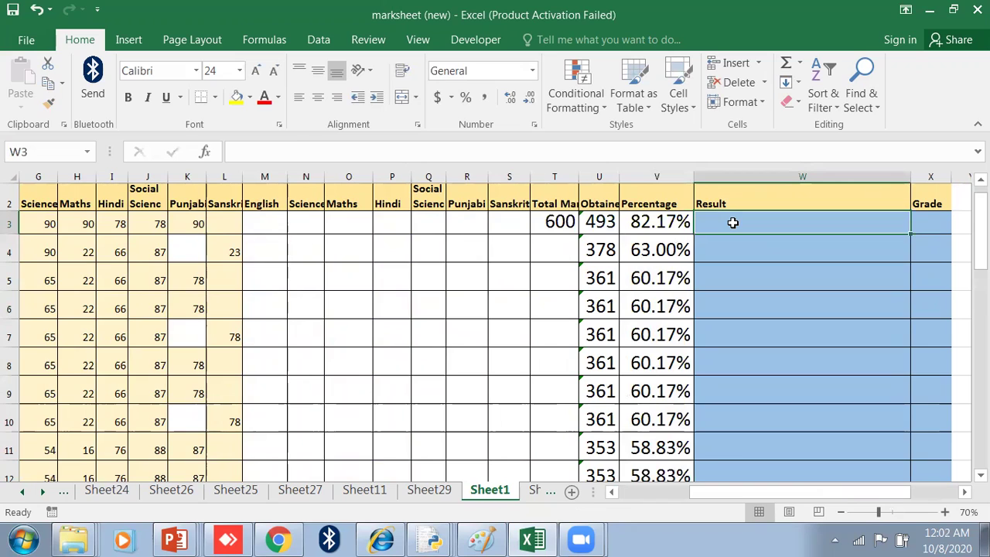
{"action": "left_click", "coordinate": [642, 225]}
{"action": "left_click", "coordinate": [709, 221]}
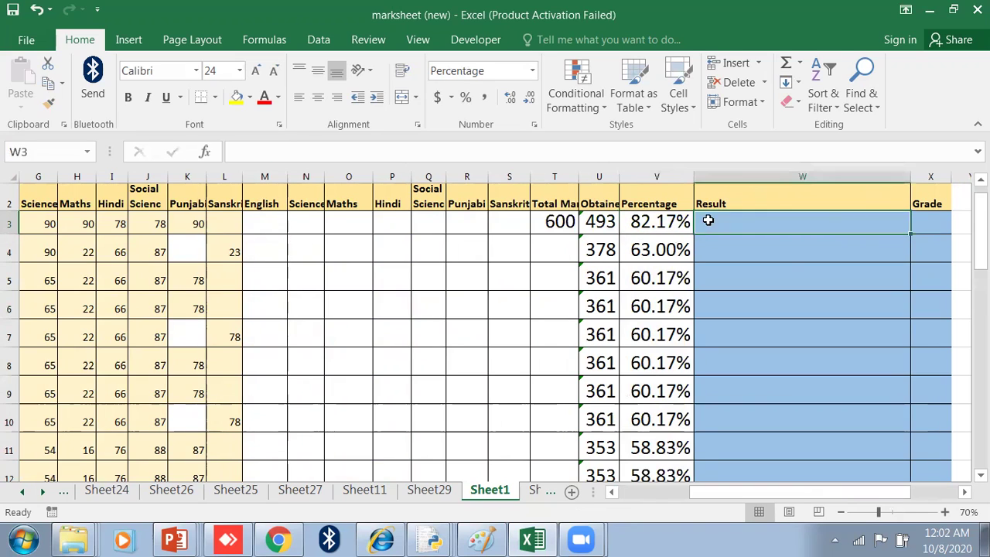
{"action": "left_click", "coordinate": [656, 222]}
{"action": "left_click", "coordinate": [709, 221]}
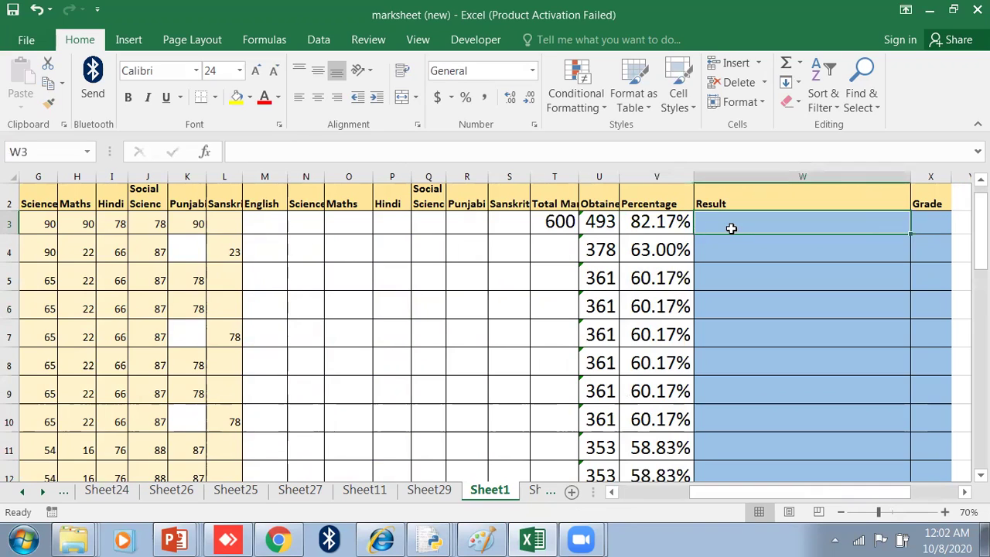
{"action": "left_click", "coordinate": [656, 222]}
{"action": "left_click", "coordinate": [715, 220]}
{"action": "left_click", "coordinate": [658, 219]}
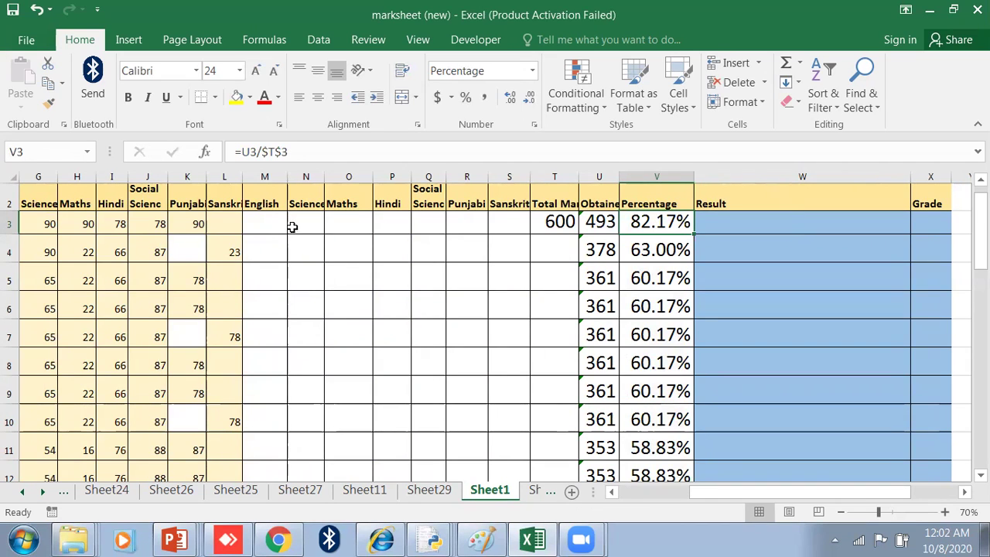
Enter the formula =IF(F3>=35,"","ENG") in M3 to flag a failed English mark.
{"action": "left_click_drag", "start_coordinate": [280, 228], "coordinate": [501, 224]}
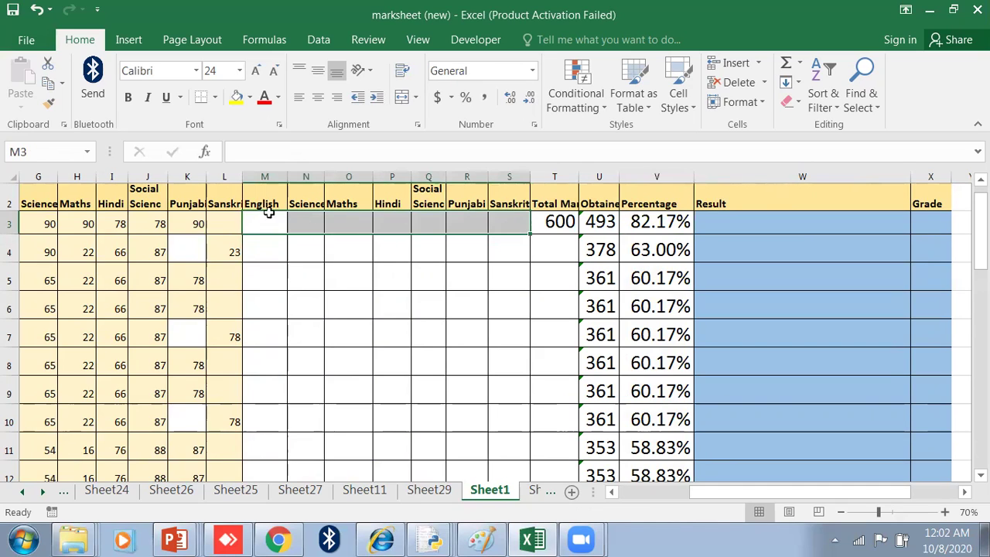
{"action": "left_click_drag", "start_coordinate": [266, 216], "coordinate": [278, 224]}
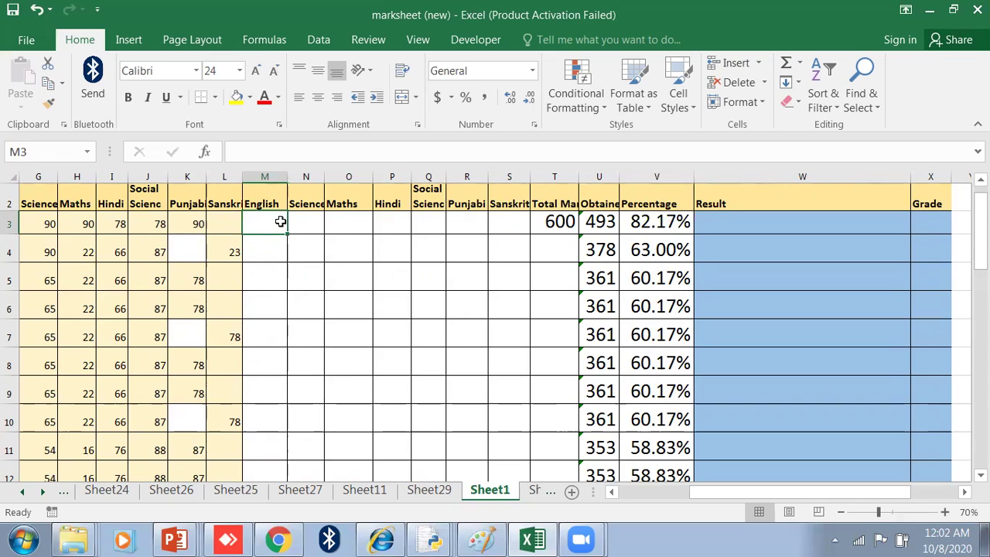
{"action": "type", "text": "="}
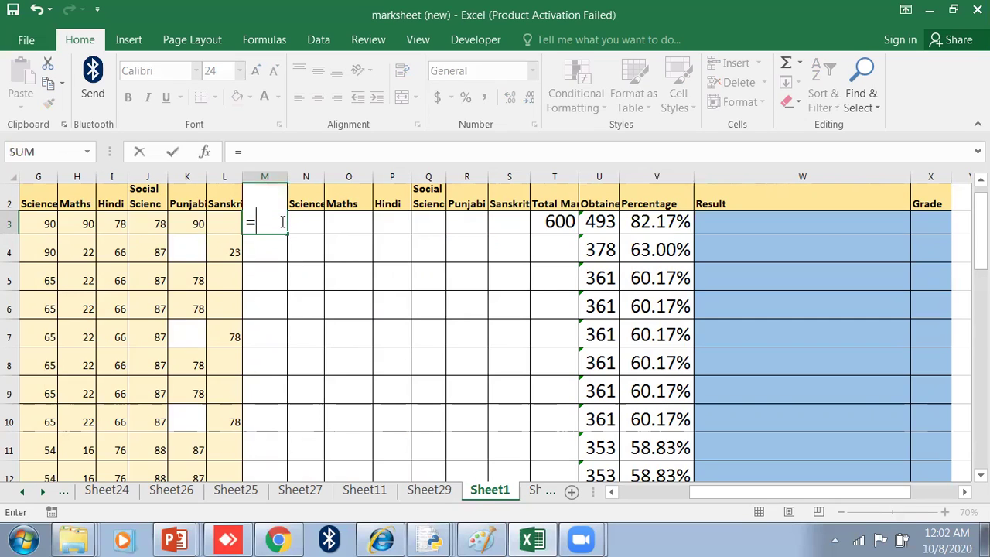
{"action": "type", "text": "IF"}
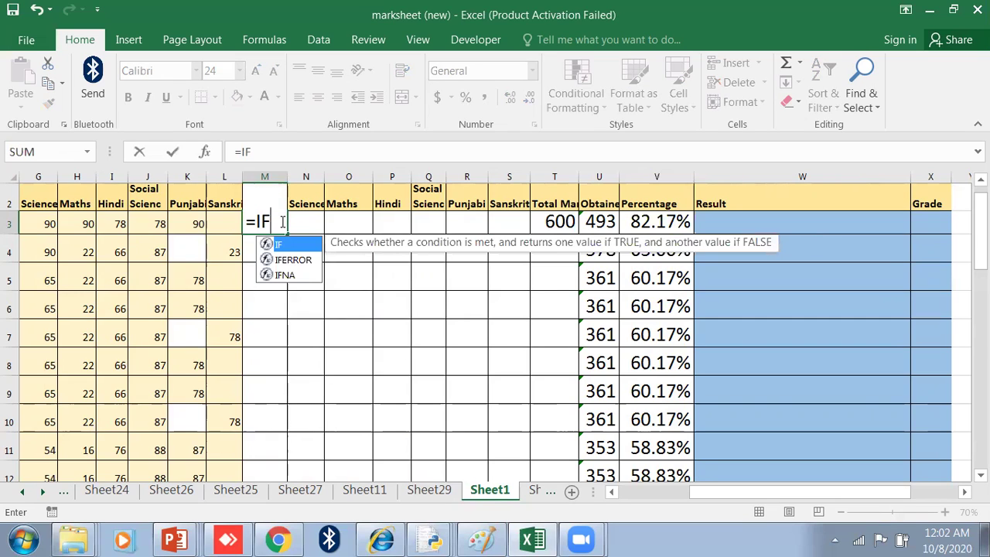
{"action": "left_click_drag", "start_coordinate": [716, 493], "coordinate": [693, 495]}
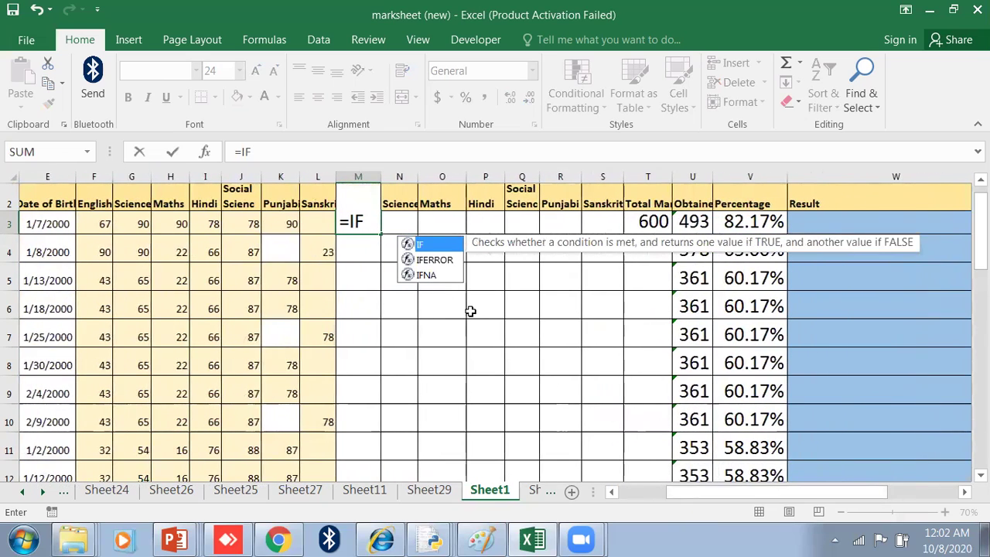
{"action": "type", "text": "(F3"}
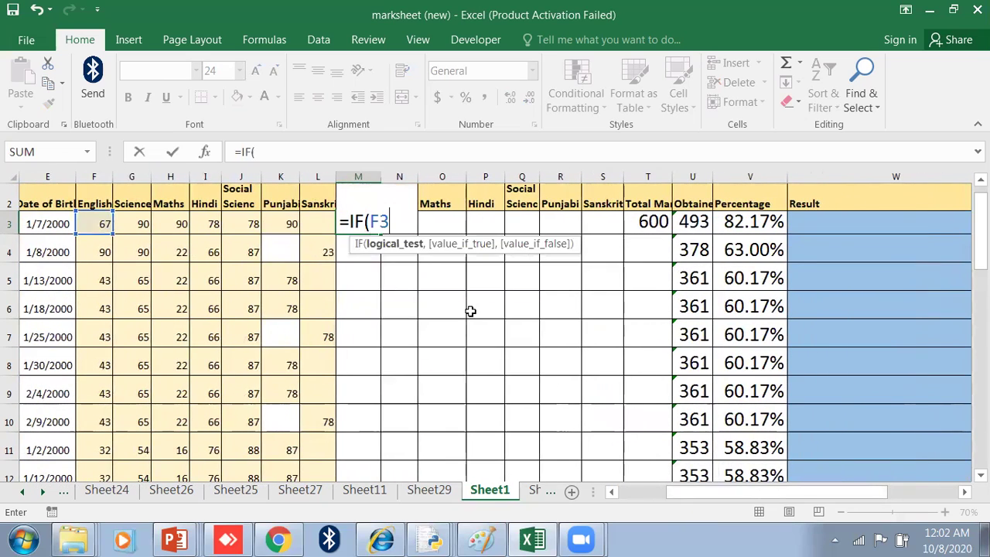
{"action": "type", "text": ">=35"}
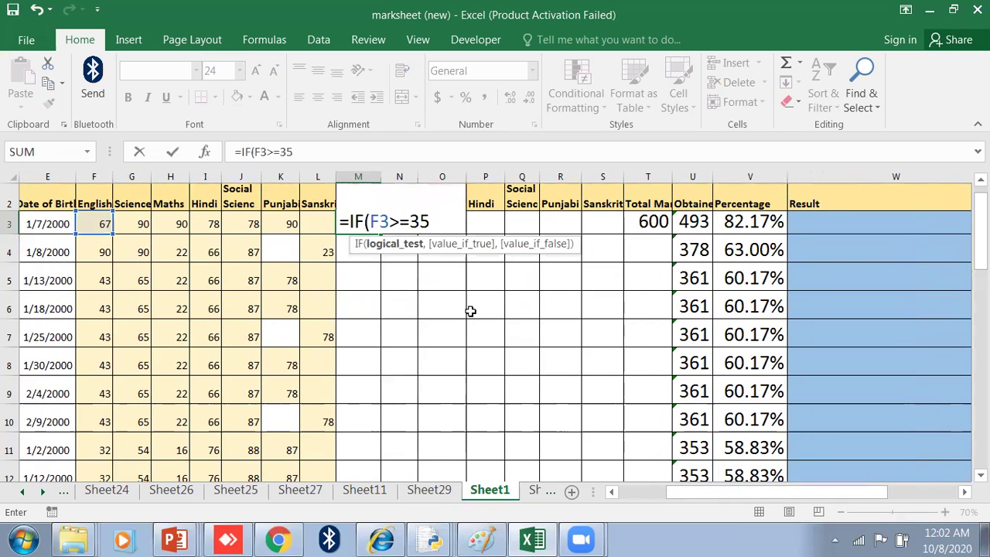
{"action": "type", "text": ","}
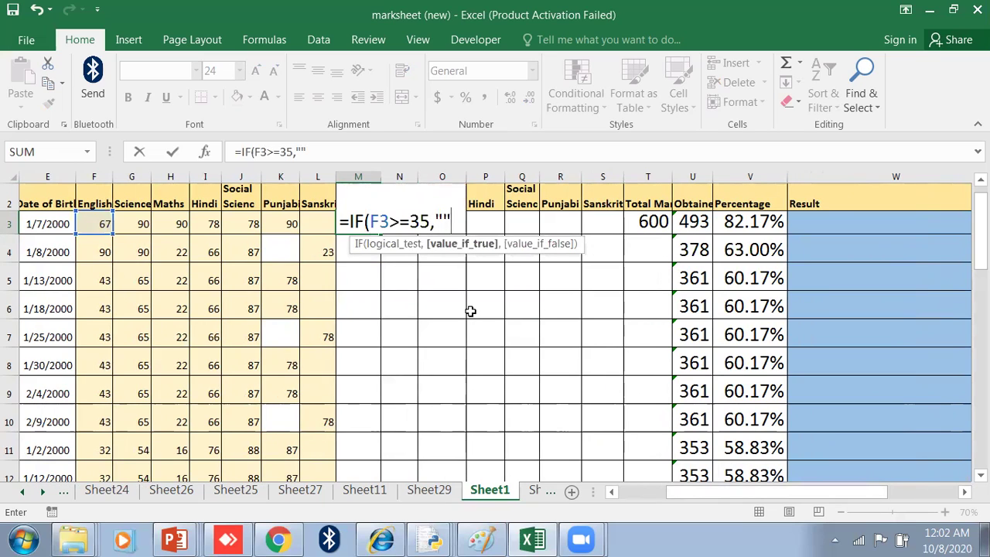
{"action": "type", "text": "\"\",\"ENG\""}
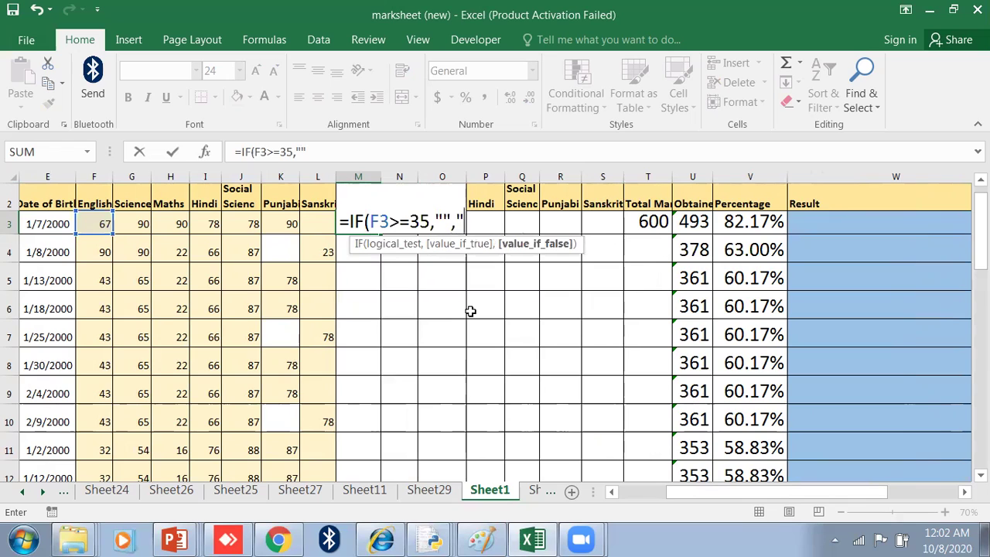
{"action": "type", "text": ")"}
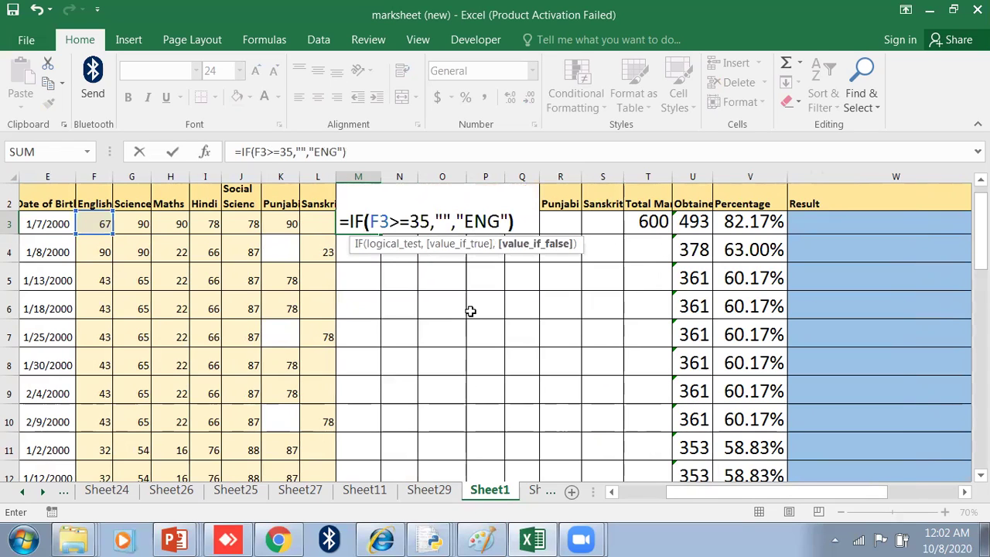
{"action": "key", "text": "Return"}
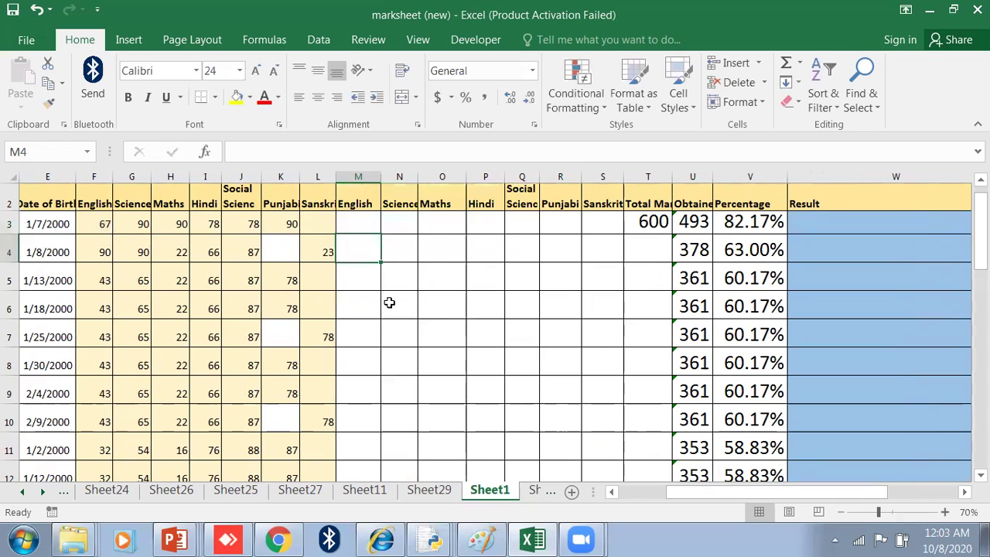
Fill the M3 formula across to Q3 and set the value-if-false text of the Science formula in N3 to "SCI".
{"action": "left_click", "coordinate": [378, 225]}
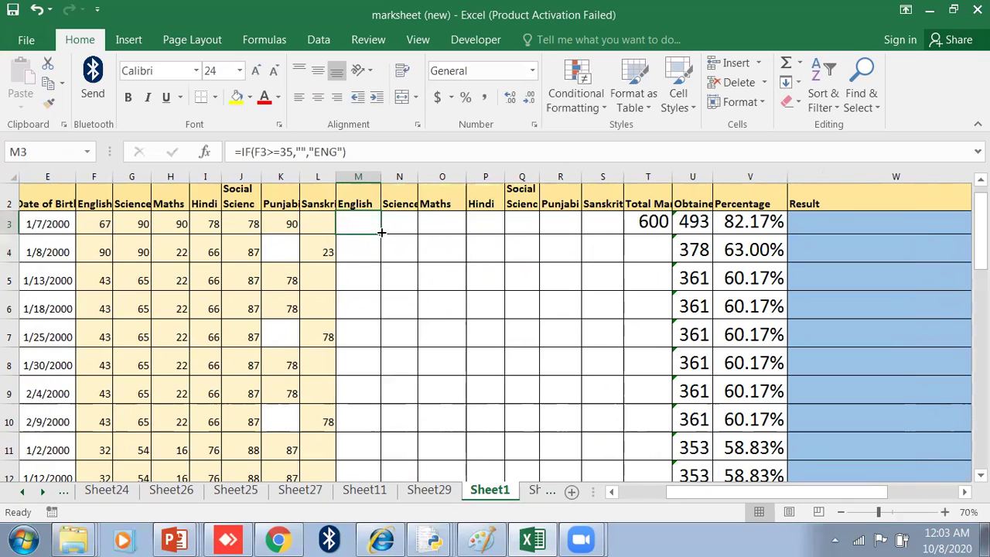
{"action": "left_click_drag", "start_coordinate": [381, 232], "coordinate": [513, 234]}
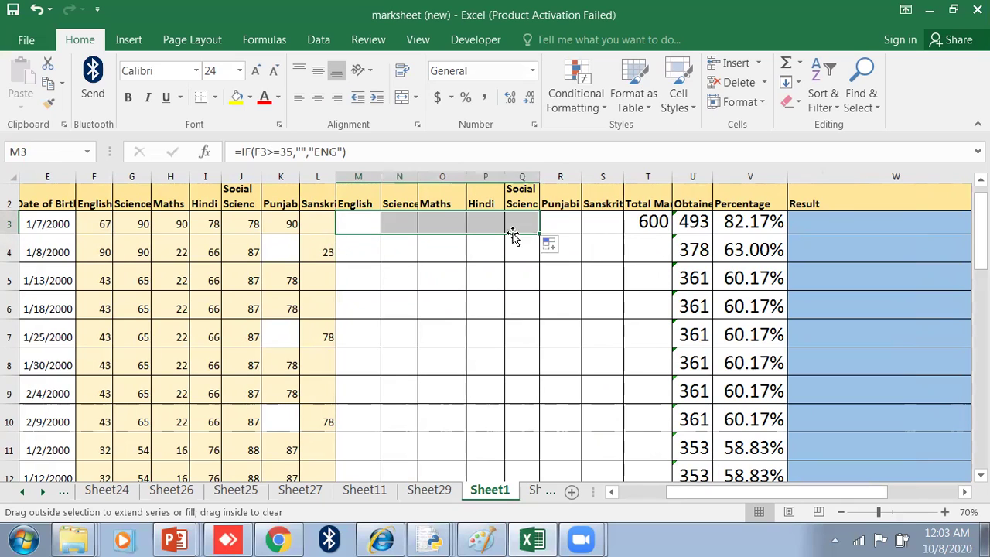
{"action": "left_click", "coordinate": [389, 223]}
{"action": "left_click", "coordinate": [317, 152]}
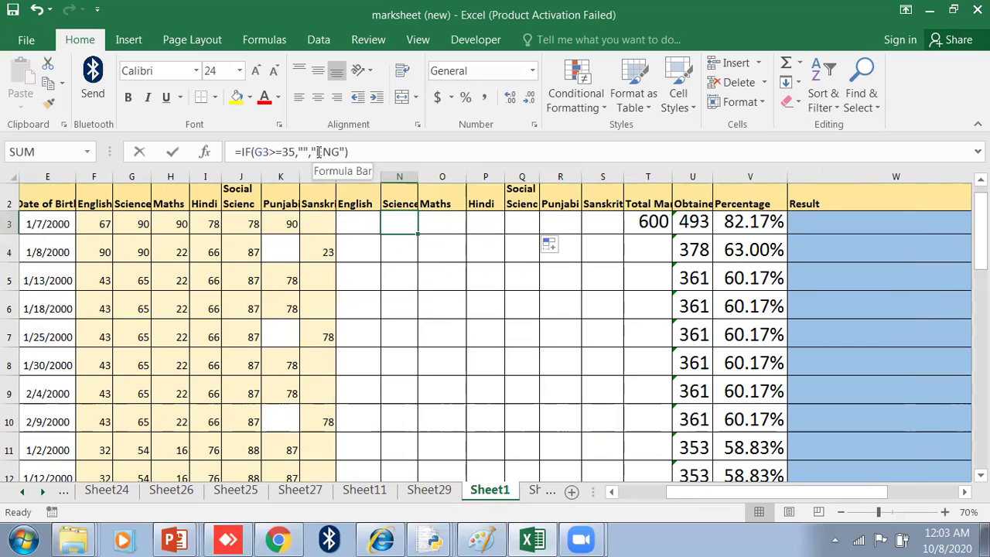
{"action": "left_click_drag", "start_coordinate": [317, 152], "coordinate": [338, 151]}
{"action": "type", "text": "SCI"}
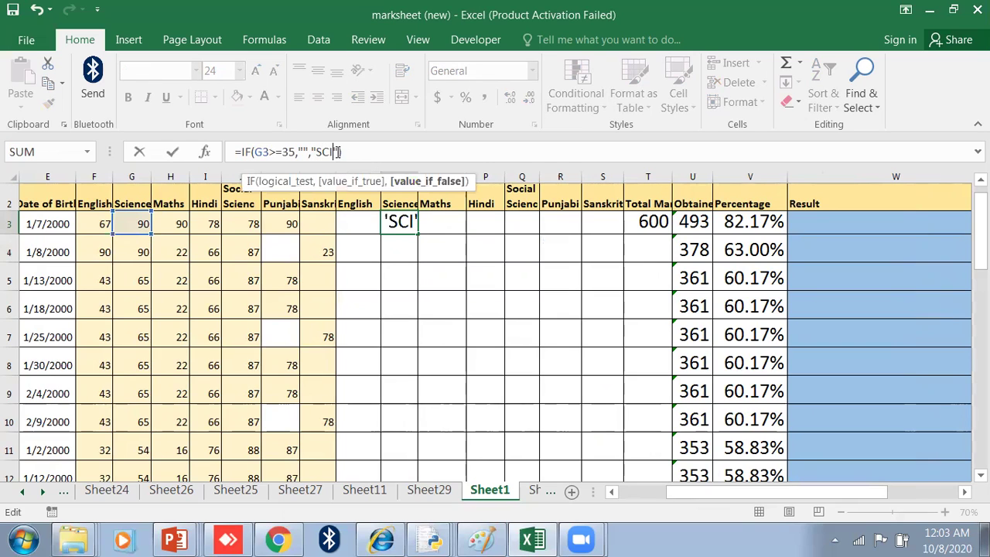
{"action": "key", "text": "Return"}
Set the value-if-false text of the Maths formula in O3 to "MAT".
{"action": "left_click", "coordinate": [452, 223]}
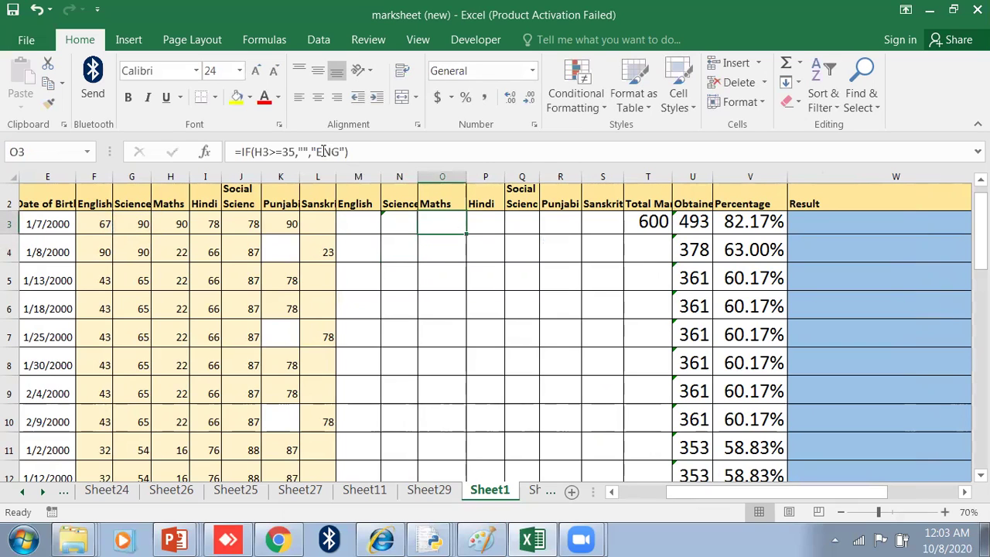
{"action": "left_click", "coordinate": [323, 152]}
{"action": "left_click_drag", "start_coordinate": [316, 152], "coordinate": [338, 152]}
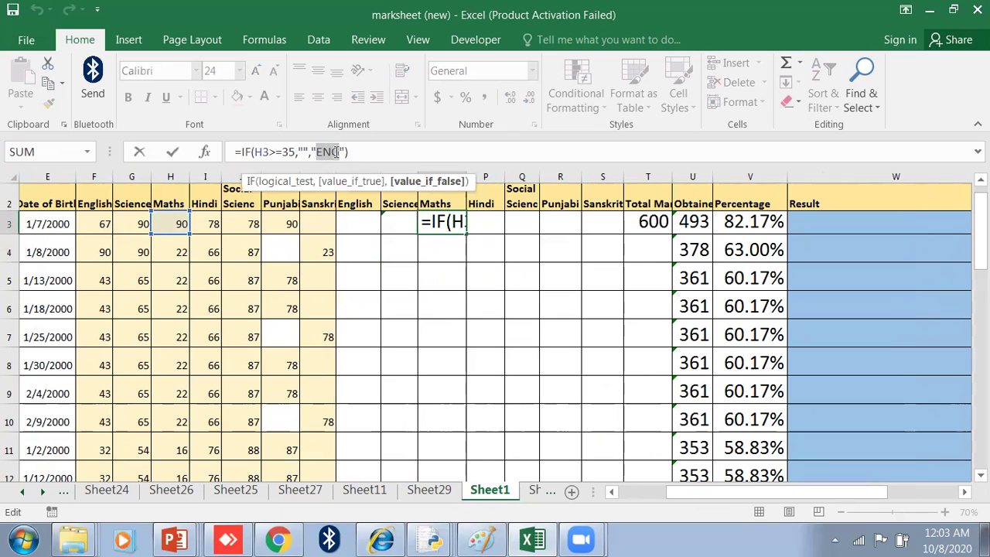
{"action": "type", "text": "MAT"}
{"action": "key", "text": "Return"}
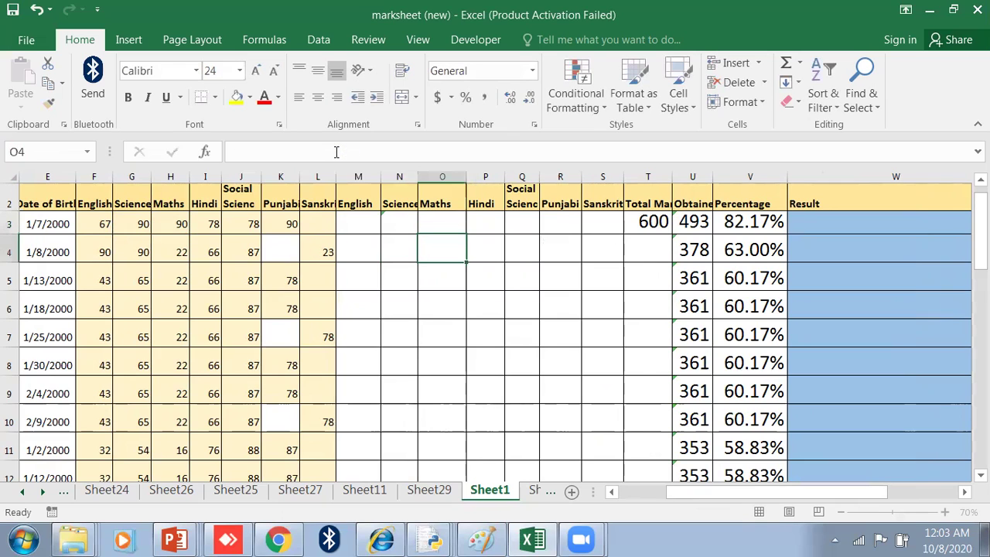
Set the value-if-false text of the Hindi formula in P3 to "HIN".
{"action": "left_click", "coordinate": [485, 224]}
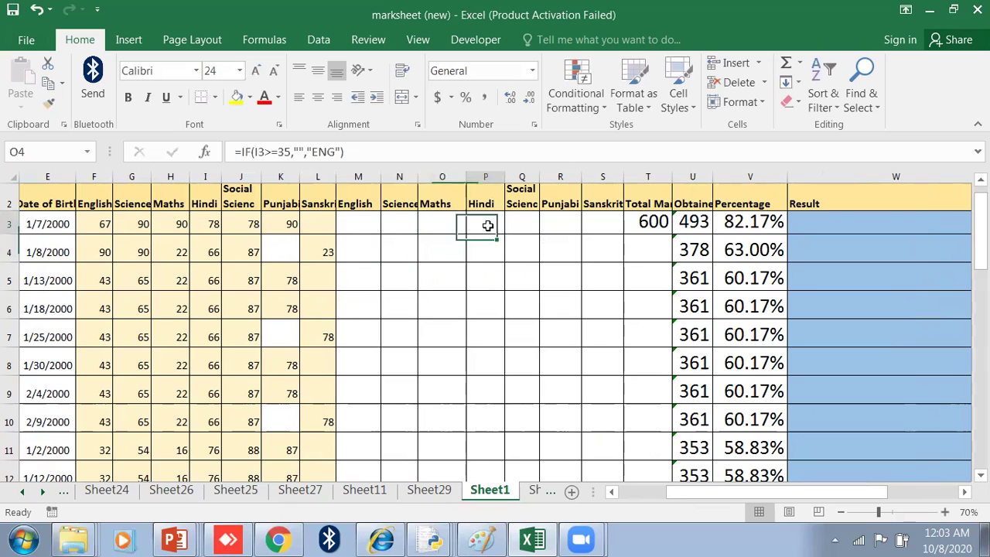
{"action": "left_click", "coordinate": [316, 152]}
{"action": "key", "text": "Delete"}
{"action": "key", "text": "Delete"}
{"action": "key", "text": "Delete"}
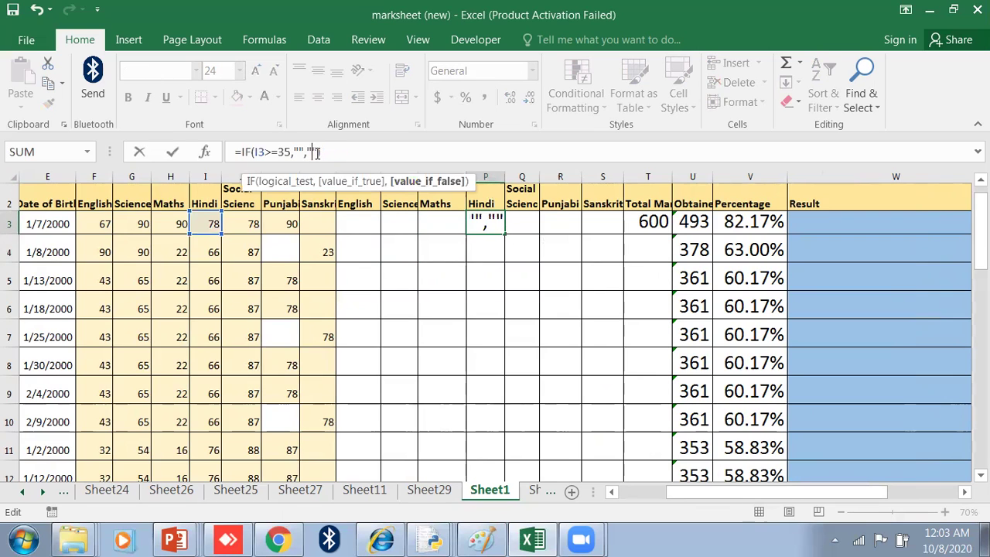
{"action": "type", "text": "HIN"}
{"action": "key", "text": "Return"}
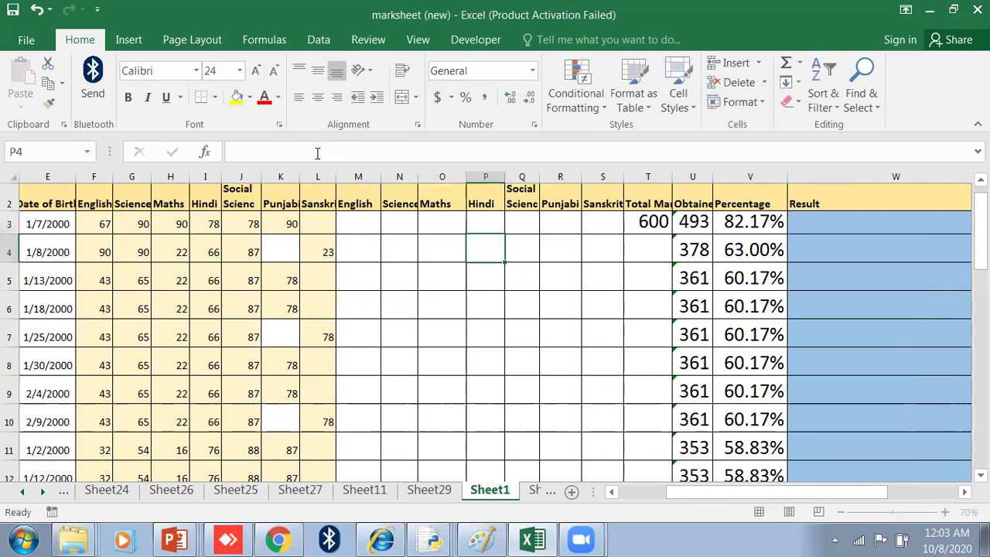
Change the value-if-false text of the Social Science formula in Q3 to that subject's abbreviation.
{"action": "left_click", "coordinate": [528, 222]}
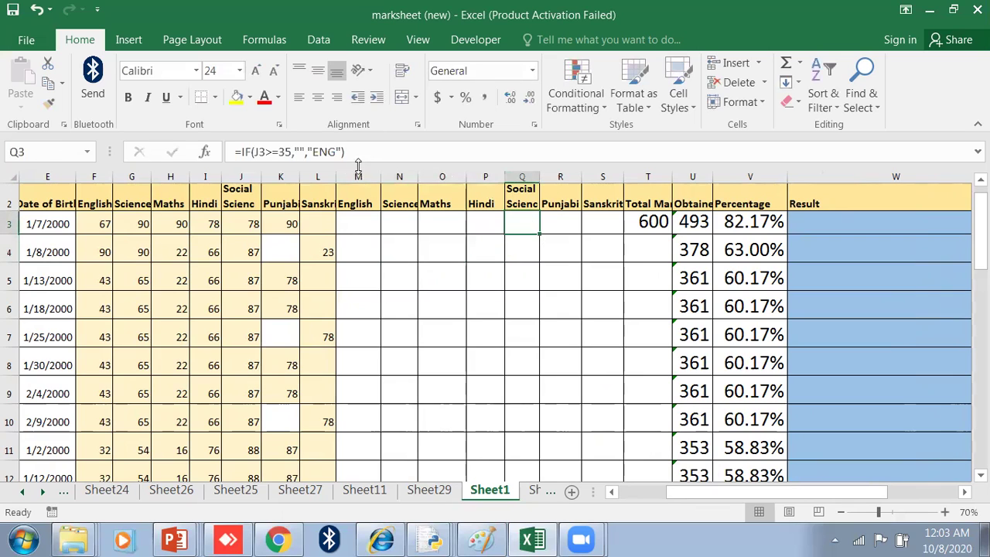
{"action": "left_click", "coordinate": [315, 152]}
{"action": "key", "text": "Delete"}
{"action": "key", "text": "Delete"}
{"action": "key", "text": "Delete"}
{"action": "type", "text": "ST"}
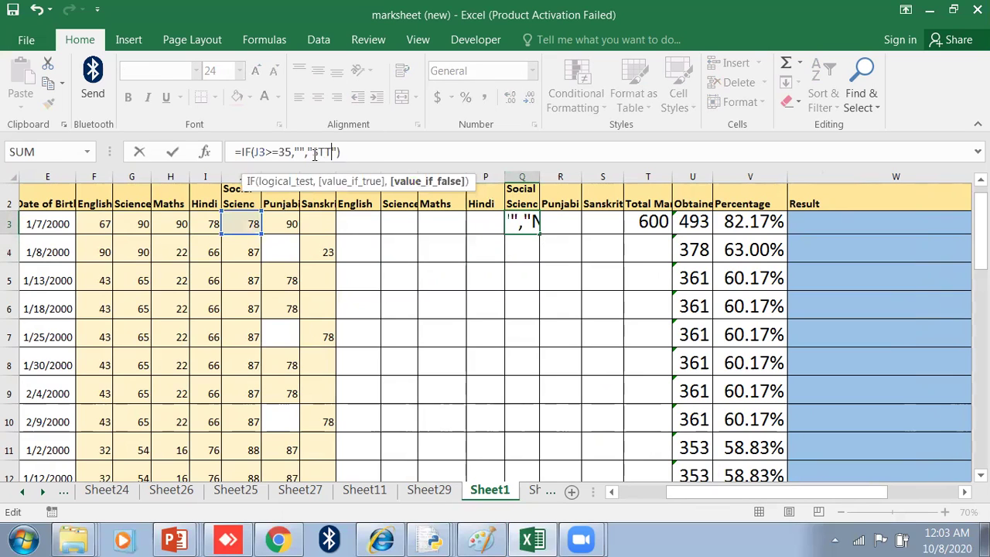
{"action": "key", "text": "BackSpace"}
{"action": "type", "text": "SS"}
{"action": "key", "text": "Return"}
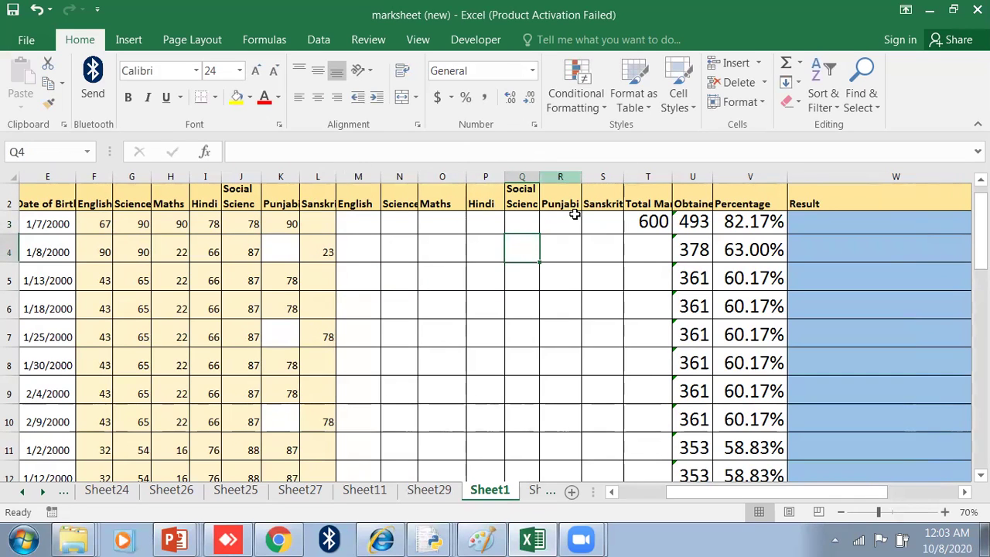
Begin an IF formula in the Punjabi cell R3 that returns blank when the mark in K3 is empty.
{"action": "left_click", "coordinate": [574, 217]}
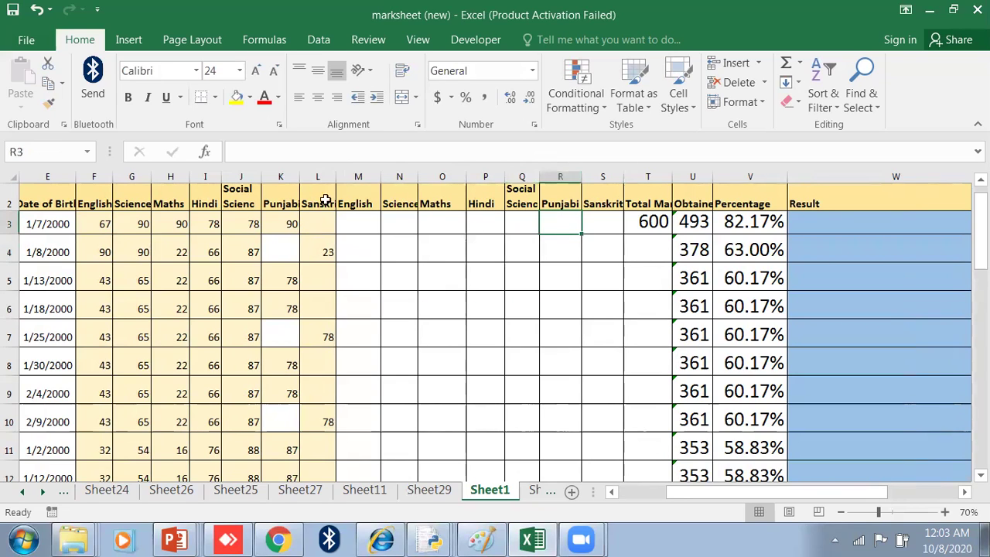
{"action": "left_click", "coordinate": [597, 226]}
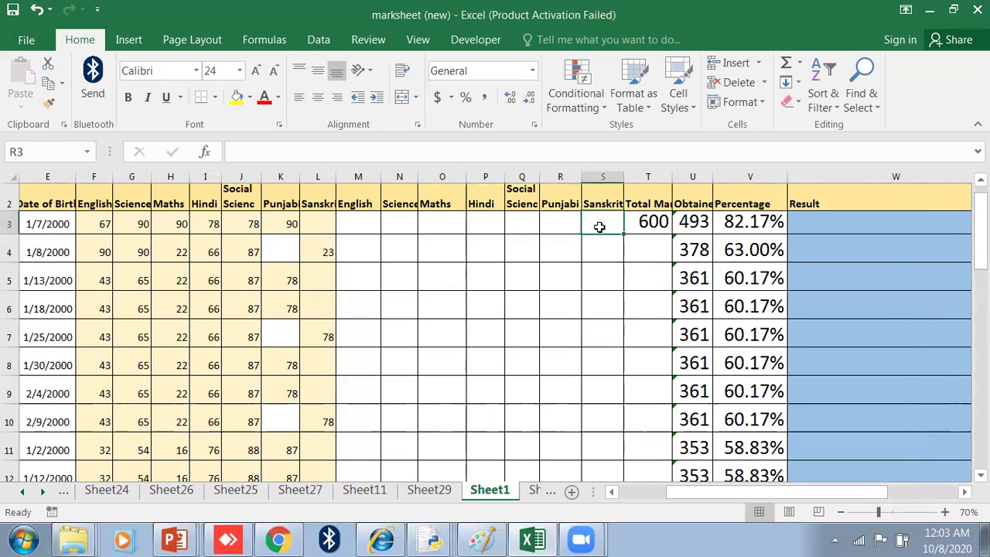
{"action": "left_click", "coordinate": [571, 226]}
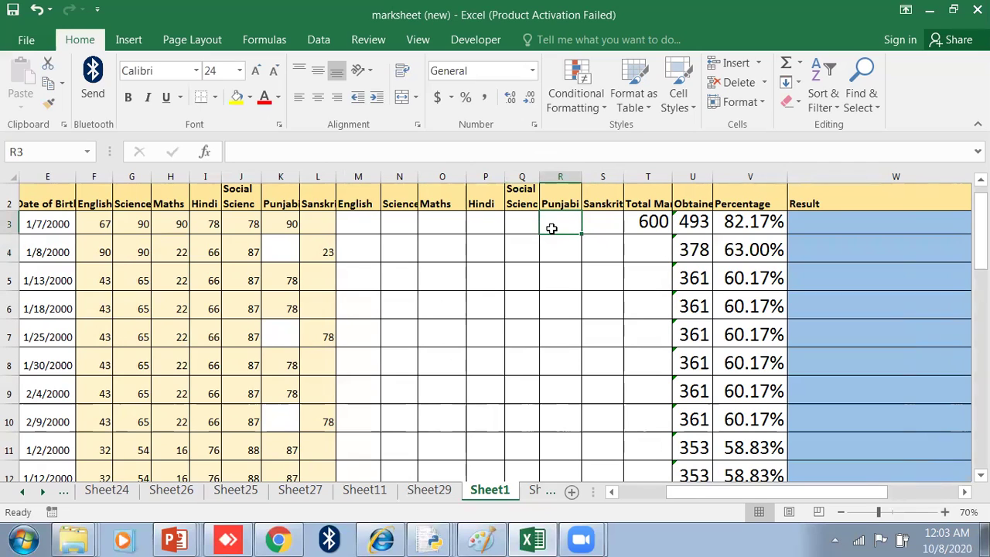
{"action": "type", "text": "="}
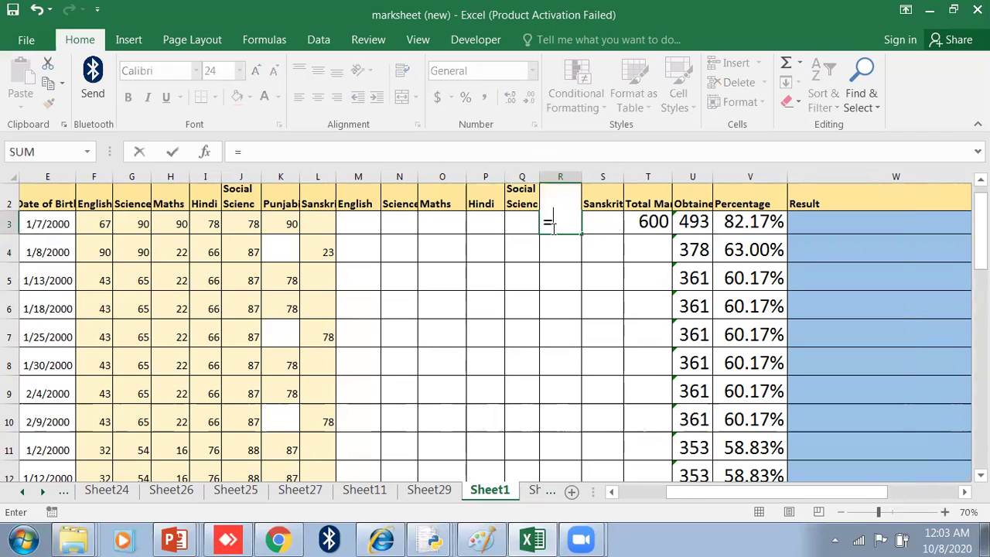
{"action": "type", "text": "IF("}
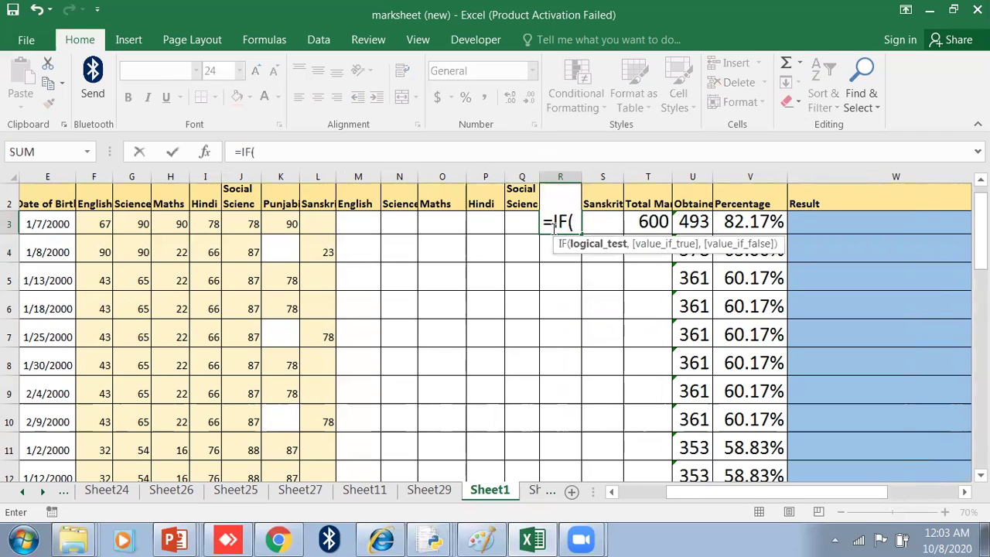
{"action": "left_click", "coordinate": [293, 225]}
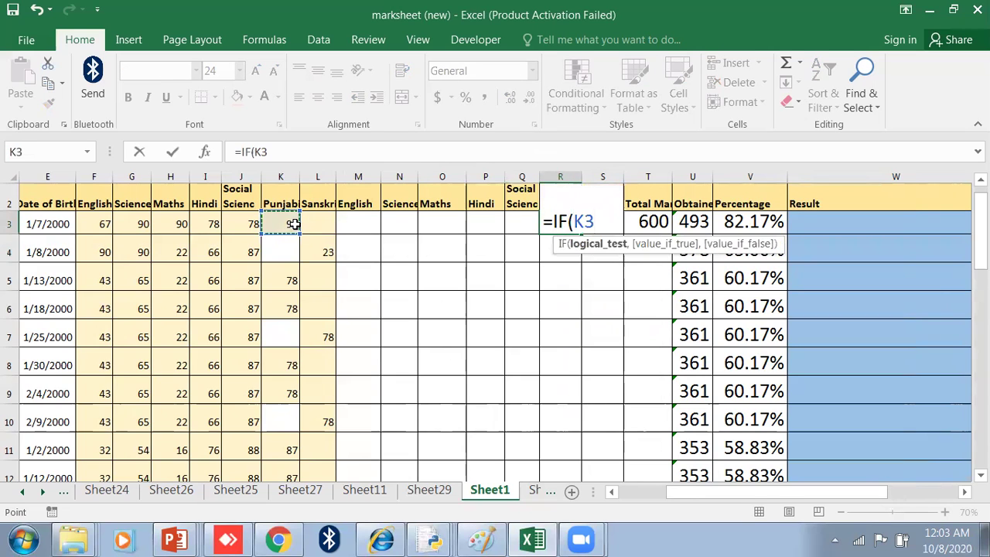
{"action": "type", "text": "="}
{"action": "type", "text": "\"\","}
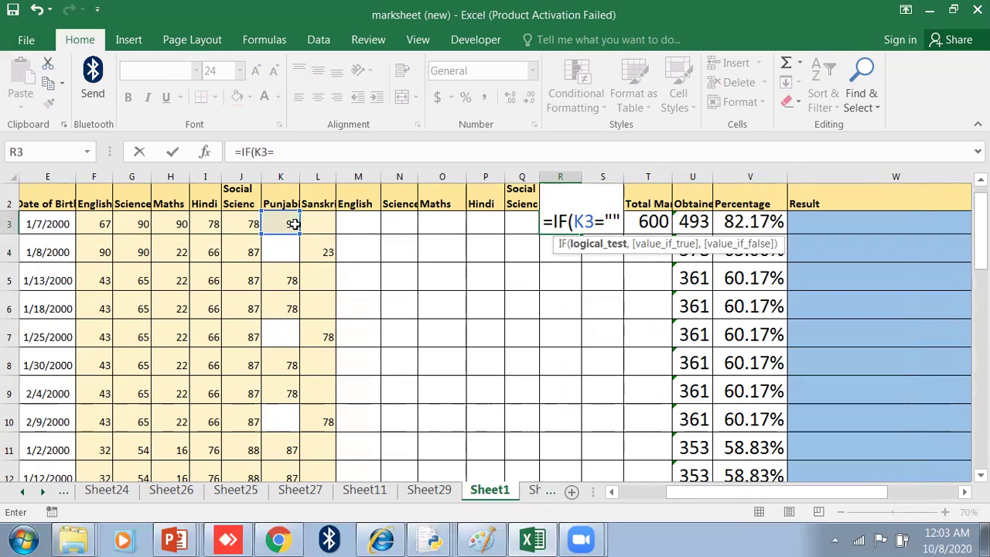
{"action": "type", "text": "\"\""}
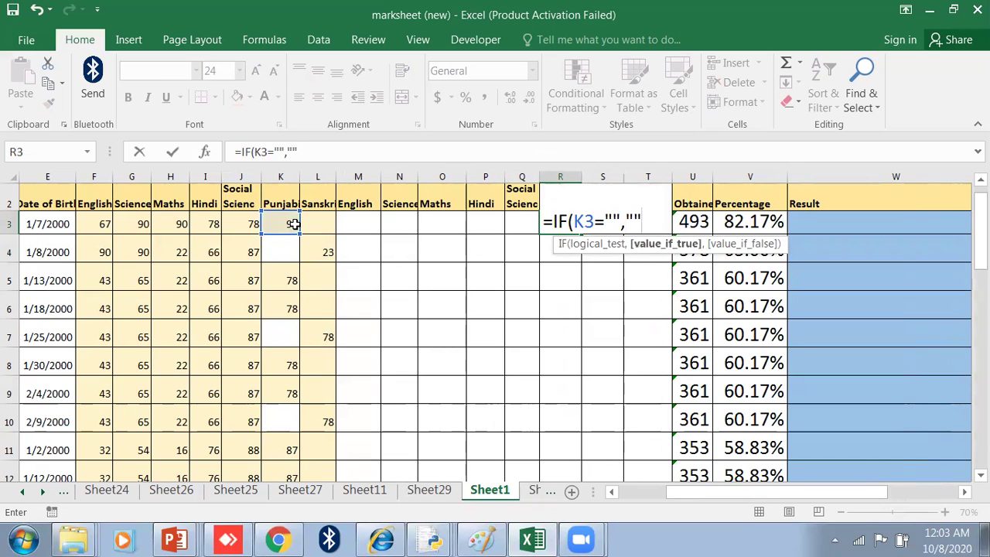
{"action": "type", "text": ","}
Complete the R3 formula with a nested IF returning blank when K3>=35 and "PBI" otherwise.
{"action": "type", "text": "IF("}
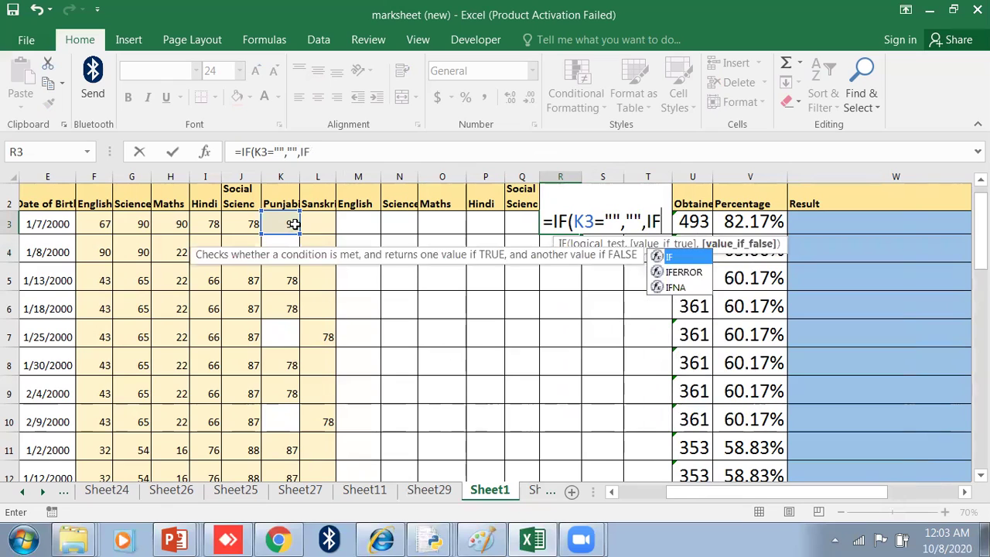
{"action": "left_click", "coordinate": [294, 223]}
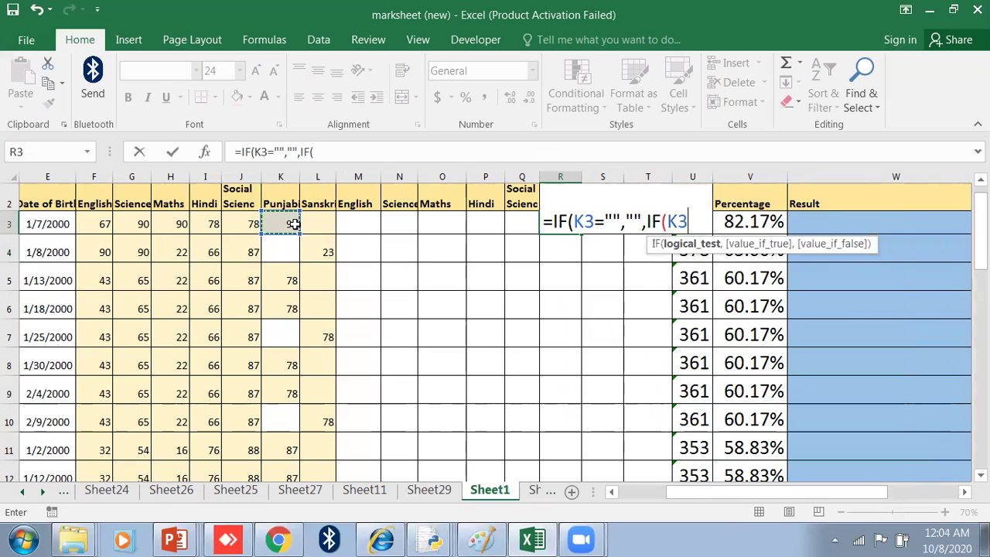
{"action": "type", "text": ">=35,"}
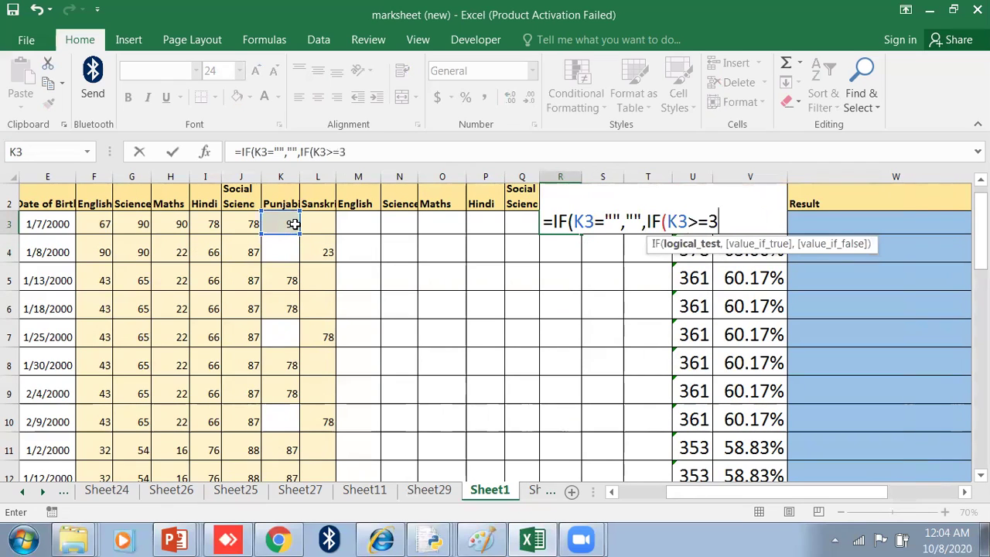
{"action": "type", "text": "\"\""}
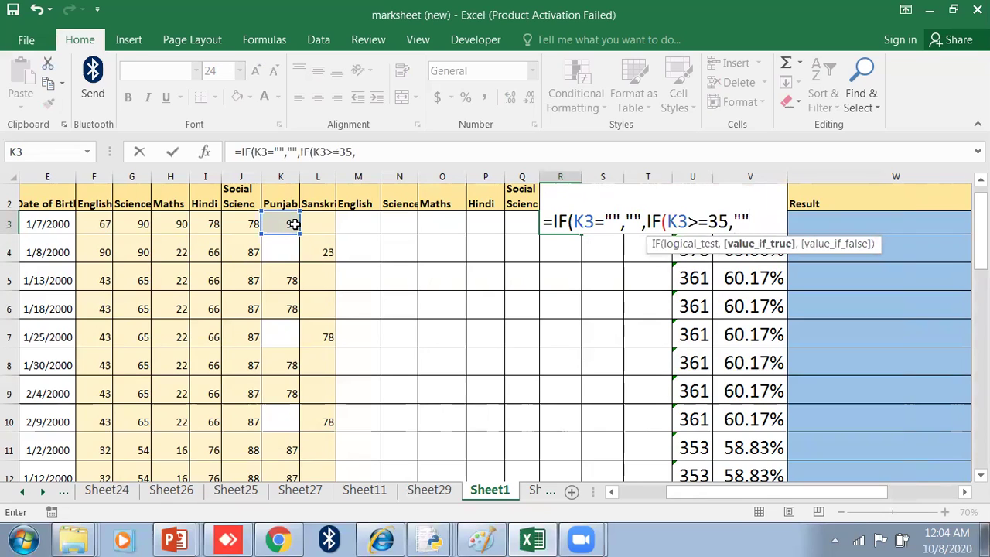
{"action": "type", "text": ",\"P"}
{"action": "type", "text": "BI\")"}
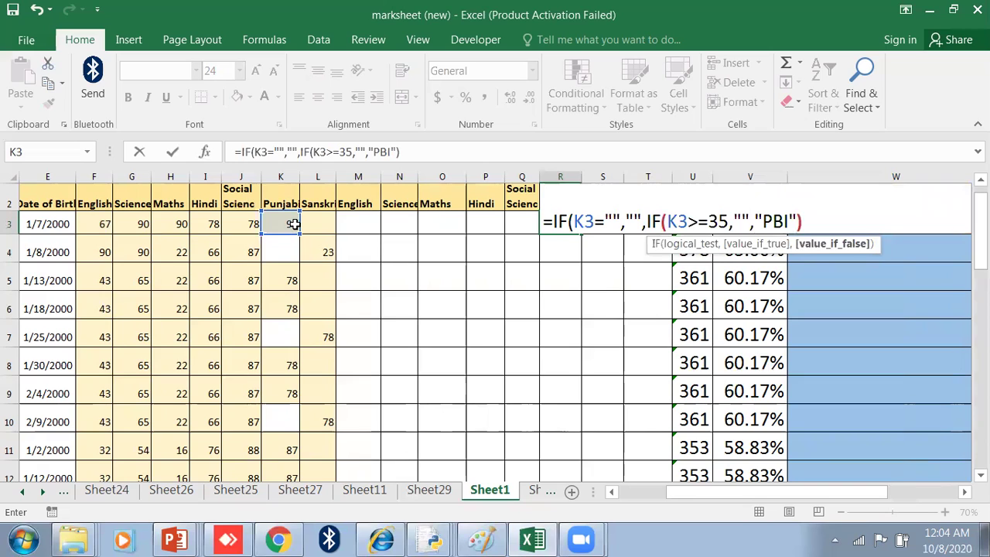
{"action": "key", "text": "Return"}
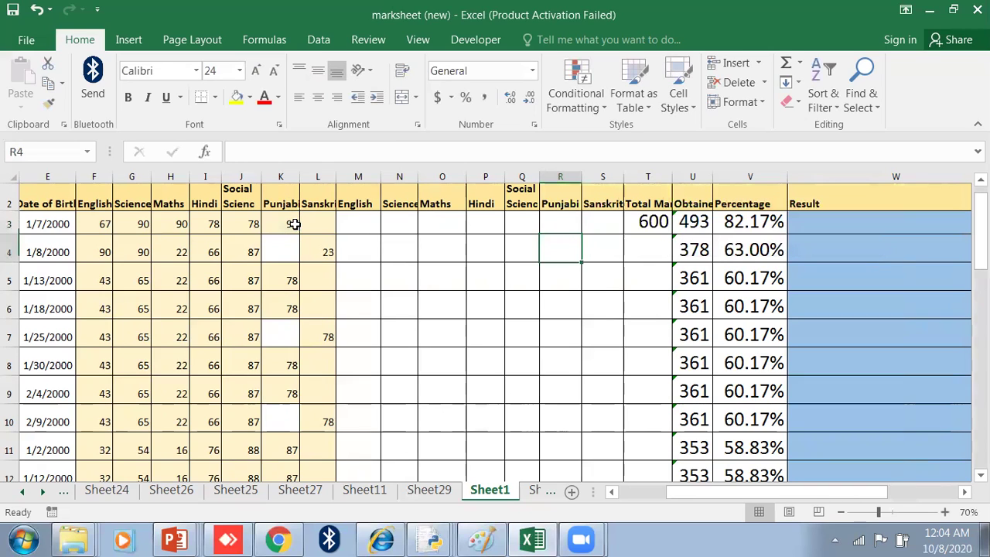
Fill the R3 formula across to the Sanskrit cell S3 and set its value-if-false text to "SAN".
{"action": "left_click", "coordinate": [551, 223]}
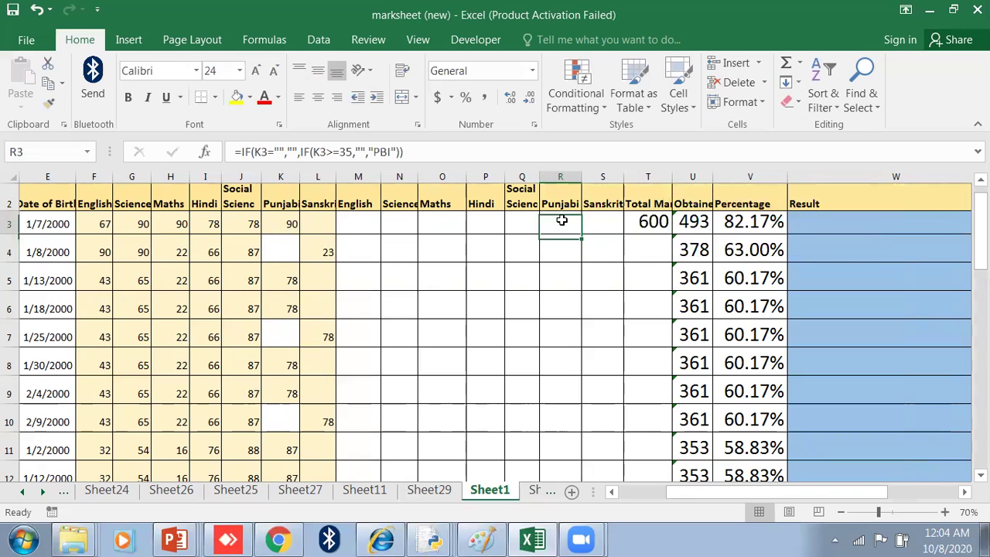
{"action": "left_click_drag", "start_coordinate": [582, 237], "coordinate": [597, 223]}
{"action": "left_click", "coordinate": [599, 223]}
{"action": "left_click", "coordinate": [382, 153]}
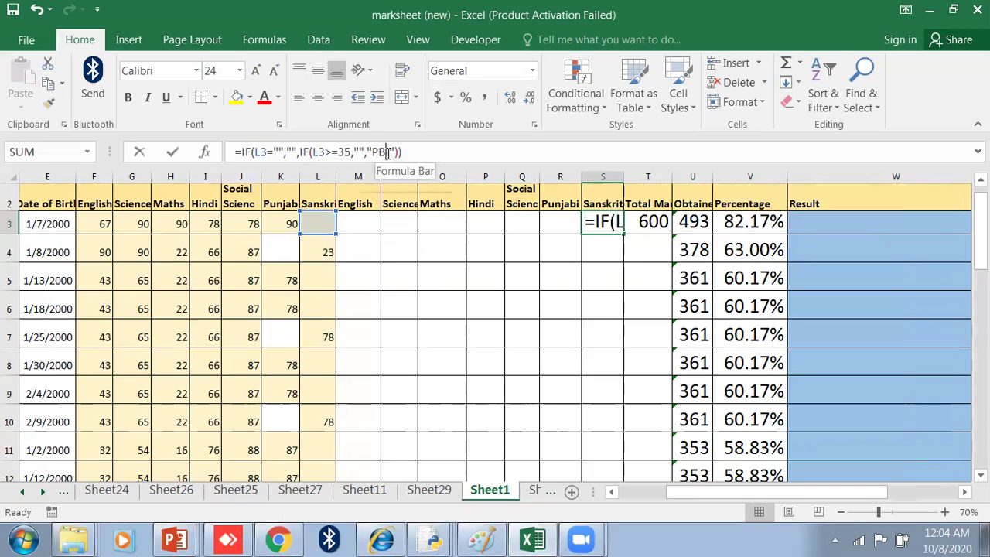
{"action": "key", "text": "BackSpace"}
{"action": "key", "text": "BackSpace"}
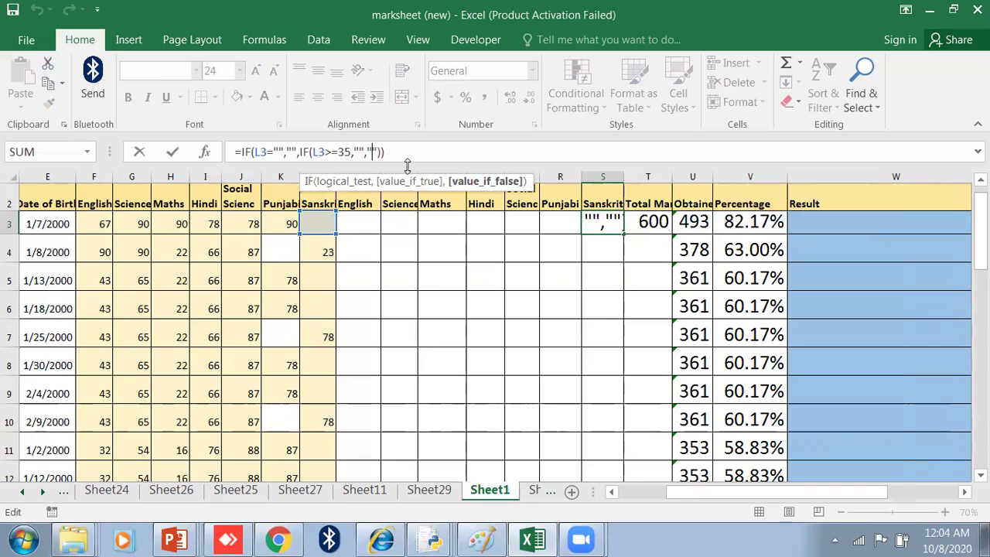
{"action": "type", "text": "SAN"}
{"action": "key", "text": "Return"}
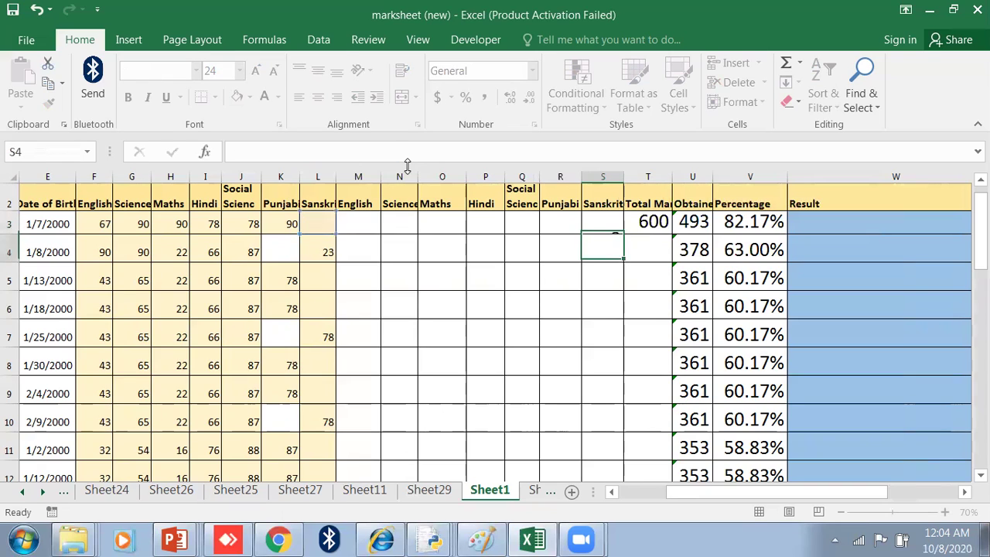
Set the row 3 test marks to 12 in Punjabi (K3), 122 in Science (G3) and 23 in Maths (H3).
{"action": "left_click", "coordinate": [287, 224]}
{"action": "type", "text": "12"}
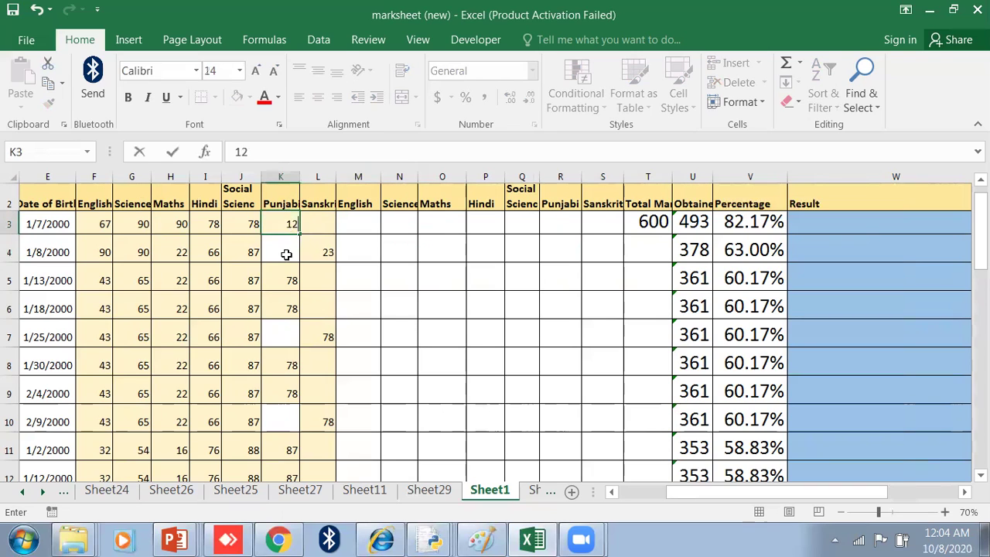
{"action": "key", "text": "Return"}
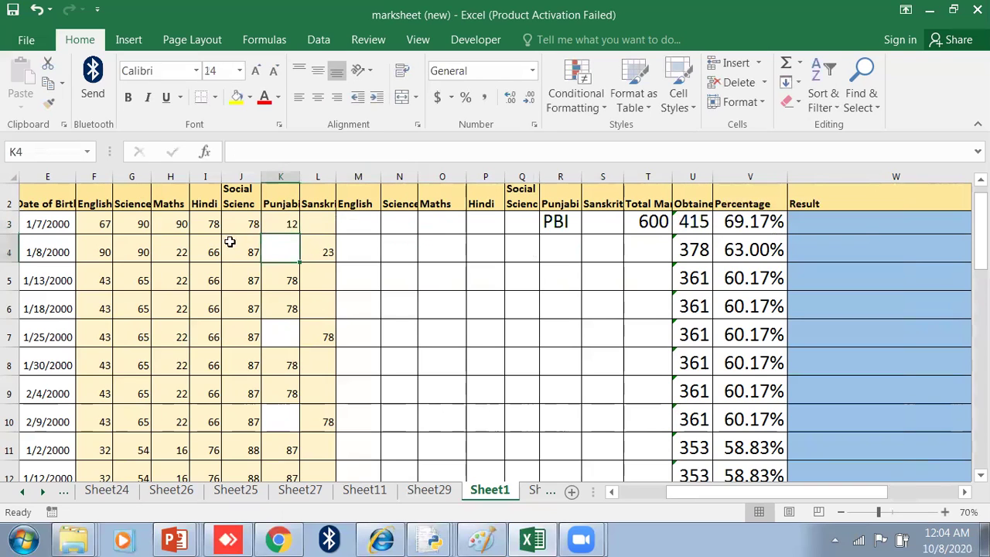
{"action": "left_click", "coordinate": [147, 224]}
{"action": "type", "text": "122"}
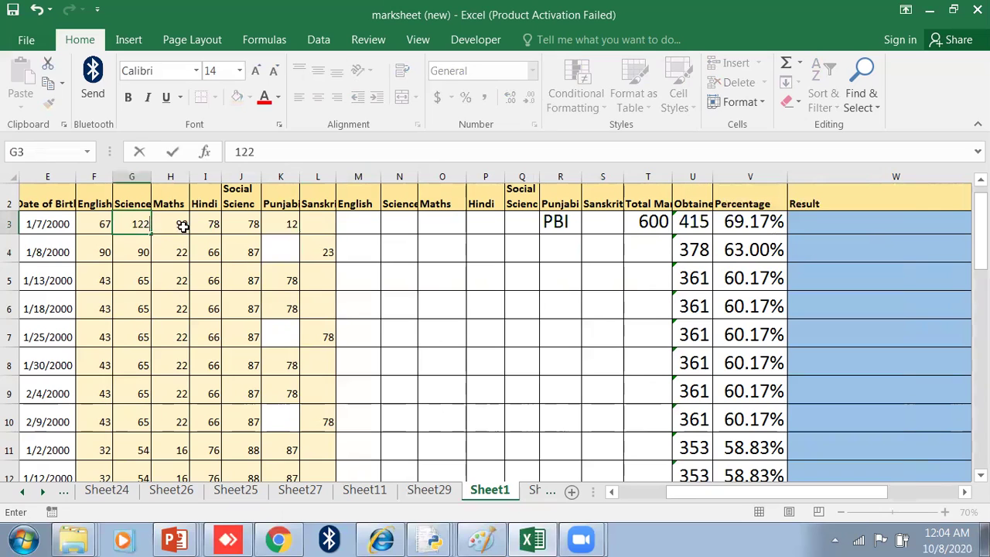
{"action": "left_click", "coordinate": [181, 223]}
{"action": "type", "text": "23"}
{"action": "left_click", "coordinate": [254, 280]}
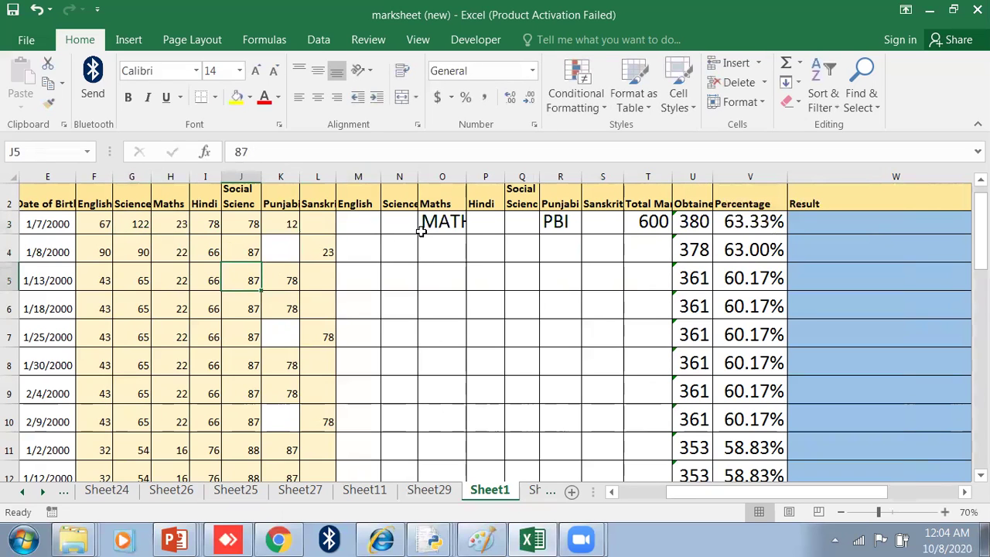
Correct the Science mark in G3 to 12 and widen column O to fit its text.
{"action": "left_click", "coordinate": [130, 222]}
{"action": "type", "text": "12"}
{"action": "left_click", "coordinate": [181, 272]}
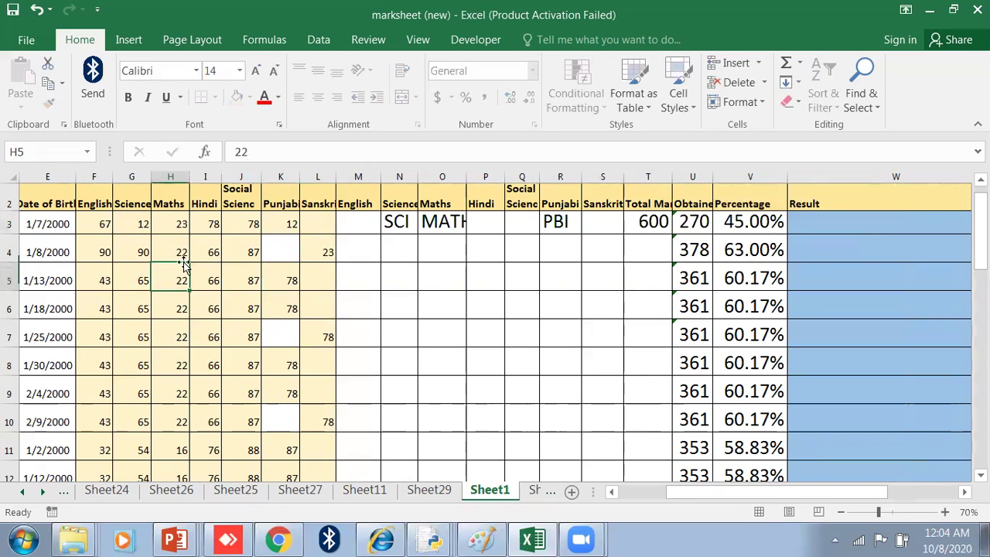
{"action": "left_click_drag", "start_coordinate": [466, 176], "coordinate": [475, 177]}
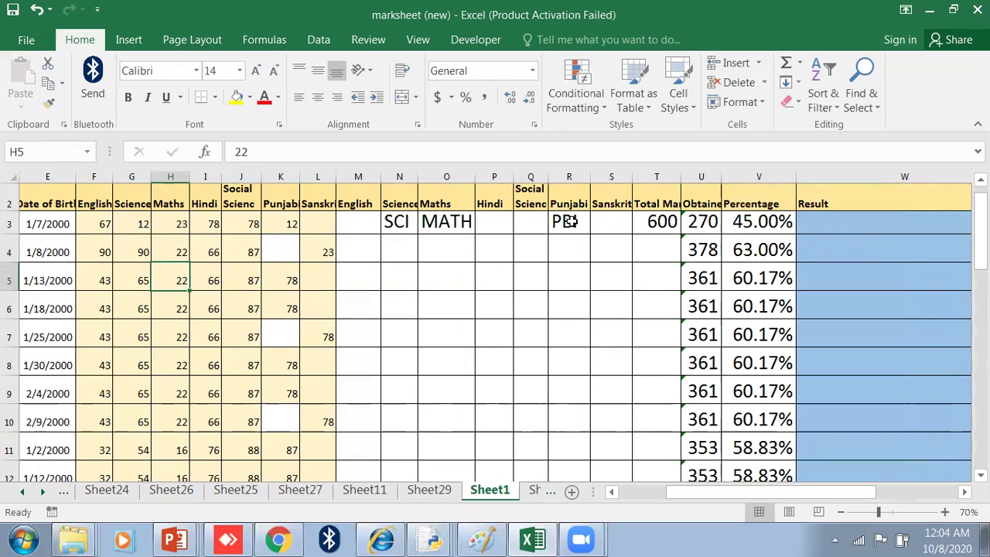
Start an IF formula in W3 with an AND test requiring F3, G3, H3 and I3 each to be >=35.
{"action": "left_click", "coordinate": [814, 228]}
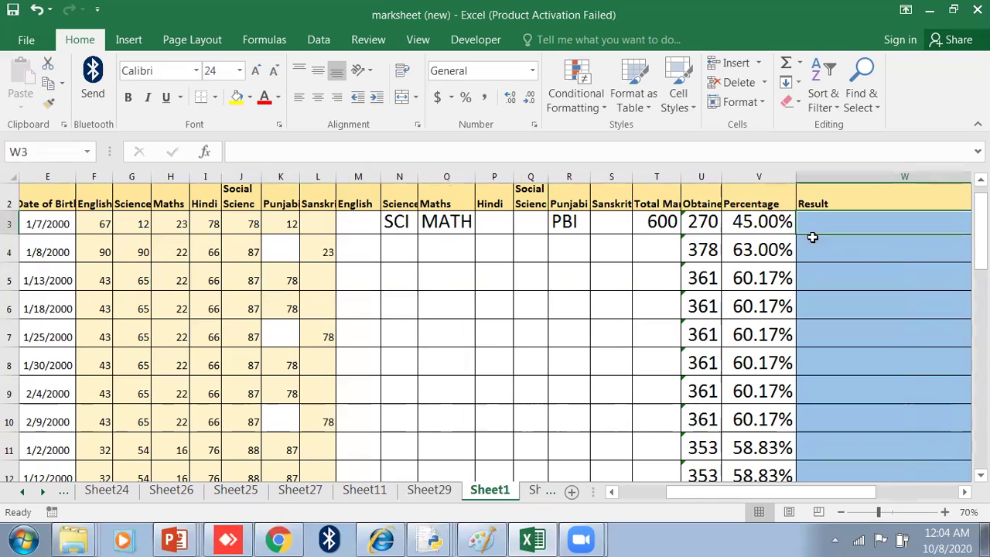
{"action": "left_click_drag", "start_coordinate": [824, 492], "coordinate": [842, 489]}
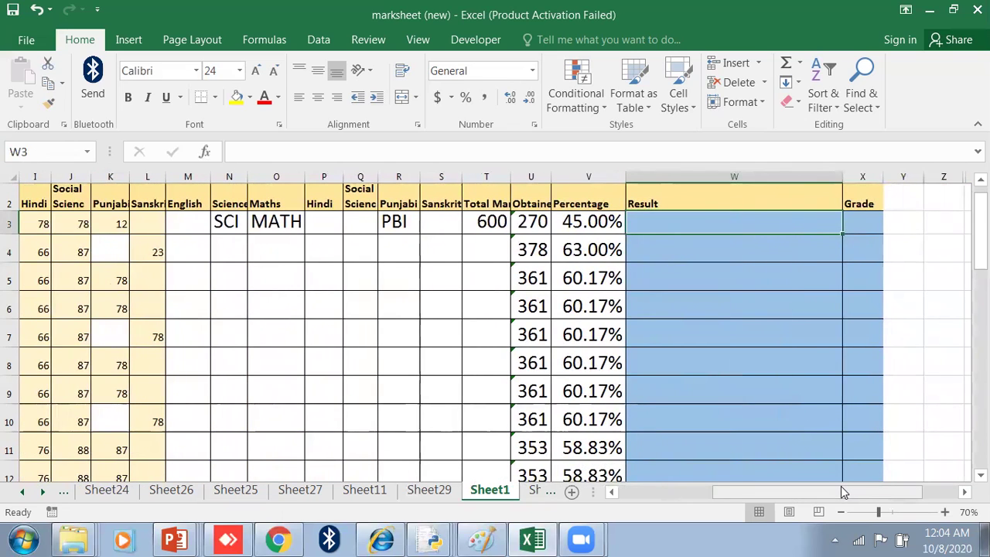
{"action": "type", "text": "=IF("}
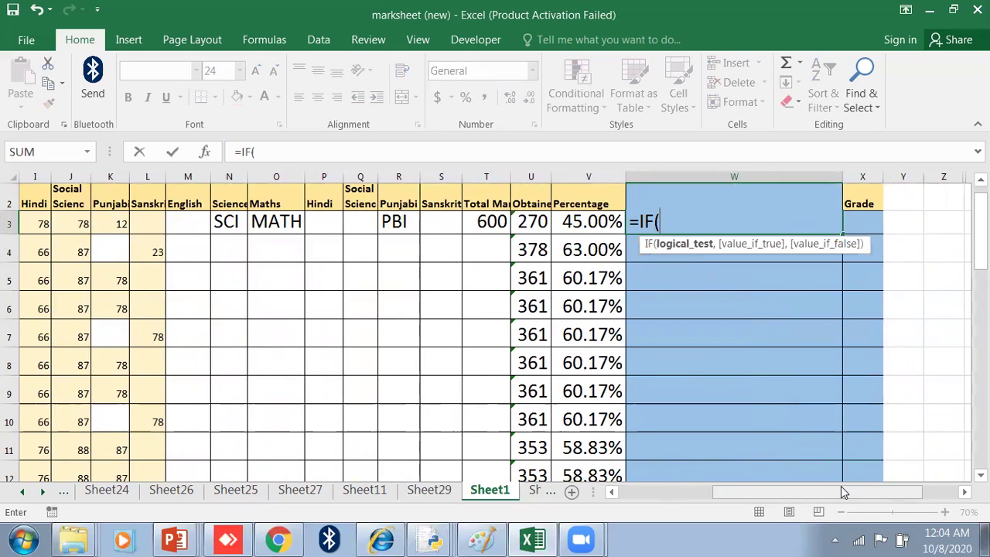
{"action": "type", "text": "AND("}
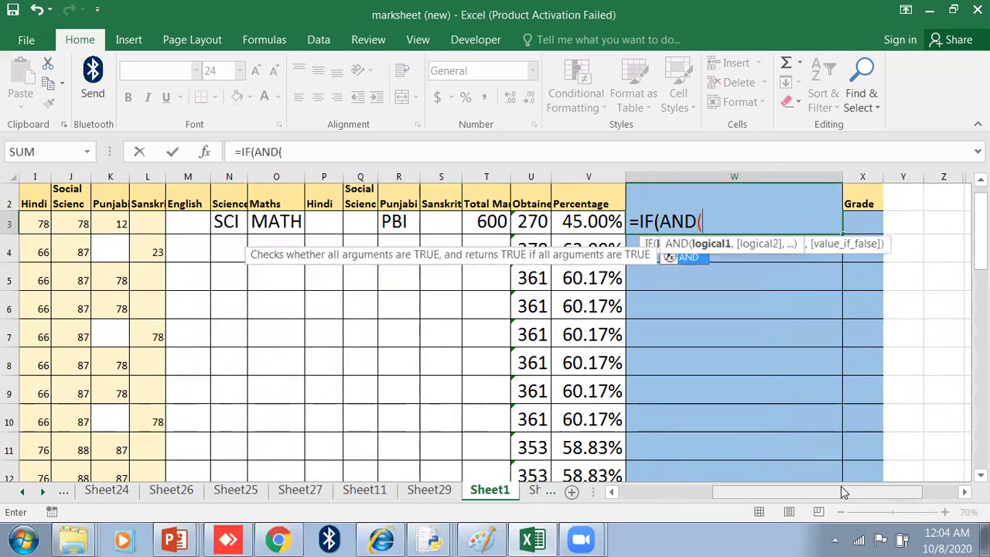
{"action": "left_click_drag", "start_coordinate": [841, 486], "coordinate": [773, 501]}
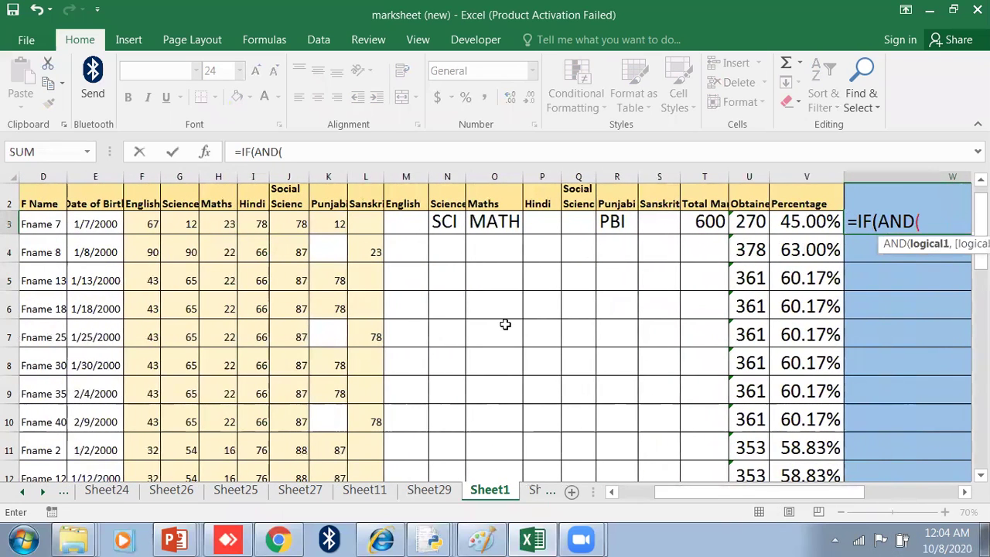
{"action": "type", "text": "F3>=35"}
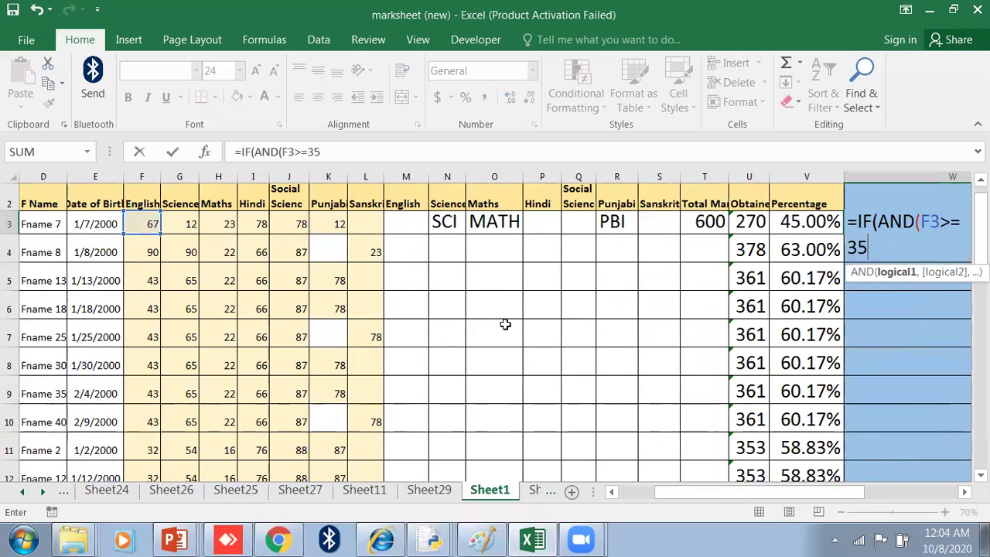
{"action": "type", "text": ",G3>=35,"}
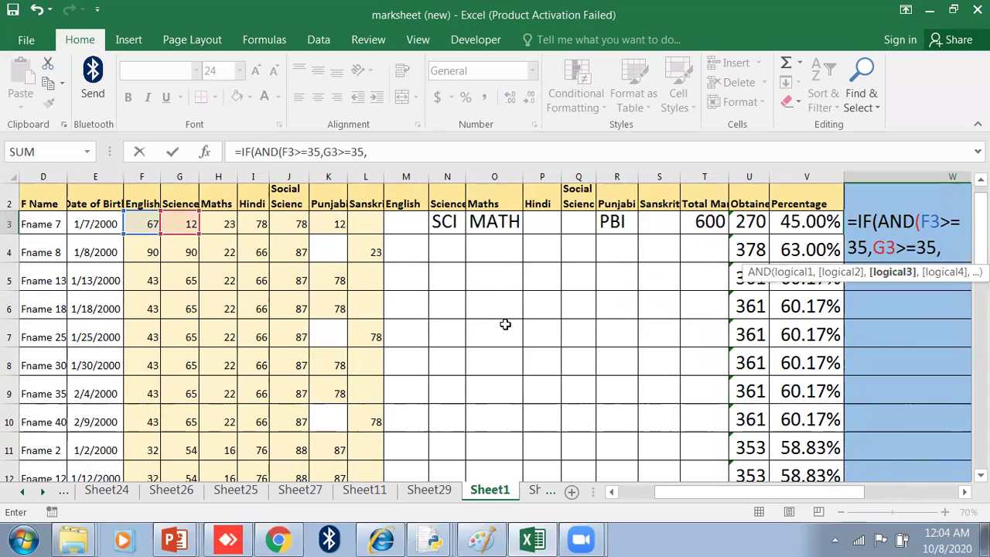
{"action": "type", "text": "H3>=3"}
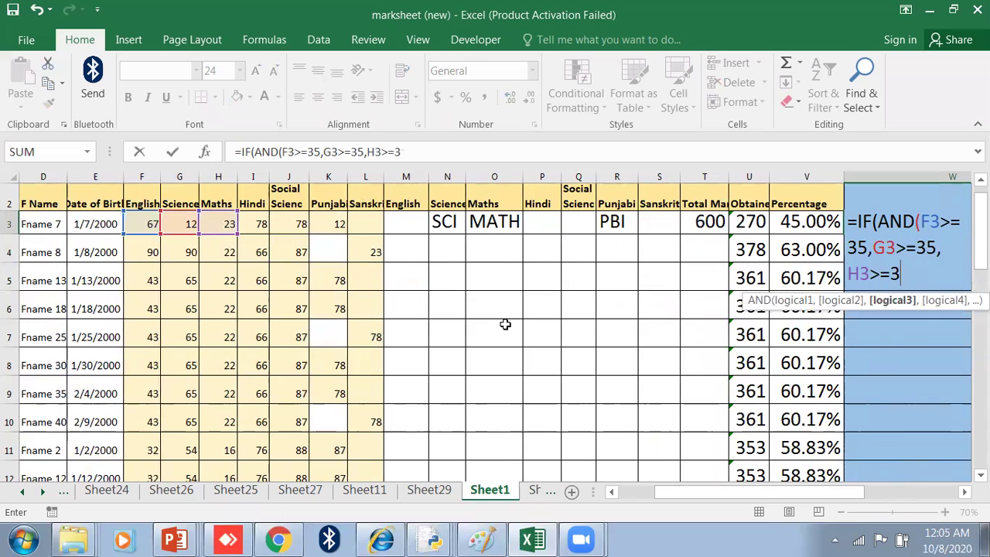
{"action": "type", "text": "5,I"}
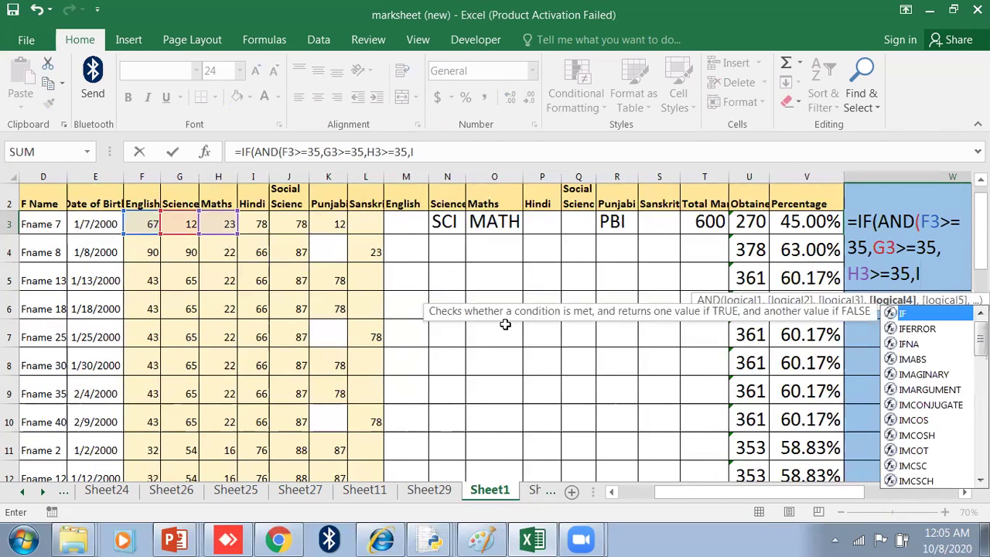
{"action": "type", "text": "3>=35,"}
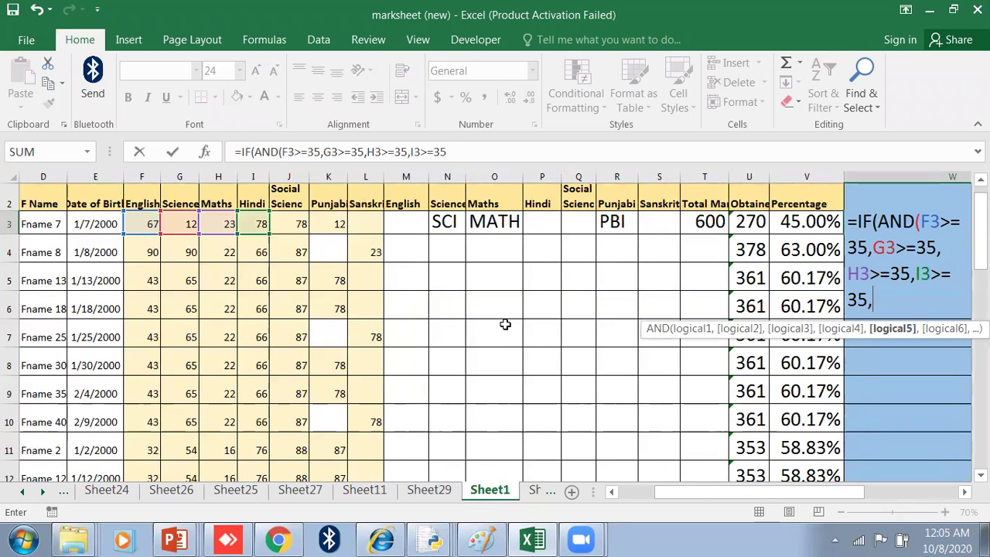
Complete the W3 formula with the tests J3>=35, K3>=35 and L3>=35, returning "PASS" if true and "FAIL" otherwise.
{"action": "type", "text": "J3"}
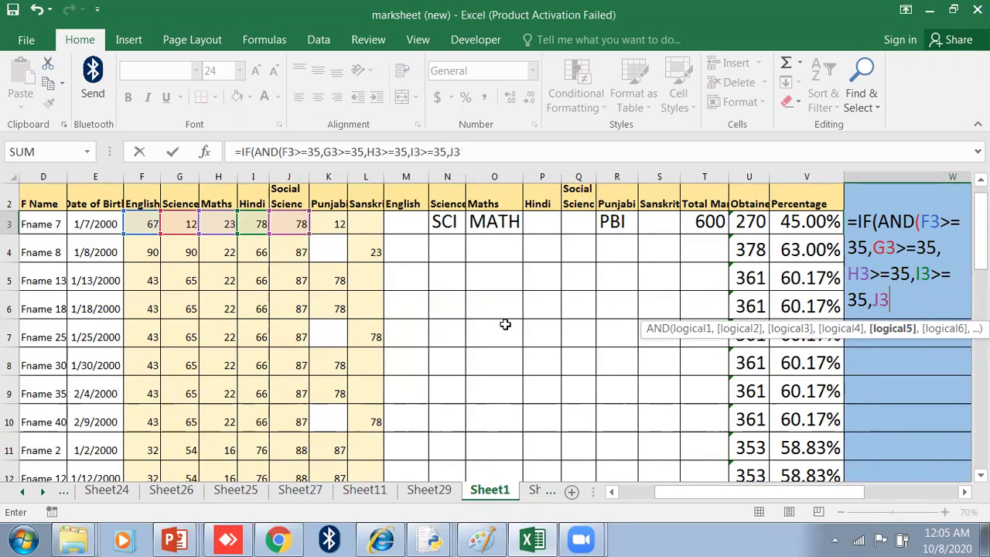
{"action": "type", "text": ">=35,K3>=35"}
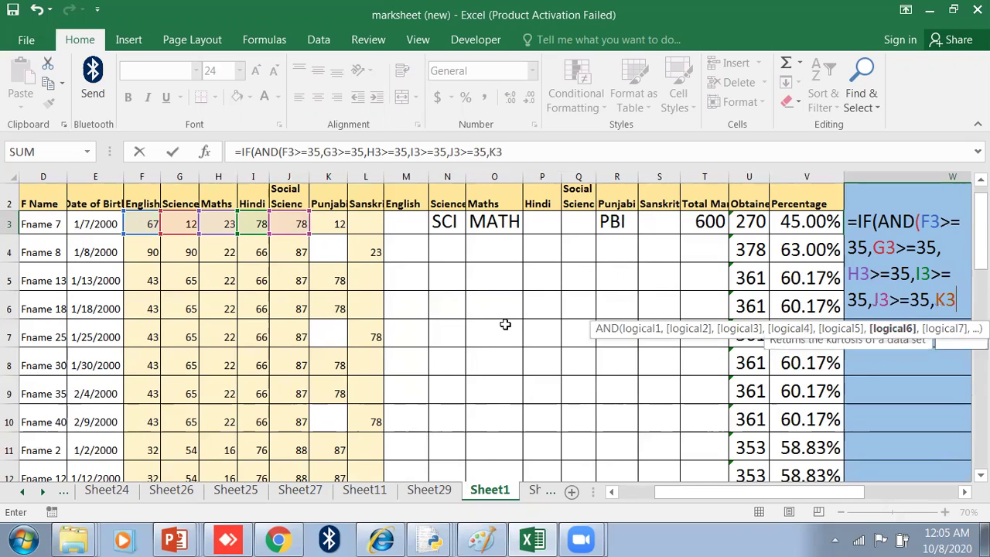
{"action": "type", "text": ","}
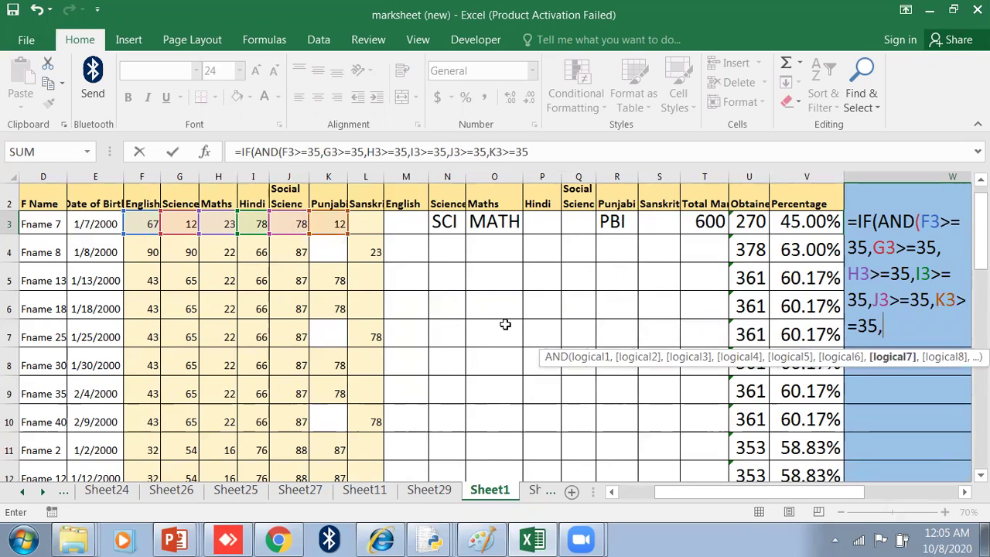
{"action": "type", "text": "L3>=35"}
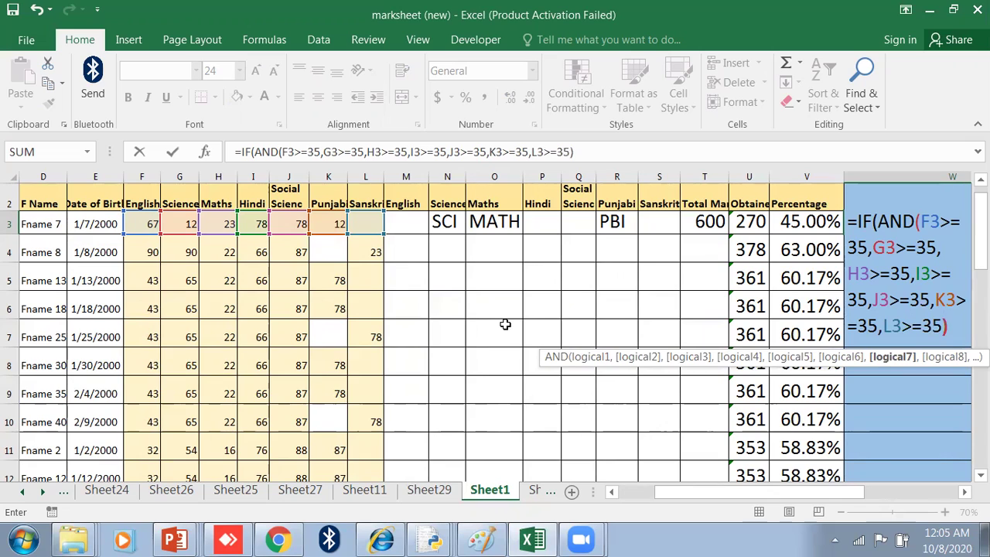
{"action": "type", "text": "),\"PASS"}
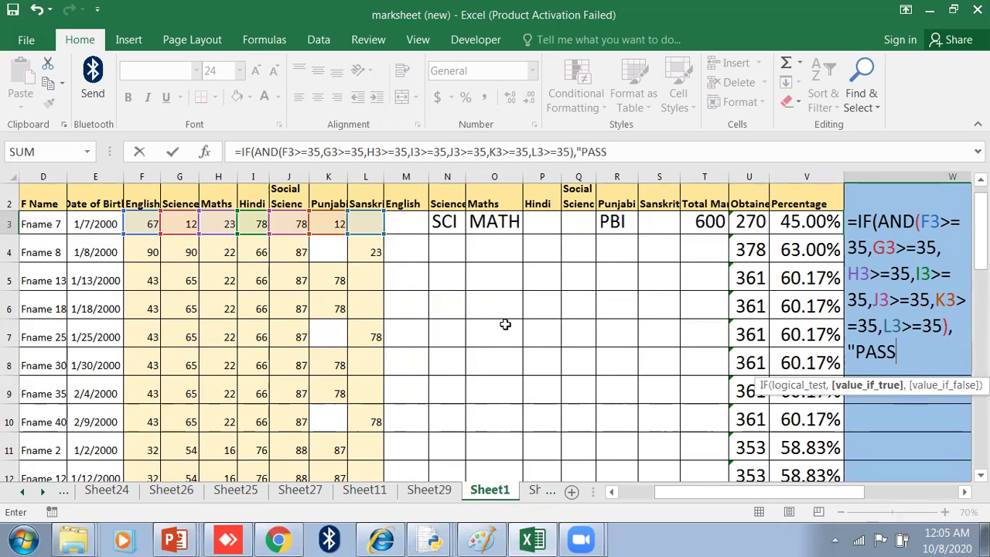
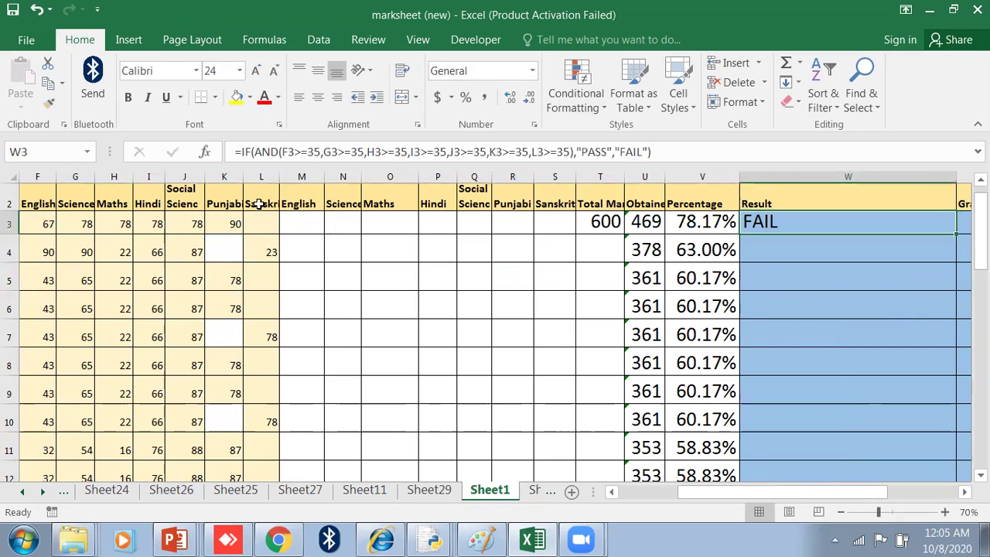
Try a Sanskrit mark of 90 in L3 to test the result formula, and clear the cell again.
{"action": "left_click", "coordinate": [263, 223]}
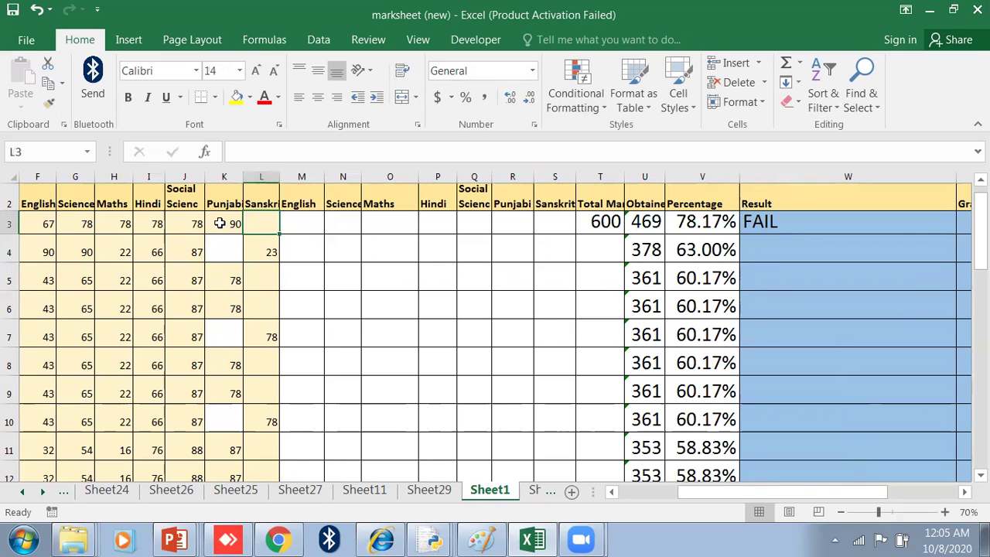
{"action": "type", "text": "90"}
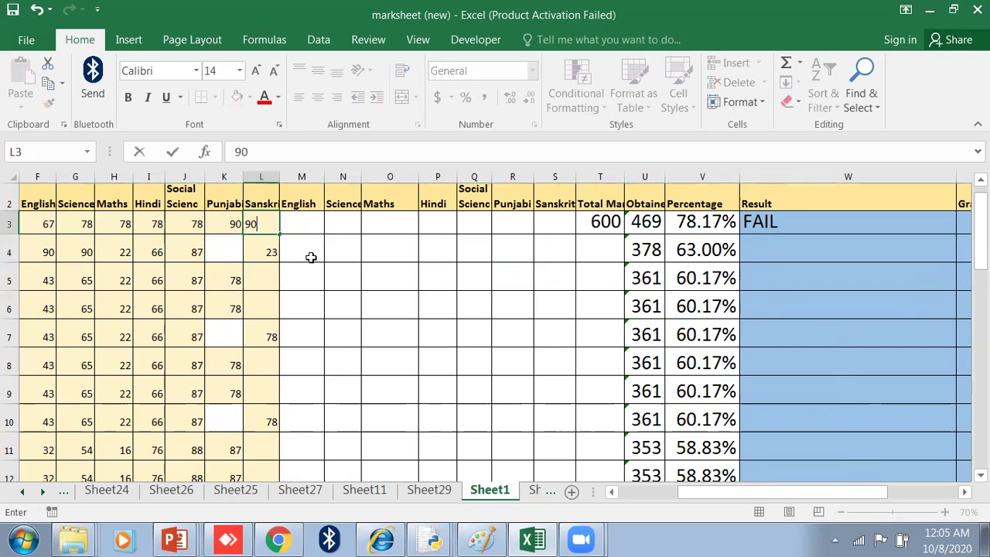
{"action": "left_click", "coordinate": [317, 267]}
{"action": "left_click", "coordinate": [264, 225]}
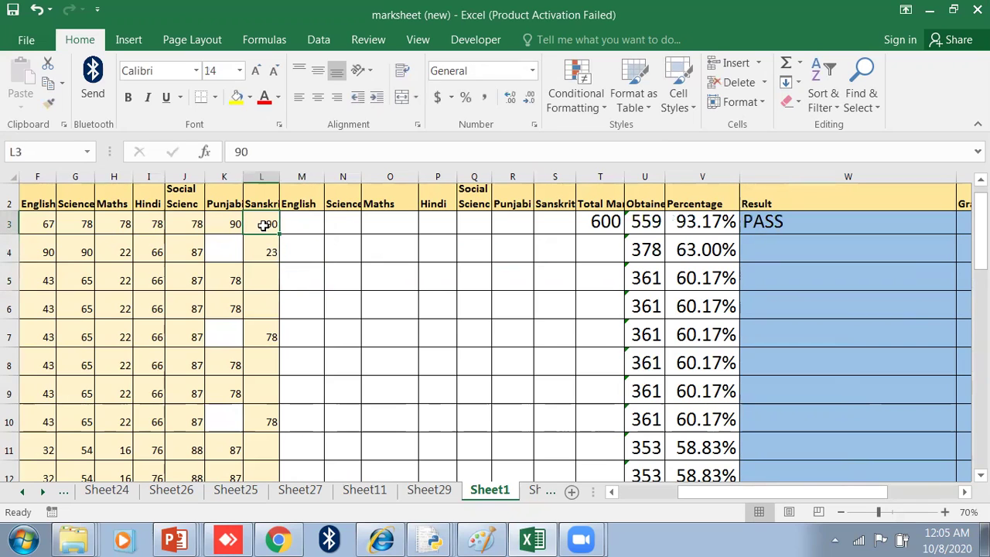
{"action": "key", "text": "Delete"}
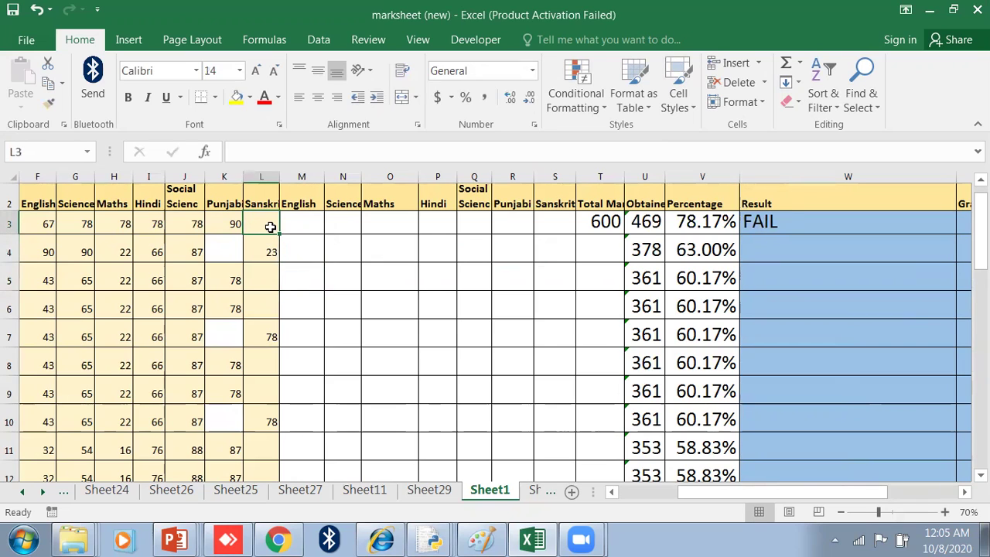
Reopen the W3 result formula and delete everything after the J3>=35 condition.
{"action": "left_click", "coordinate": [789, 225]}
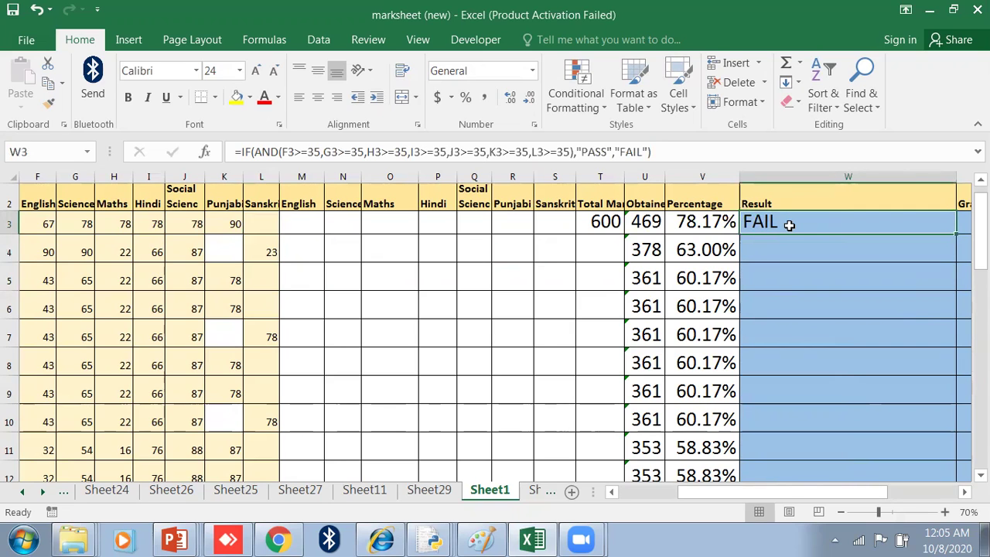
{"action": "double_click", "coordinate": [789, 225]}
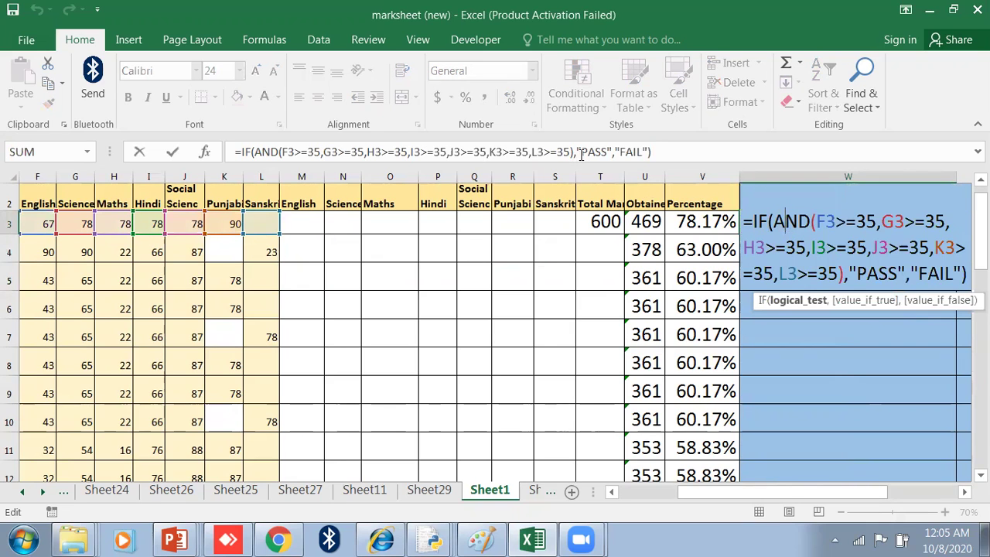
{"action": "left_click", "coordinate": [672, 152]}
{"action": "key", "text": "BackSpace"}
{"action": "key", "text": "BackSpace"}
{"action": "key", "text": "BackSpace"}
{"action": "key", "text": "BackSpace"}
{"action": "key", "text": "BackSpace"}
{"action": "key", "text": "BackSpace"}
{"action": "key", "text": "BackSpace"}
{"action": "key", "text": "BackSpace"}
{"action": "key", "text": "BackSpace"}
{"action": "key", "text": "BackSpace"}
{"action": "key", "text": "BackSpace"}
{"action": "key", "text": "BackSpace"}
{"action": "key", "text": "BackSpace"}
{"action": "key", "text": "BackSpace"}
{"action": "key", "text": "BackSpace"}
{"action": "key", "text": "BackSpace"}
{"action": "key", "text": "BackSpace"}
{"action": "key", "text": "BackSpace"}
{"action": "key", "text": "BackSpace"}
{"action": "key", "text": "BackSpace"}
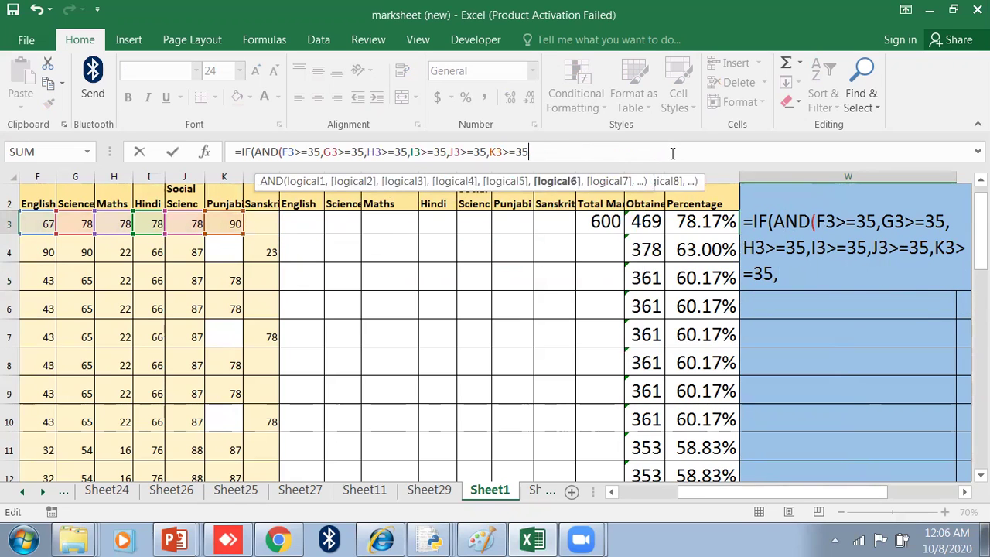
{"action": "key", "text": "BackSpace"}
{"action": "key", "text": "BackSpace"}
{"action": "key", "text": "BackSpace"}
{"action": "key", "text": "BackSpace"}
{"action": "key", "text": "BackSpace"}
{"action": "key", "text": "BackSpace"}
{"action": "key", "text": "BackSpace"}
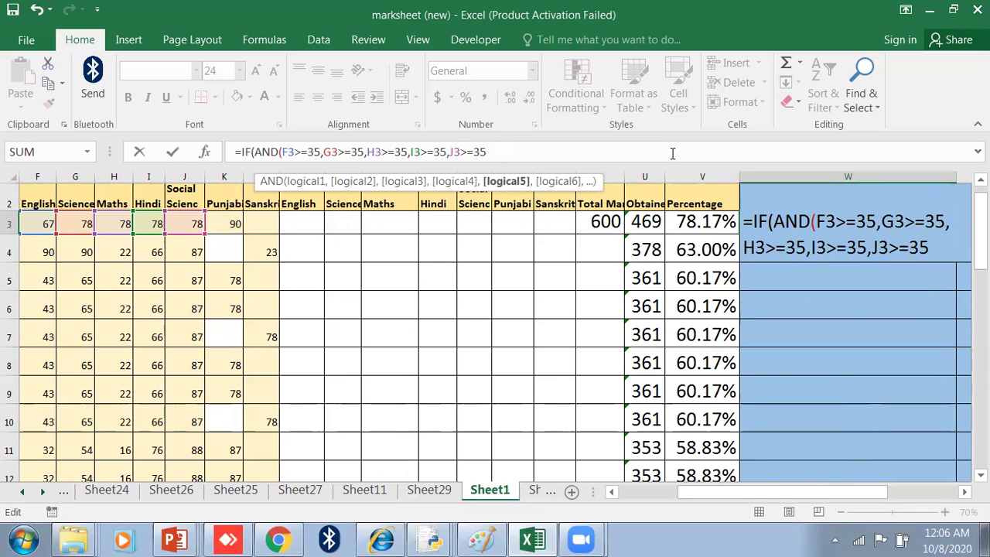
Complete the W3 formula by multiplying the closed AND test by OR(K3>=35,L3>=35), returning "PASS" or "FAIL".
{"action": "type", "text": ")OR"}
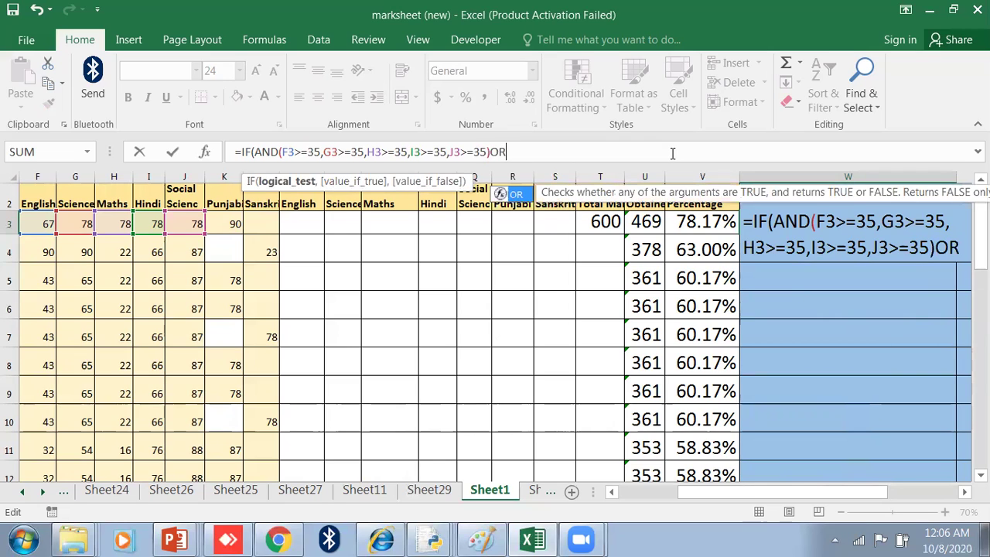
{"action": "type", "text": "("}
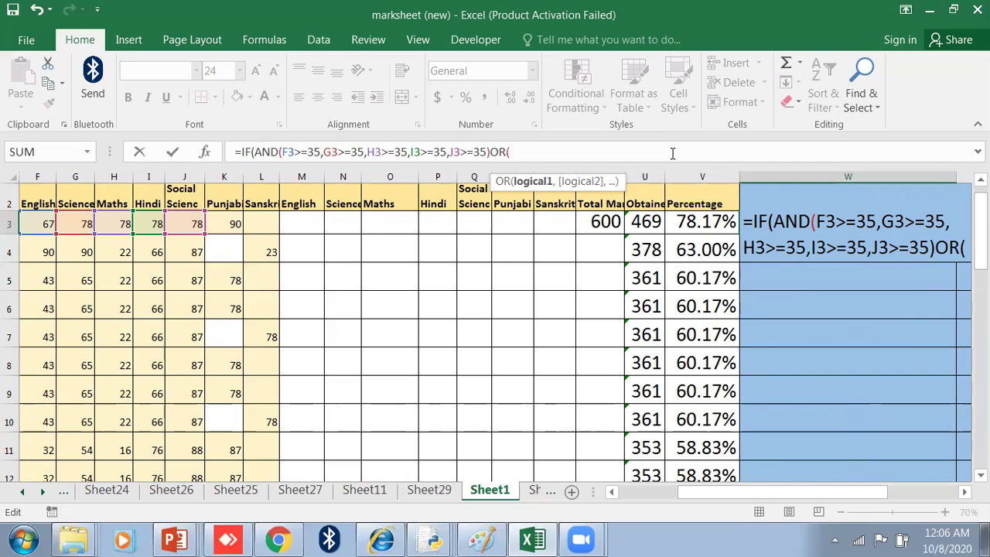
{"action": "type", "text": "K3>=35"}
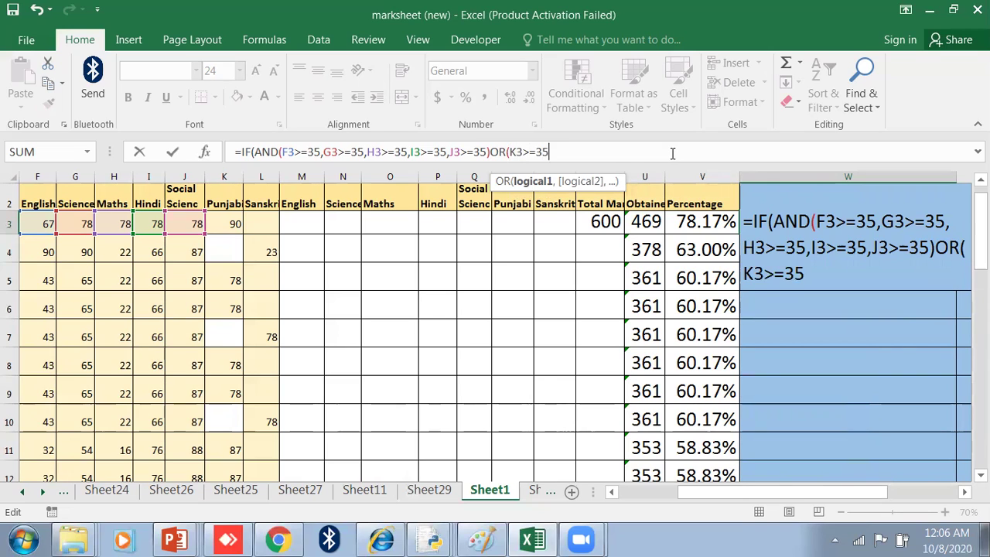
{"action": "type", "text": ",L3>=3"}
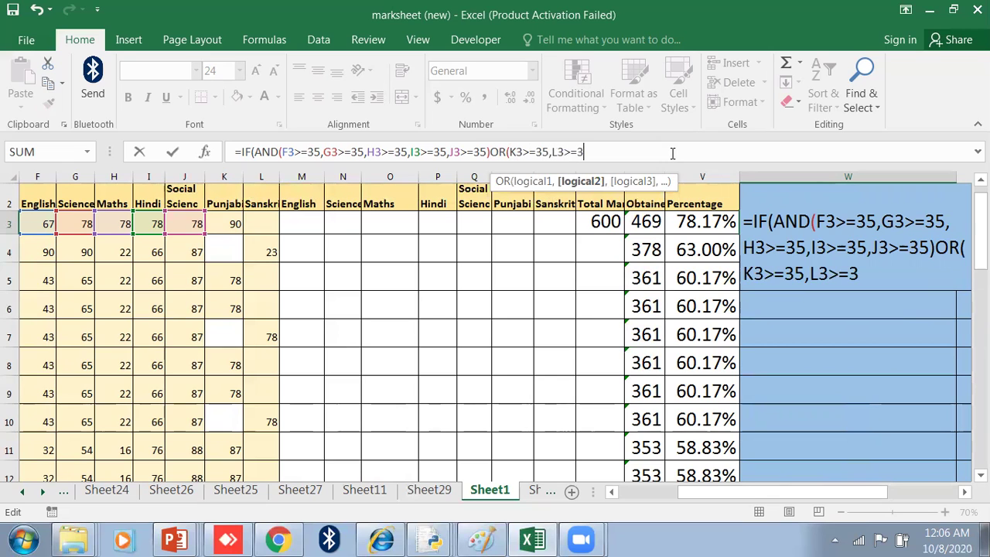
{"action": "type", "text": "5),\"PASS\",\"FAIL\")"}
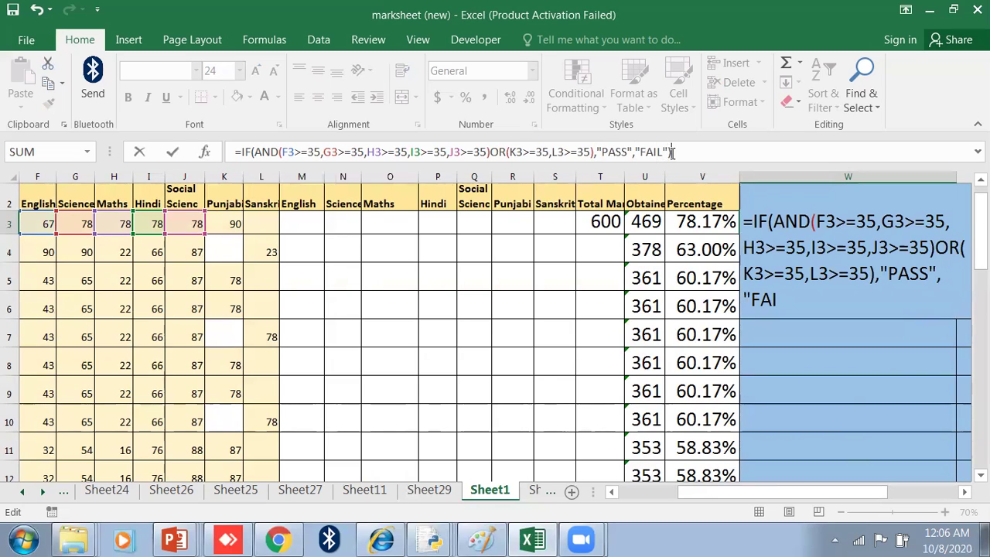
{"action": "key", "text": "Return"}
{"action": "key", "text": "Return"}
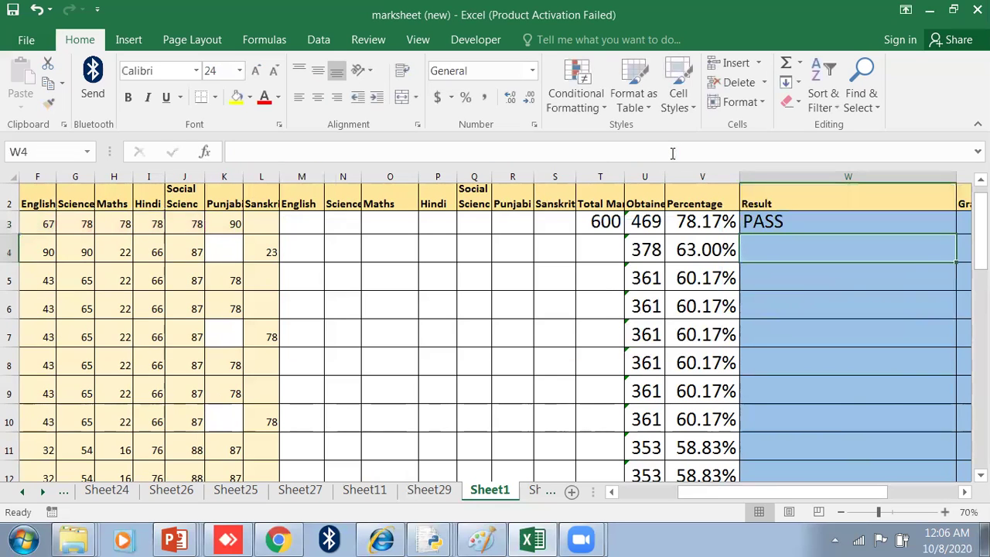
{"action": "left_click", "coordinate": [898, 223]}
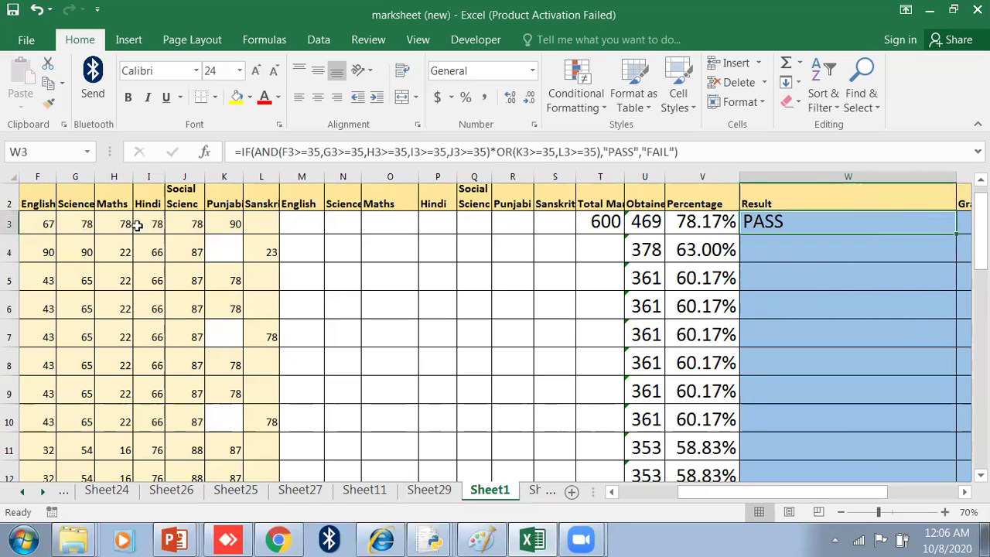
Set the row 3 test marks to 12 in Science (G3), 34 in Hindi (I3) and 12 in Social Science (J3).
{"action": "left_click", "coordinate": [74, 223]}
{"action": "type", "text": "12"}
{"action": "left_click", "coordinate": [116, 227]}
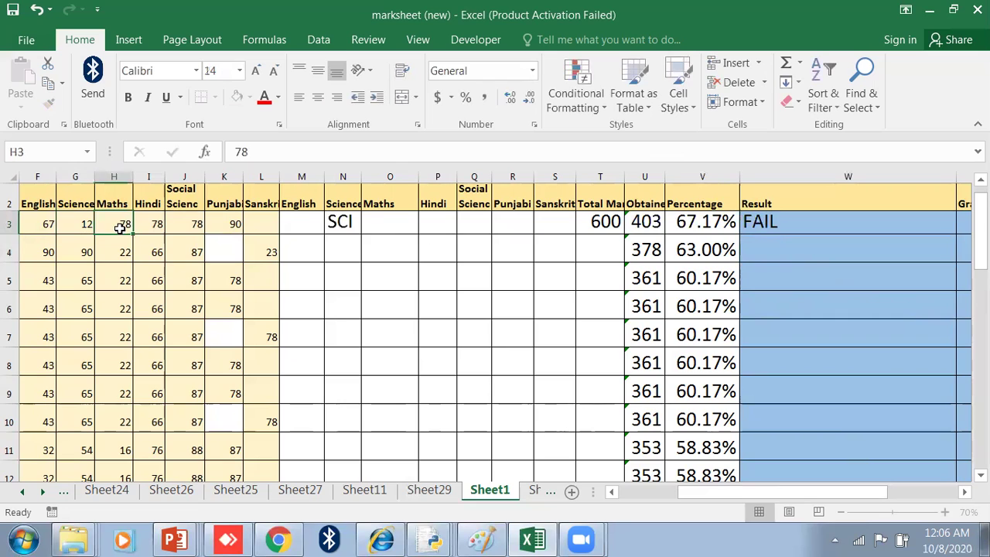
{"action": "left_click", "coordinate": [143, 226]}
{"action": "type", "text": "34"}
{"action": "left_click", "coordinate": [190, 243]}
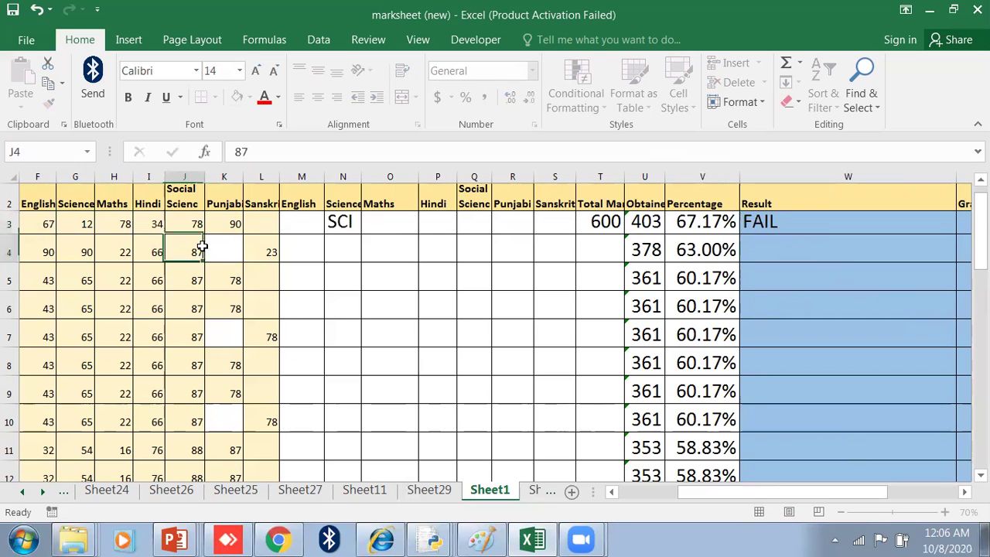
{"action": "left_click", "coordinate": [190, 225]}
{"action": "type", "text": "12"}
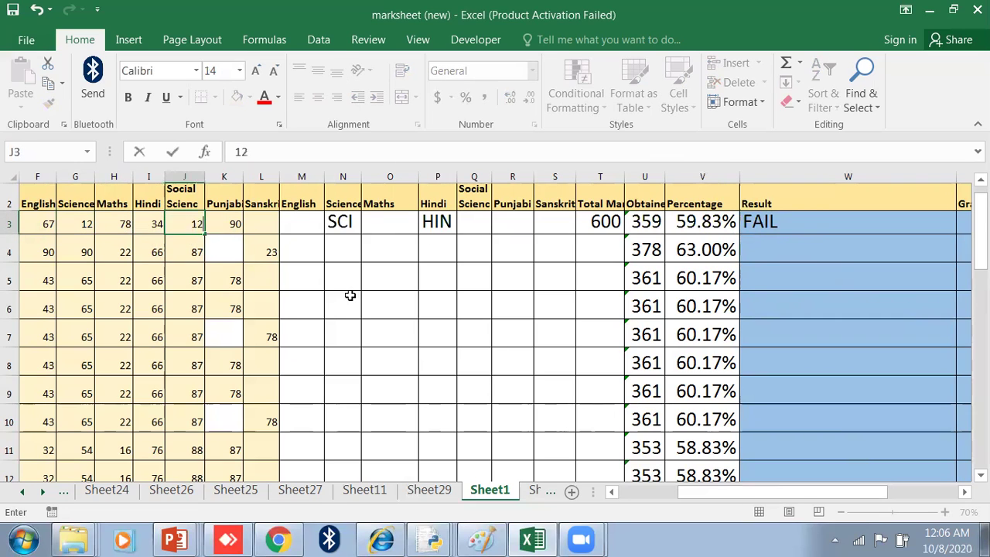
{"action": "left_click", "coordinate": [352, 296]}
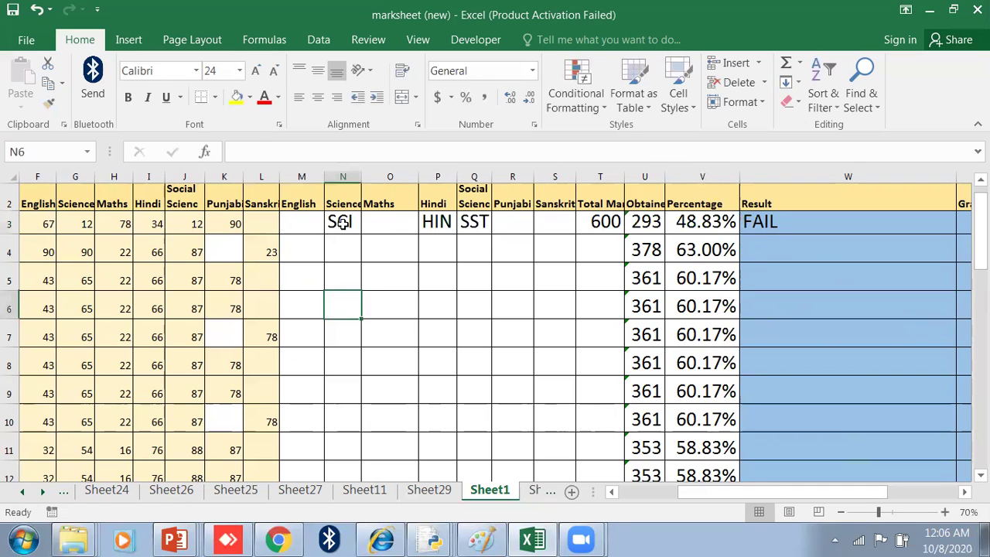
Wrap the W3 result formula in an outer IF that tests whether it equals "PASS" and returns "PASS" when true.
{"action": "left_click_drag", "start_coordinate": [343, 222], "coordinate": [472, 222]}
{"action": "left_click", "coordinate": [468, 228]}
{"action": "left_click", "coordinate": [785, 222]}
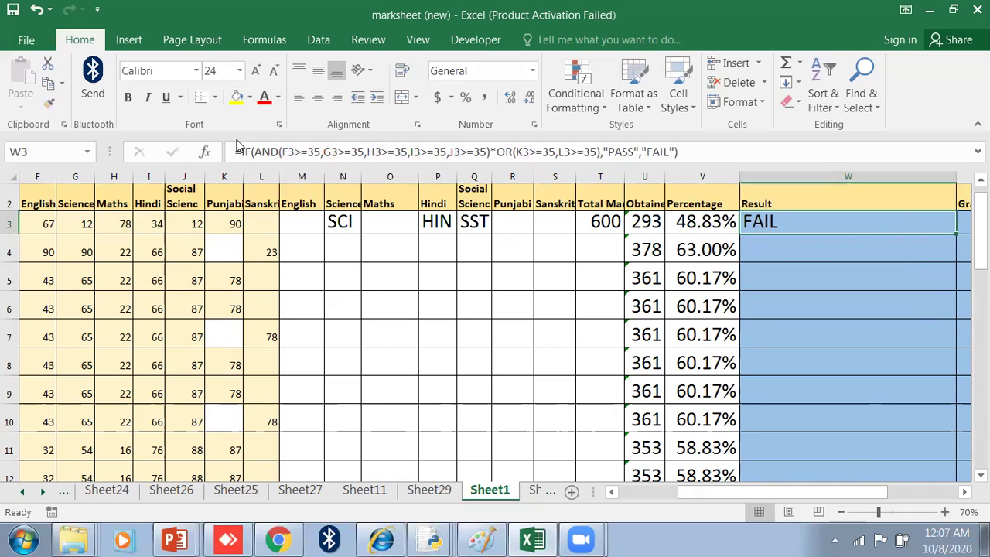
{"action": "left_click", "coordinate": [239, 151]}
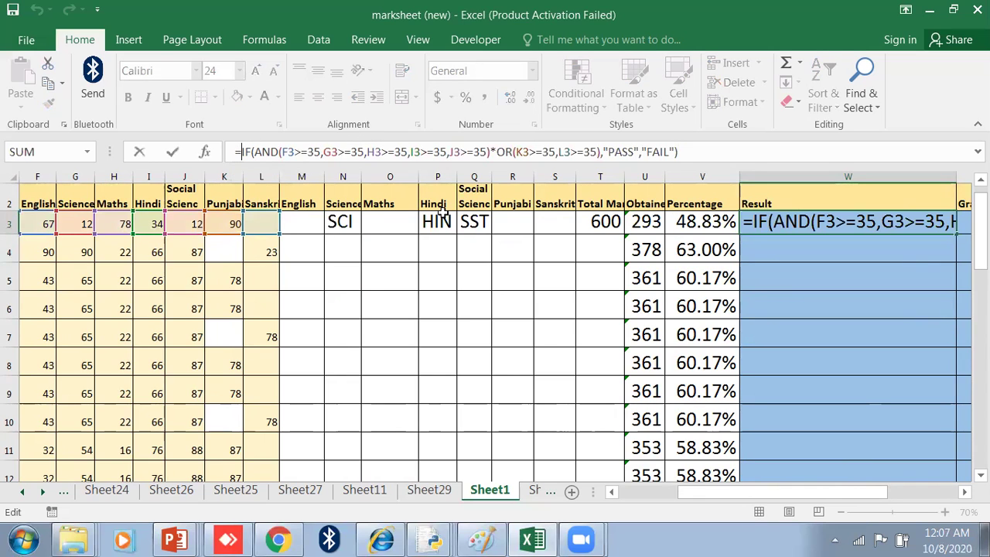
{"action": "type", "text": "IF"}
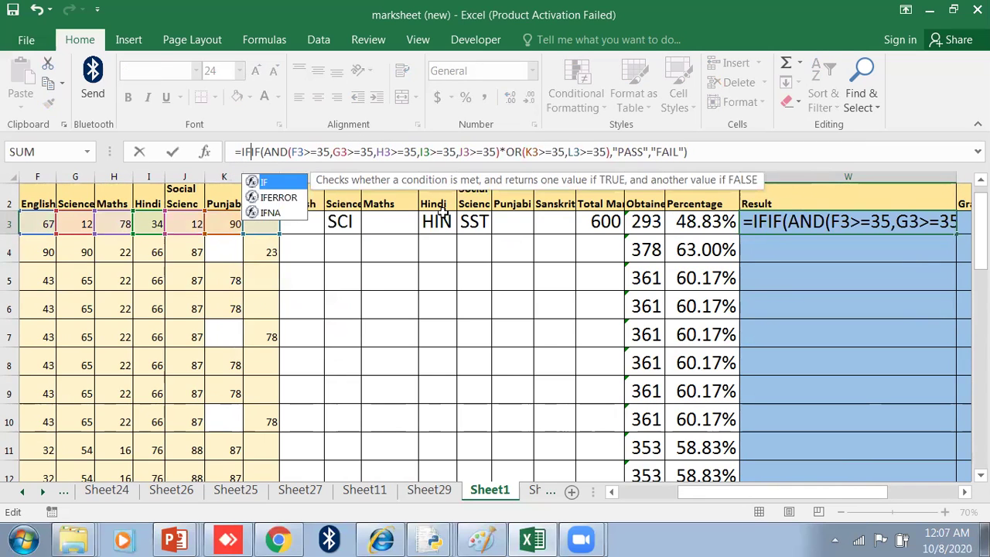
{"action": "type", "text": "("}
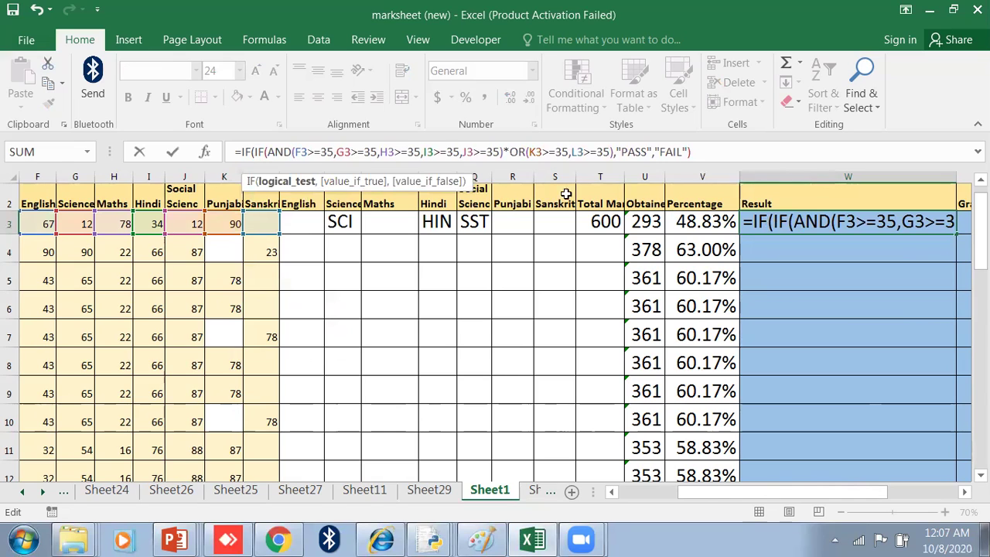
{"action": "left_click", "coordinate": [694, 151]}
{"action": "type", "text": "=\"PASS\""}
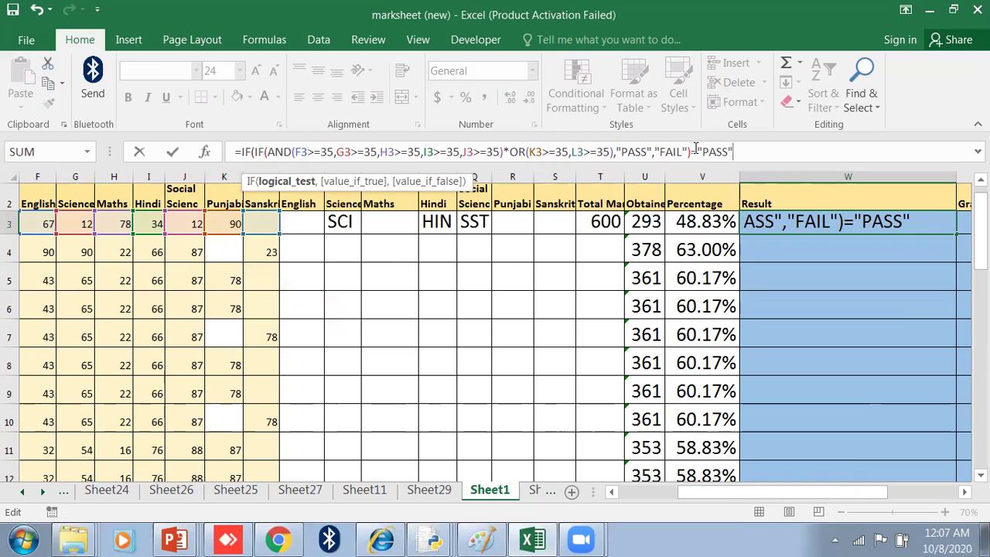
{"action": "type", "text": ",\"PASS\""}
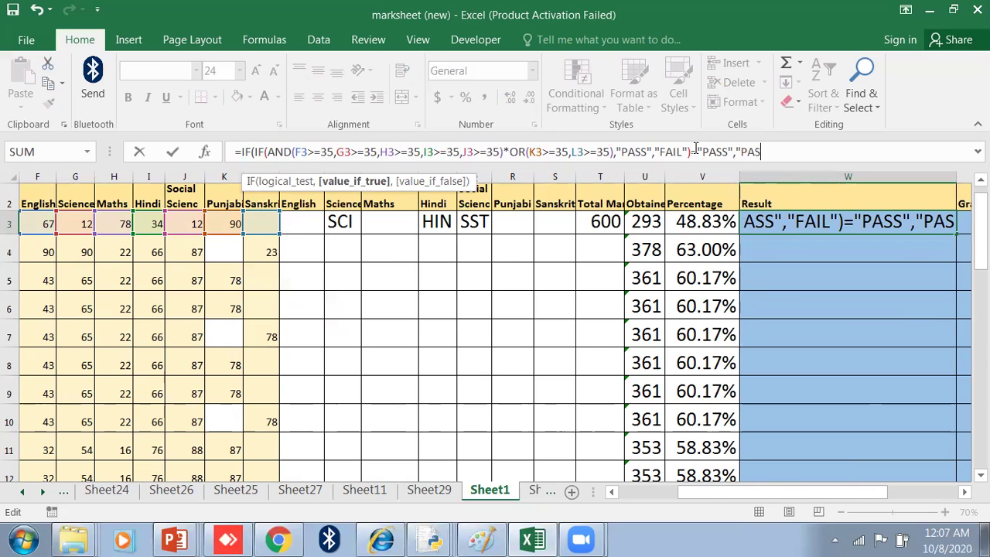
Add "Fail in:" followed by the & operator as the outer IF's false value in the W3 formula.
{"action": "type", "text": ",\"fAILI"}
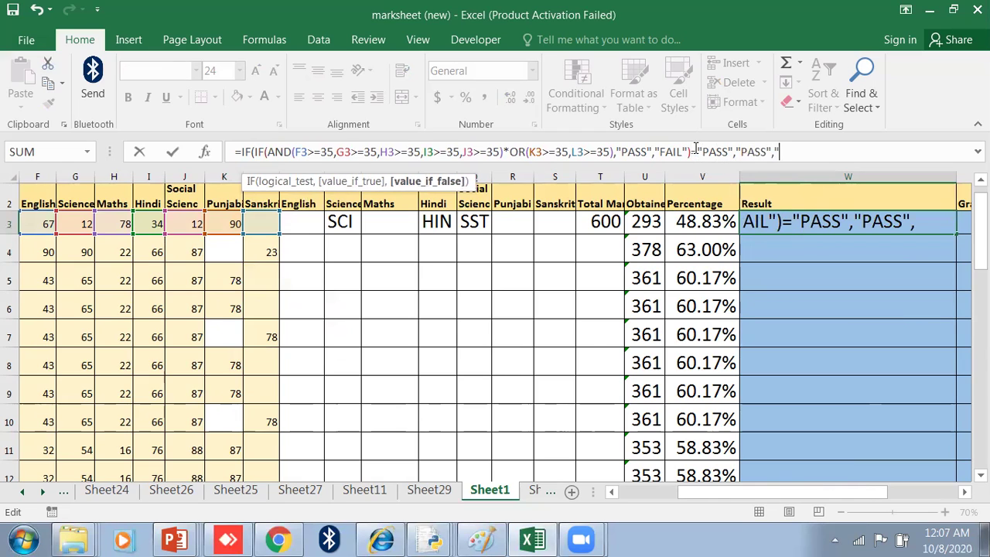
{"action": "key", "text": "BackSpace"}
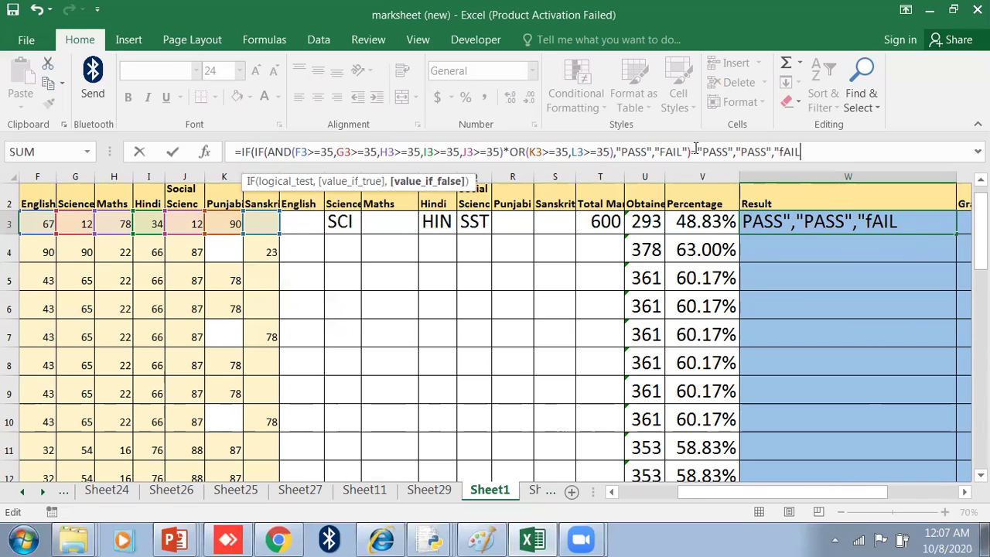
{"action": "key", "text": "BackSpace"}
{"action": "key", "text": "BackSpace"}
{"action": "key", "text": "BackSpace"}
{"action": "key", "text": "BackSpace"}
{"action": "key", "text": "Caps_Lock"}
{"action": "type", "text": "Fail in:\""}
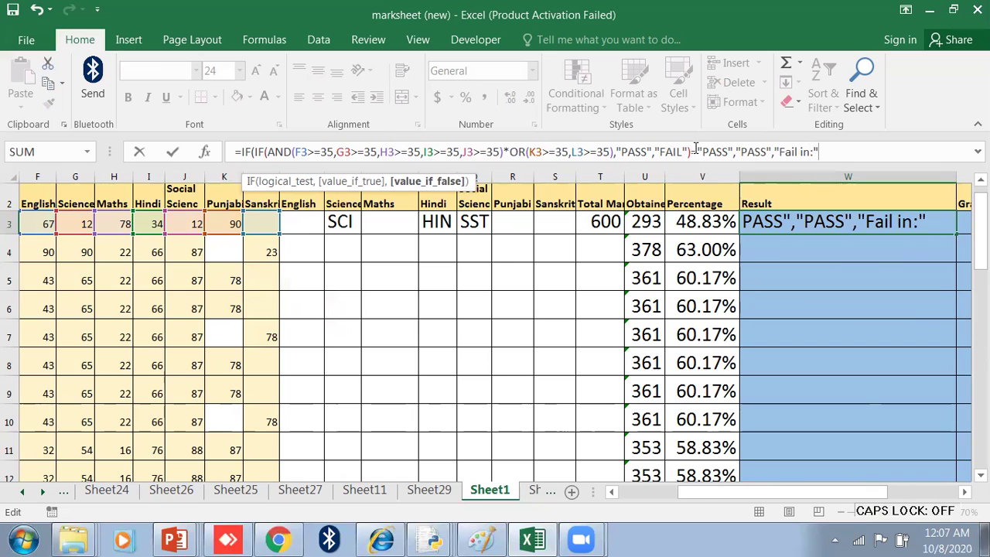
{"action": "type", "text": "&"}
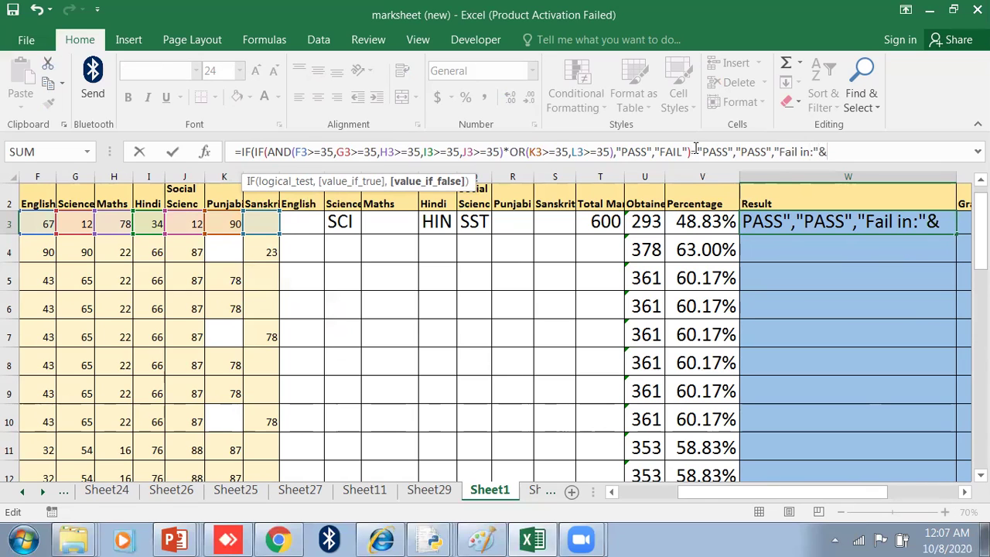
Append the English, Science and Maths flag cells M3, N3 and O3 to the W3 formula, joining a " " after each with &.
{"action": "left_click", "coordinate": [292, 223]}
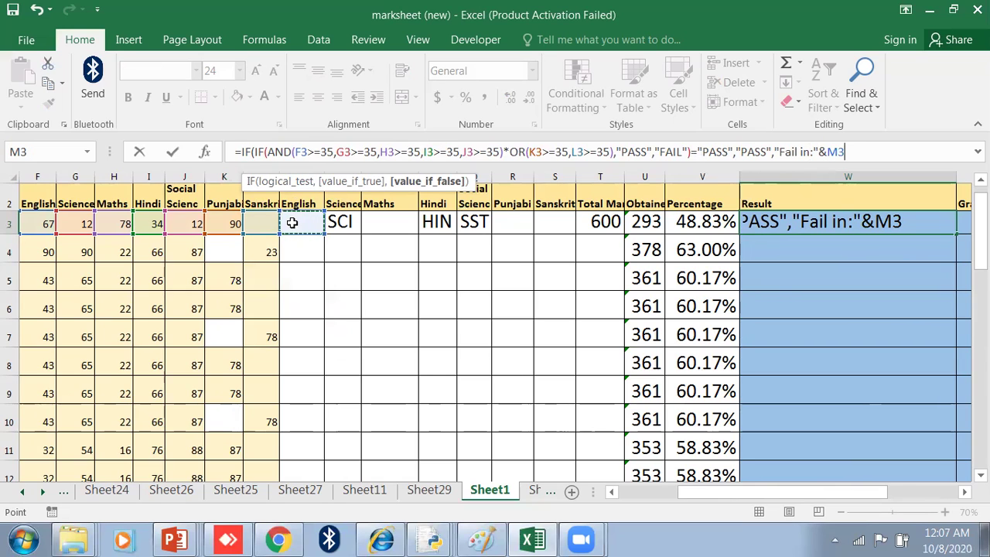
{"action": "type", "text": "&\" \""}
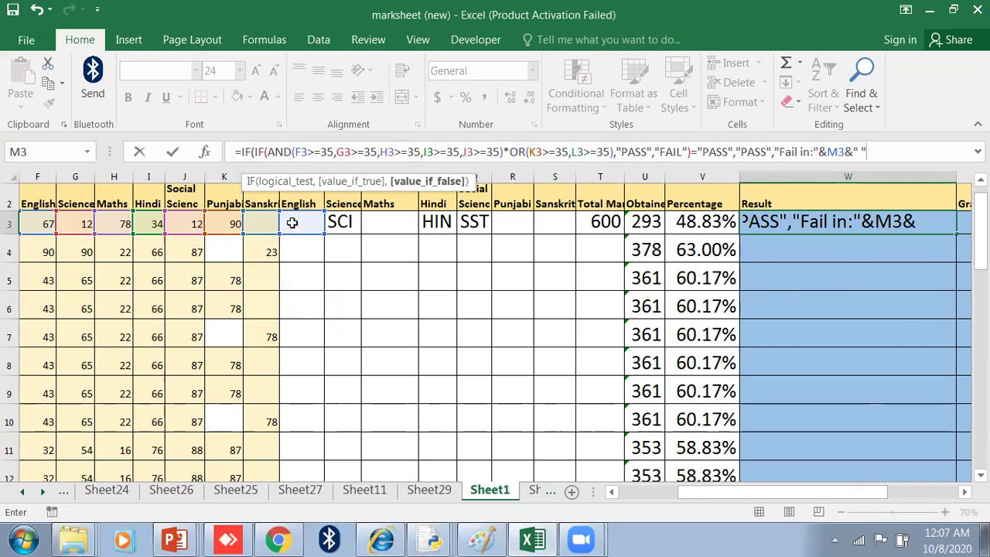
{"action": "type", "text": "&"}
{"action": "left_click", "coordinate": [338, 223]}
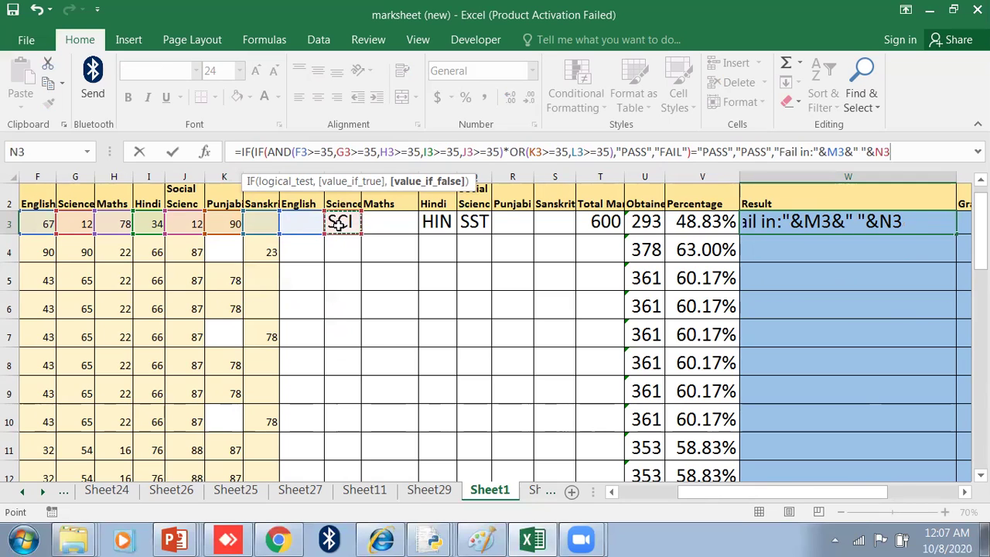
{"action": "type", "text": "&\" \""}
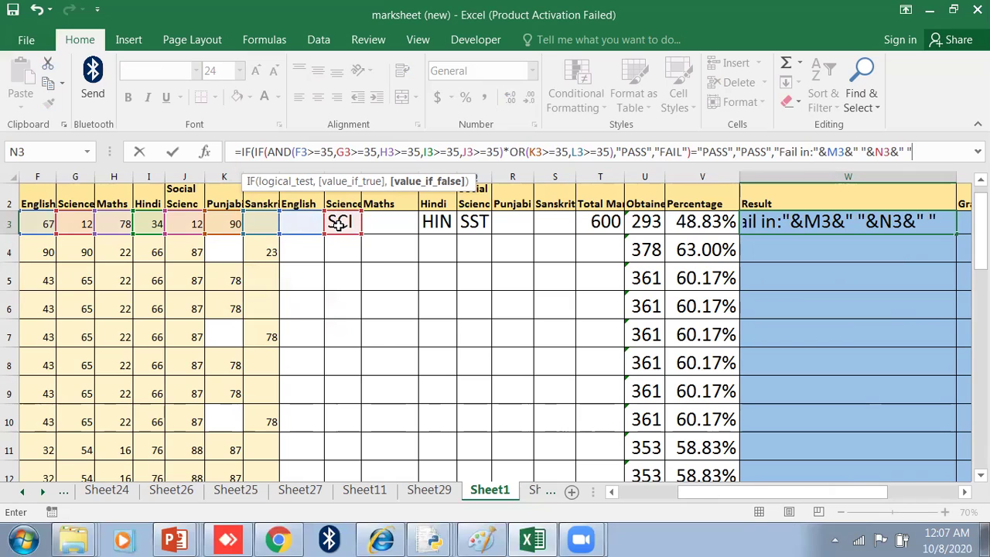
{"action": "type", "text": "&"}
{"action": "left_click", "coordinate": [376, 225]}
{"action": "type", "text": "&\" \""}
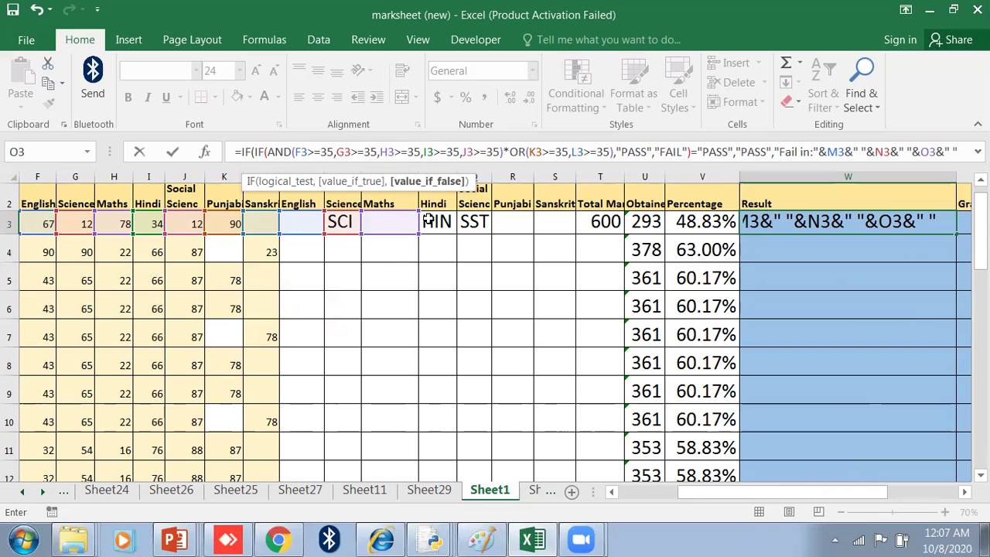
Join the Hindi and Social Science flag cells P3 and Q3 to the W3 formula with &, each followed by " ".
{"action": "type", "text": "&"}
{"action": "left_click", "coordinate": [428, 220]}
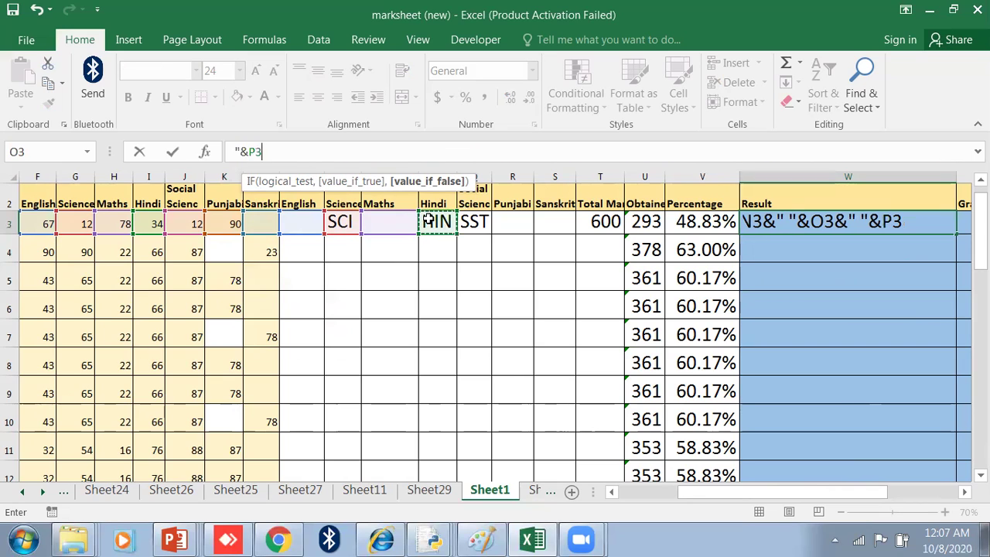
{"action": "type", "text": "&"}
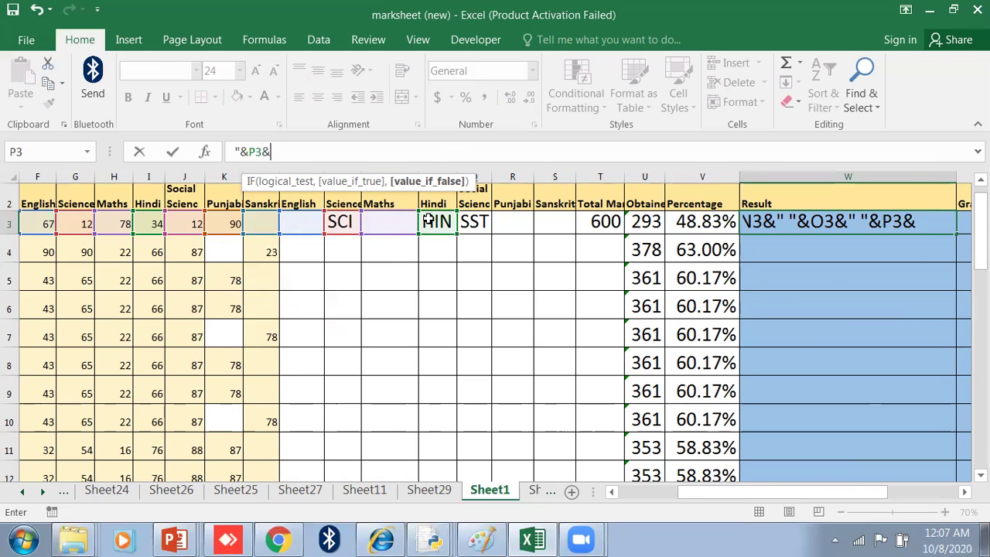
{"action": "type", "text": "\" \"&"}
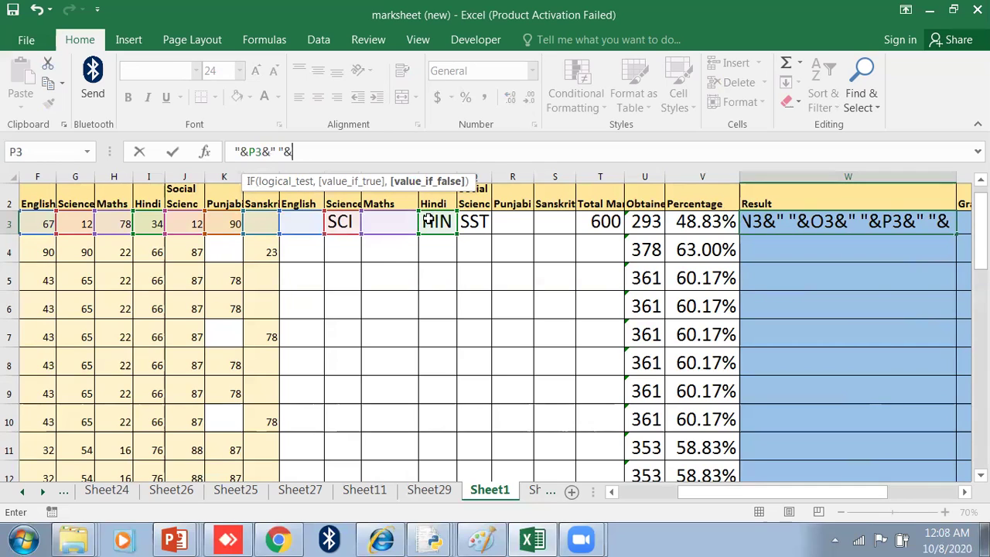
{"action": "left_click", "coordinate": [464, 222]}
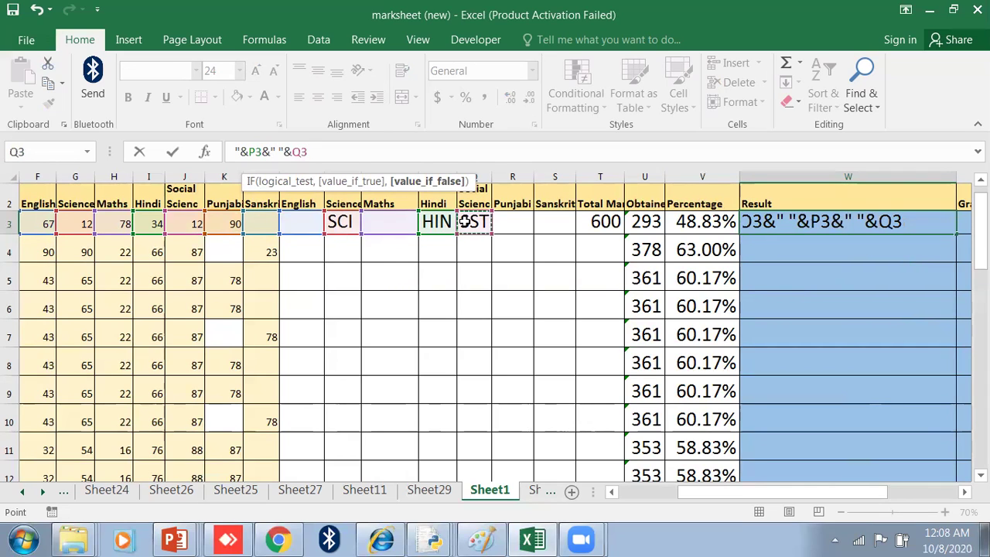
{"action": "type", "text": "&\" \"&"}
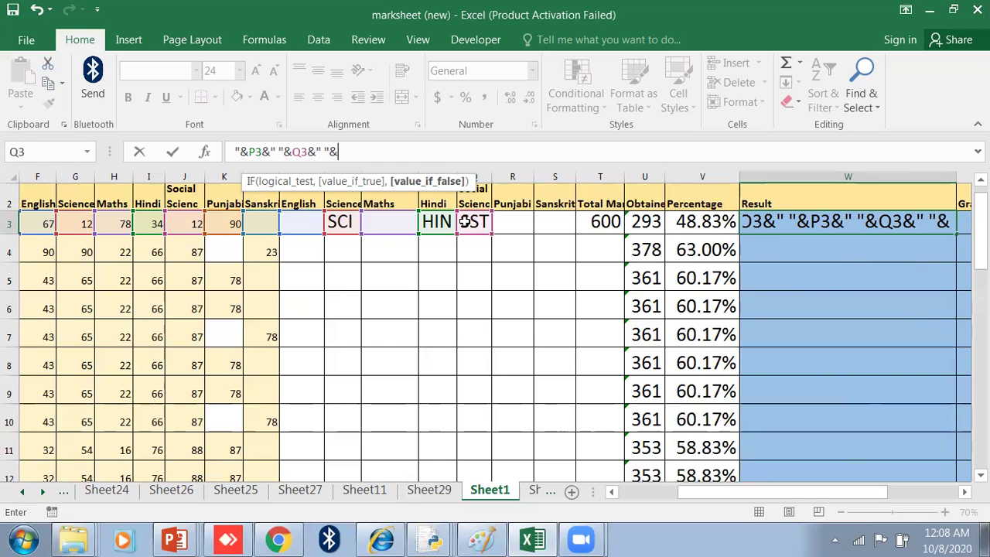
Finish the W3 formula by joining the Punjabi and Sanskrit flag cells R3 and S3, each followed by " ", and enter it.
{"action": "left_click", "coordinate": [512, 221]}
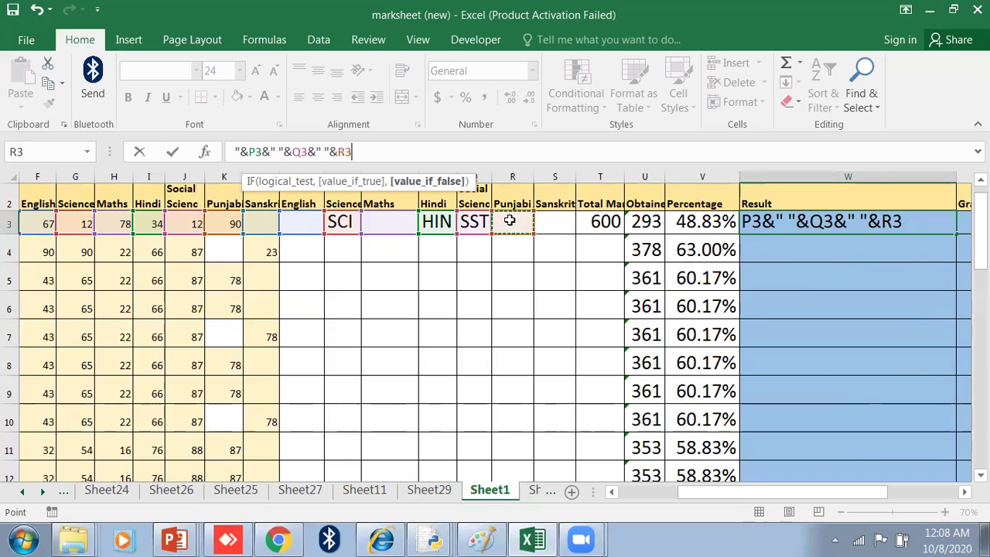
{"action": "type", "text": "&\" \""}
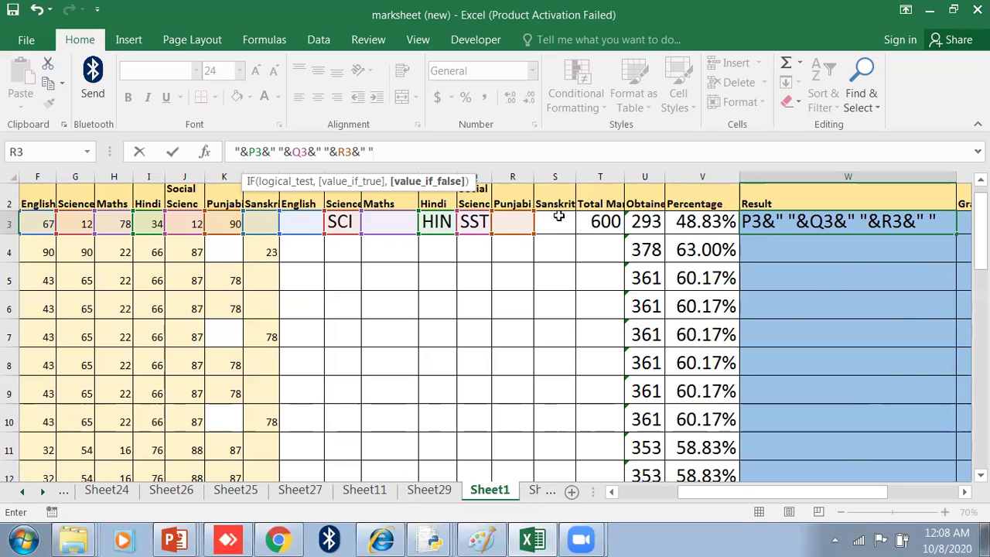
{"action": "type", "text": "&"}
{"action": "left_click", "coordinate": [558, 218]}
{"action": "type", "text": "&S3&"}
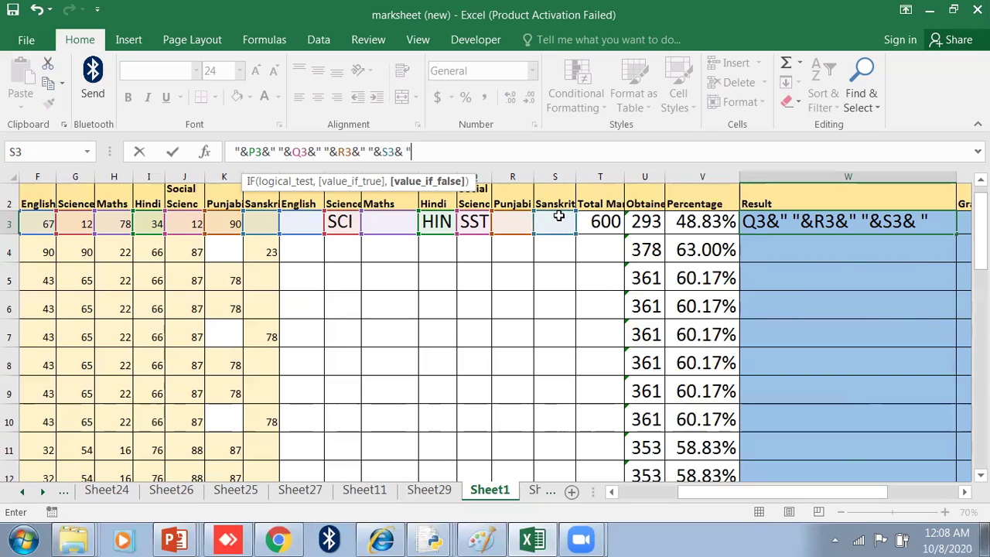
{"action": "type", "text": " \" \""}
{"action": "key", "text": "Return"}
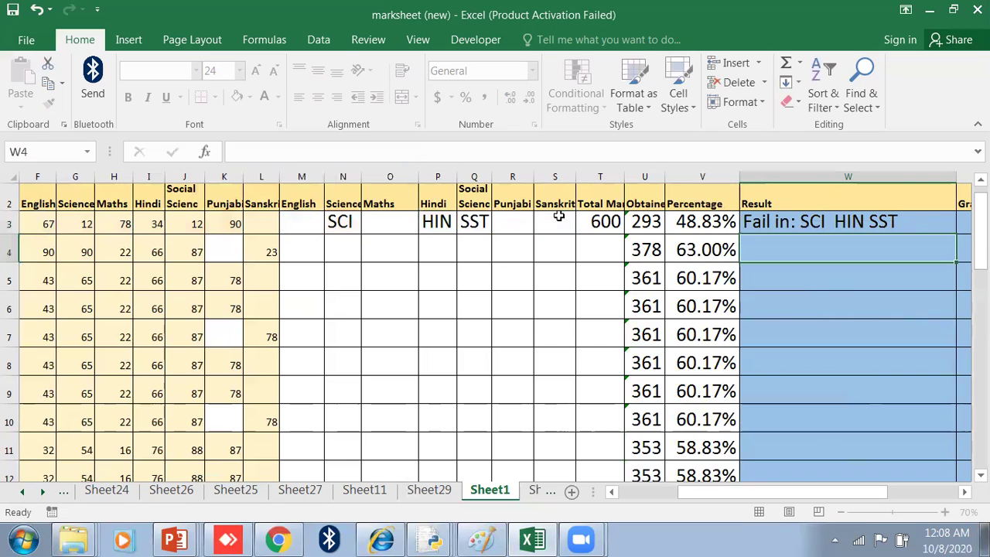
Set the row 3 Punjabi mark (K3) to 12 to test the result formula.
{"action": "left_click", "coordinate": [759, 220]}
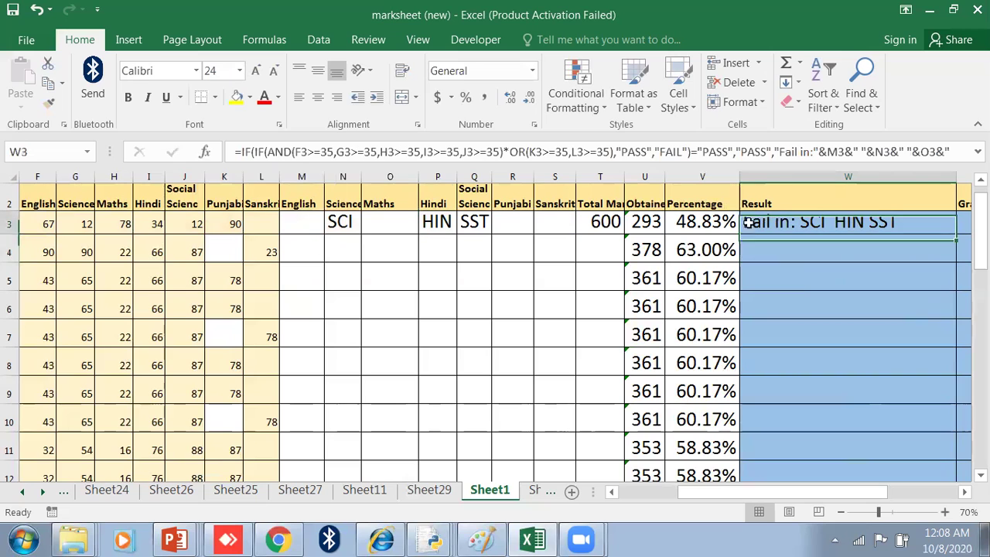
{"action": "left_click_drag", "start_coordinate": [789, 493], "coordinate": [746, 495]}
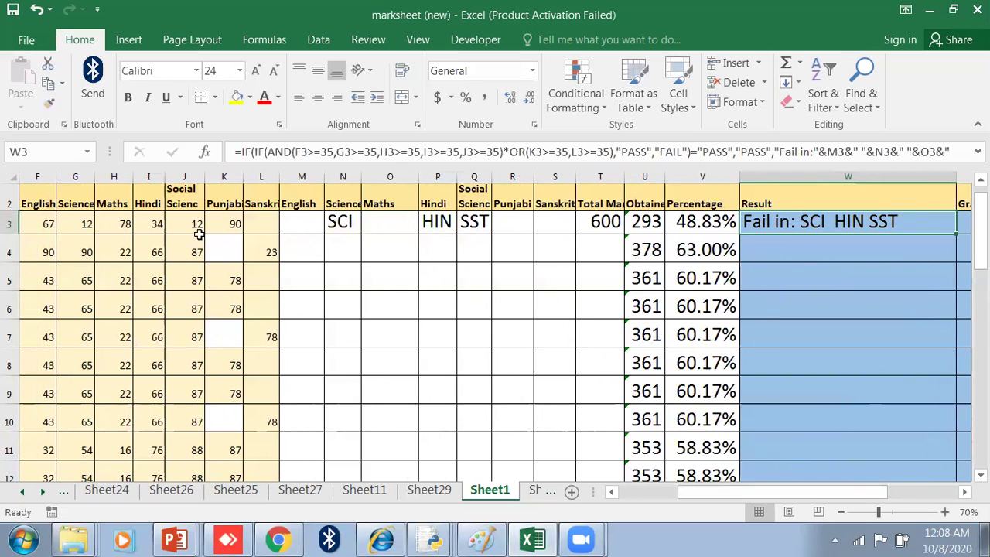
{"action": "left_click", "coordinate": [231, 225]}
{"action": "type", "text": "12"}
{"action": "key", "text": "Return"}
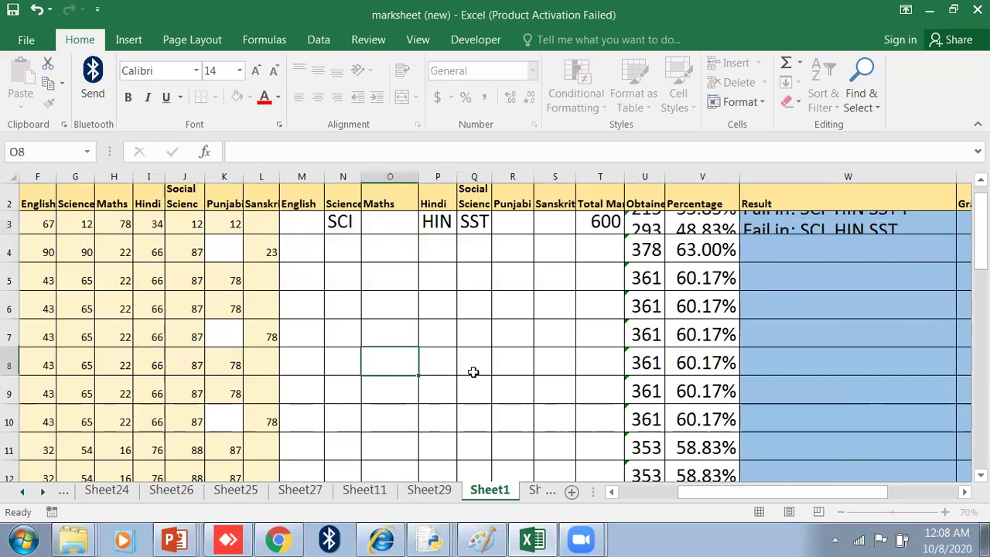
Try filling the W3 result formula down the Result column, and undo the fill.
{"action": "left_click", "coordinate": [860, 221]}
{"action": "left_click_drag", "start_coordinate": [864, 489], "coordinate": [898, 491]}
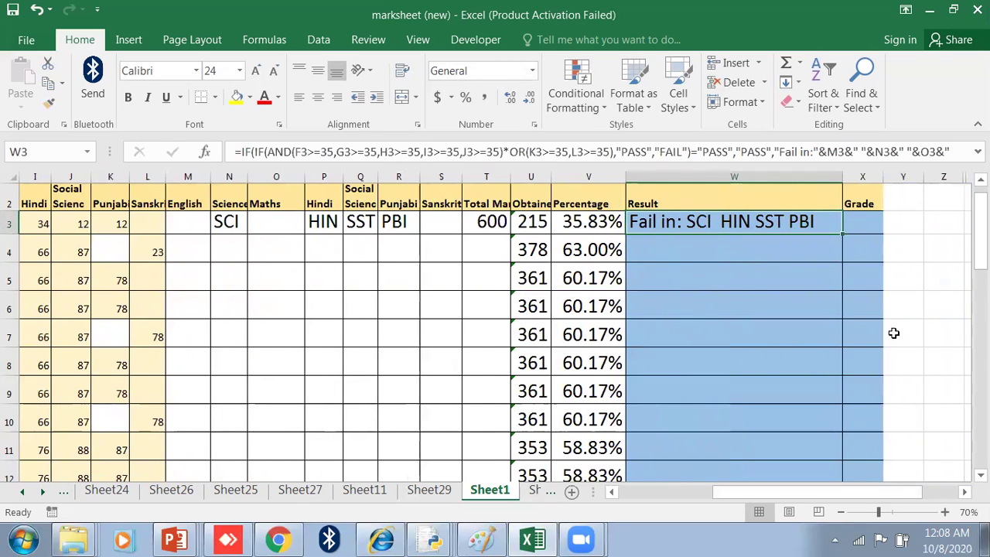
{"action": "double_click", "coordinate": [842, 235]}
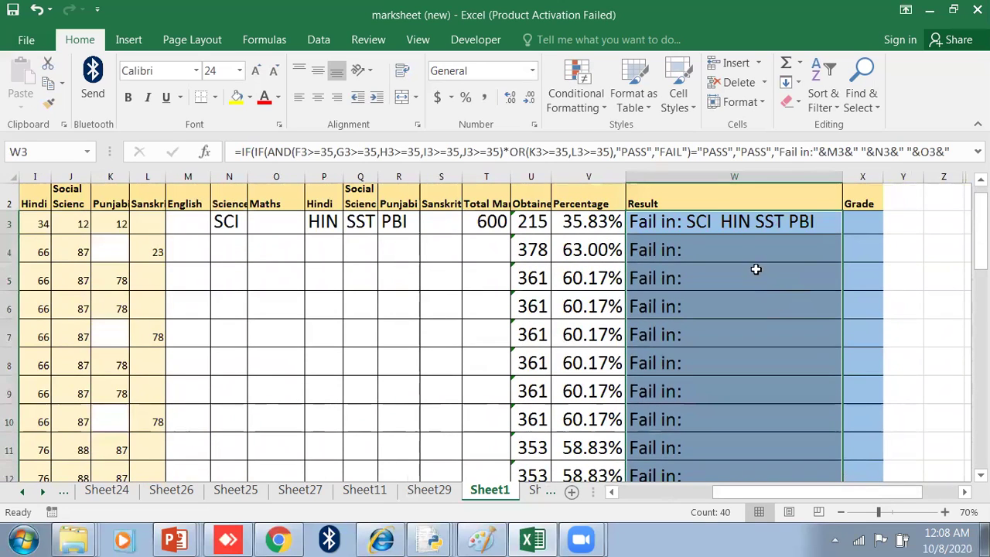
{"action": "key", "text": "ctrl+z"}
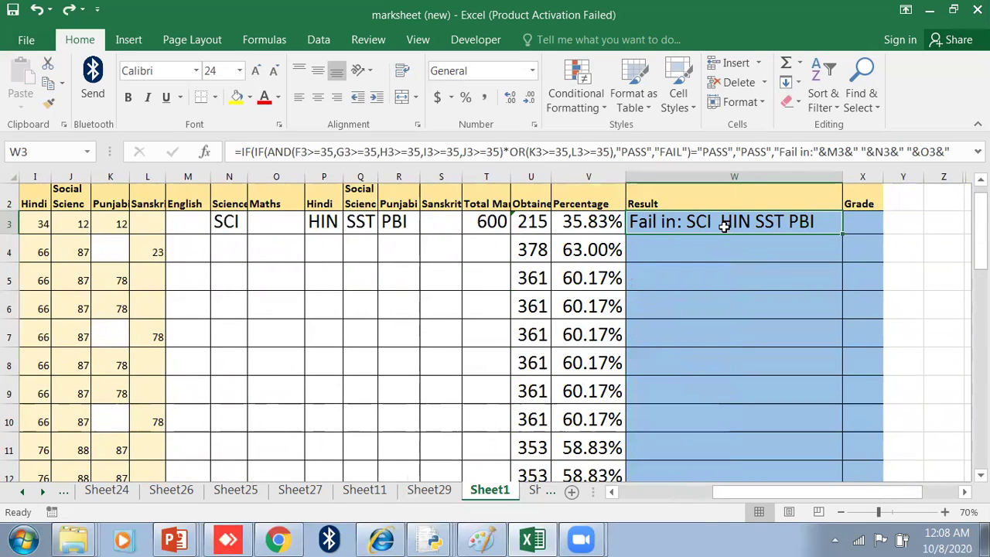
Fill the English, Science and Maths flag formulas in M3, N3 and O3 down their columns.
{"action": "left_click", "coordinate": [203, 226]}
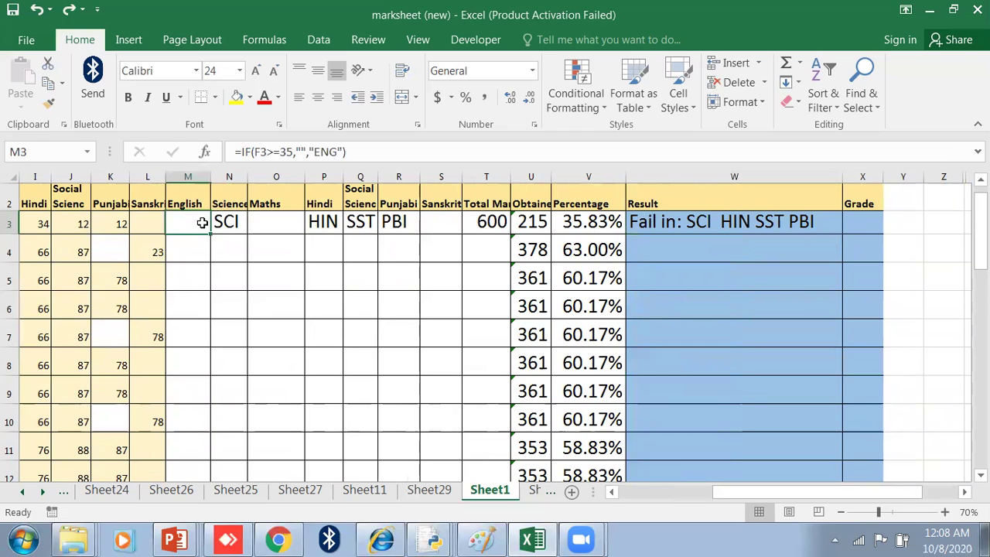
{"action": "double_click", "coordinate": [208, 233]}
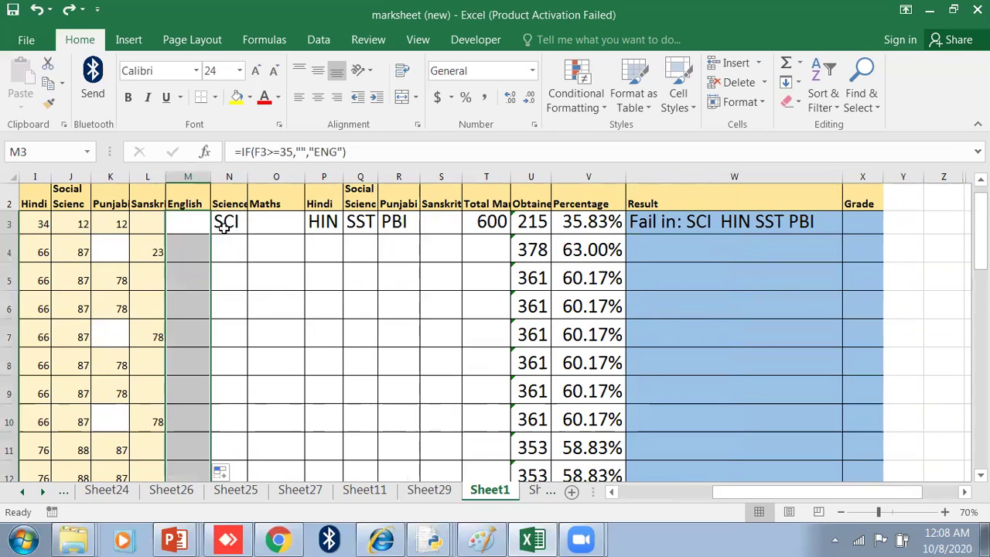
{"action": "left_click", "coordinate": [232, 224]}
{"action": "double_click", "coordinate": [248, 234]}
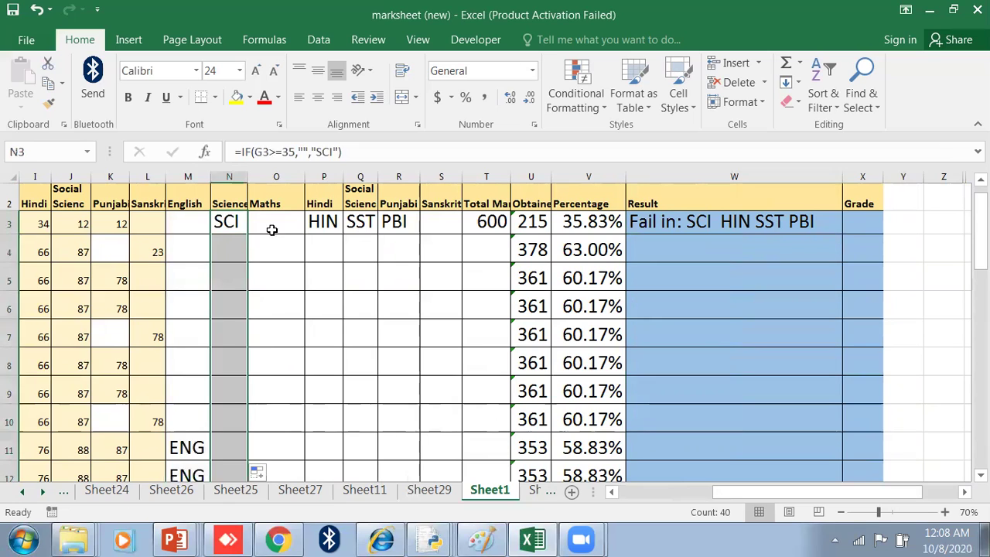
{"action": "left_click", "coordinate": [293, 228]}
{"action": "double_click", "coordinate": [302, 234]}
Fill the Hindi, Social Science, Punjabi and Sanskrit flag formulas in P3 through S3 down their columns.
{"action": "left_click", "coordinate": [323, 225]}
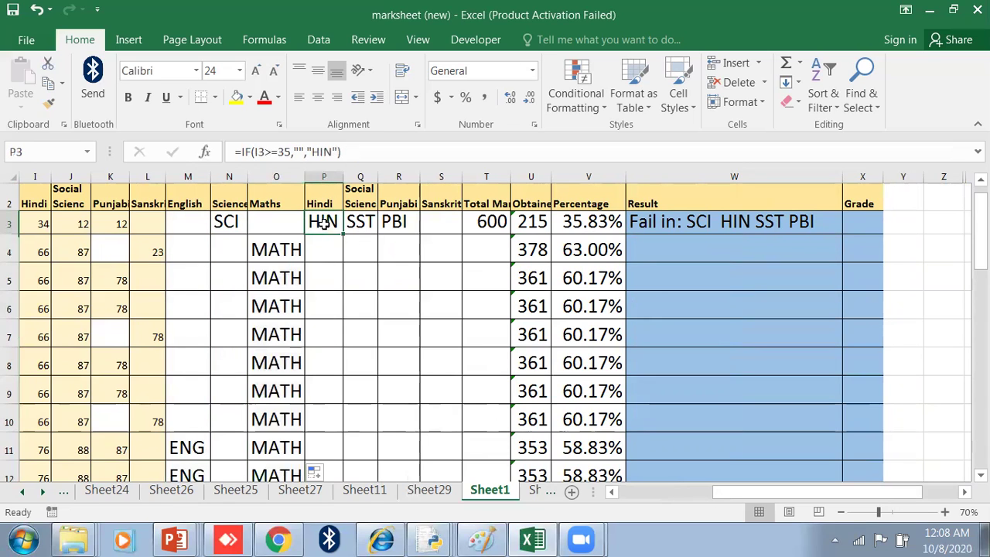
{"action": "double_click", "coordinate": [342, 234]}
{"action": "left_click", "coordinate": [359, 224]}
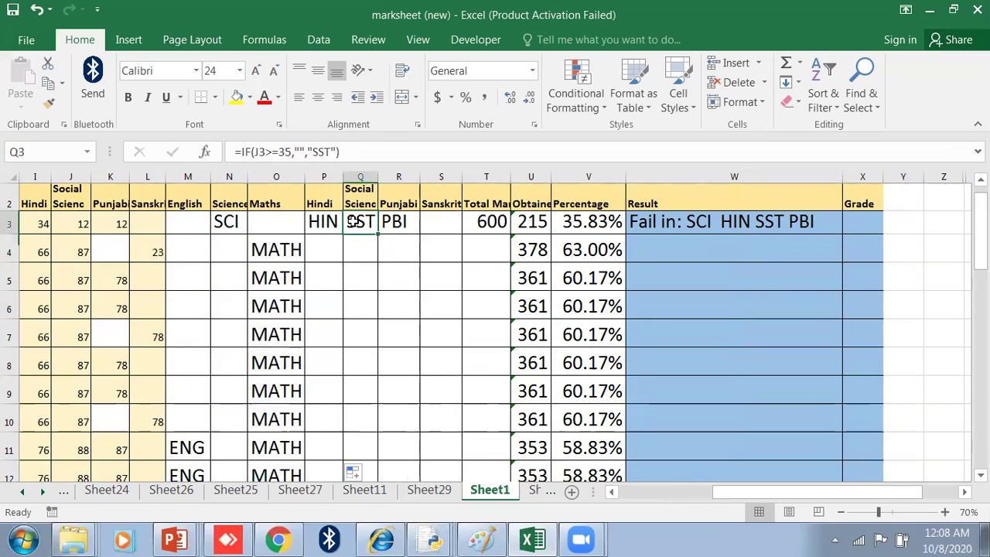
{"action": "double_click", "coordinate": [377, 234]}
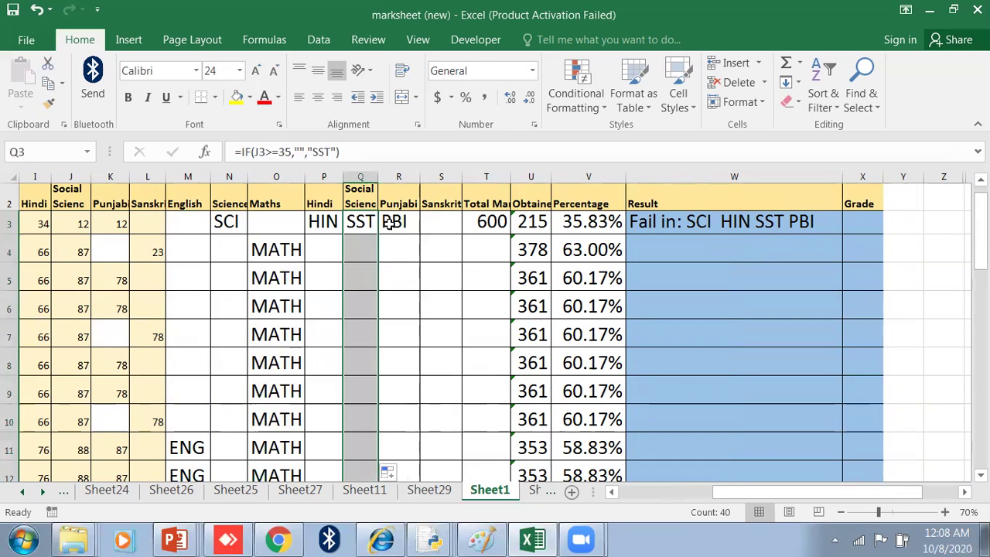
{"action": "left_click", "coordinate": [390, 224]}
{"action": "double_click", "coordinate": [418, 233]}
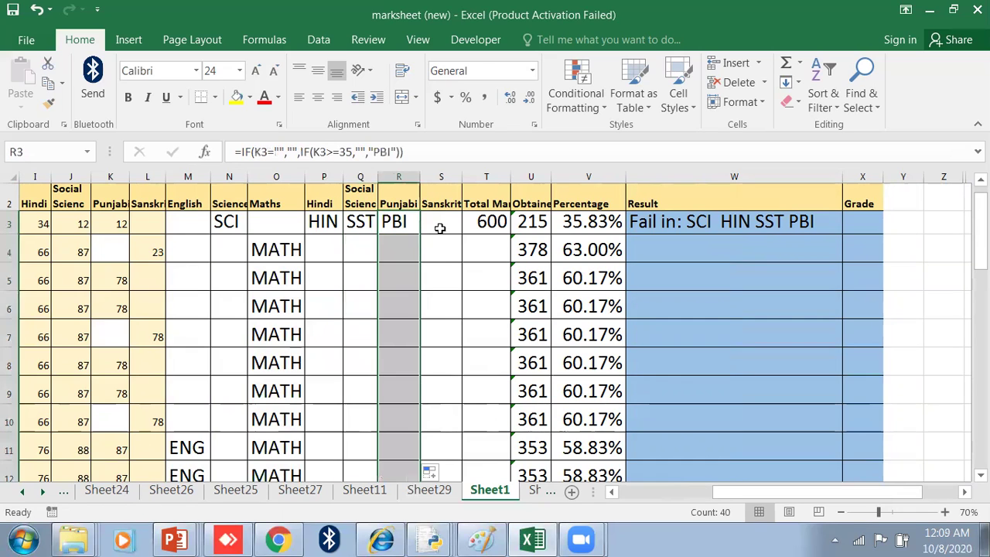
{"action": "left_click", "coordinate": [440, 225]}
{"action": "double_click", "coordinate": [461, 236]}
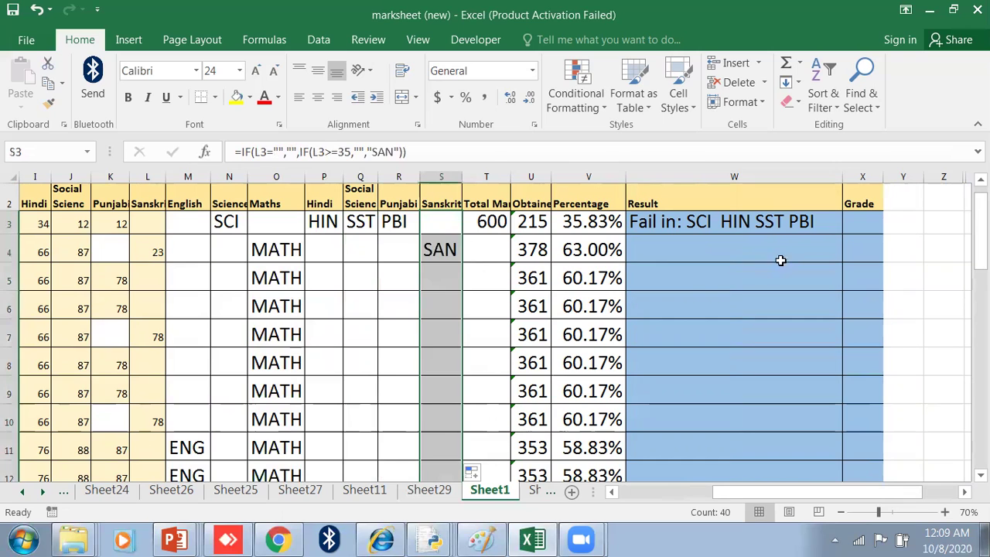
Fill the W3 result formula down the Result column for all students.
{"action": "left_click", "coordinate": [767, 234]}
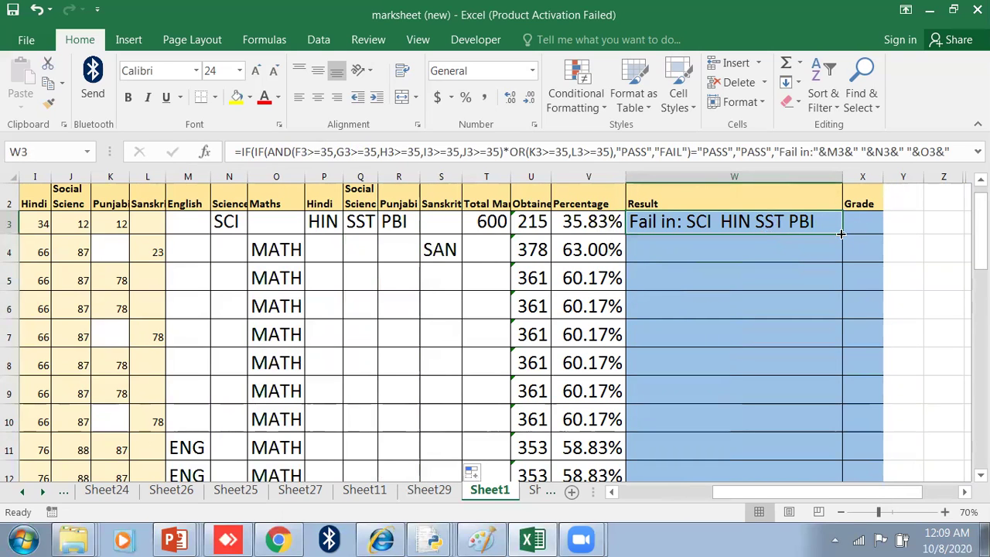
{"action": "double_click", "coordinate": [843, 234]}
{"action": "scroll", "coordinate": [750, 309], "scroll_direction": "down", "scroll_amount": 7}
{"action": "scroll", "coordinate": [750, 329], "scroll_direction": "up", "scroll_amount": 7}
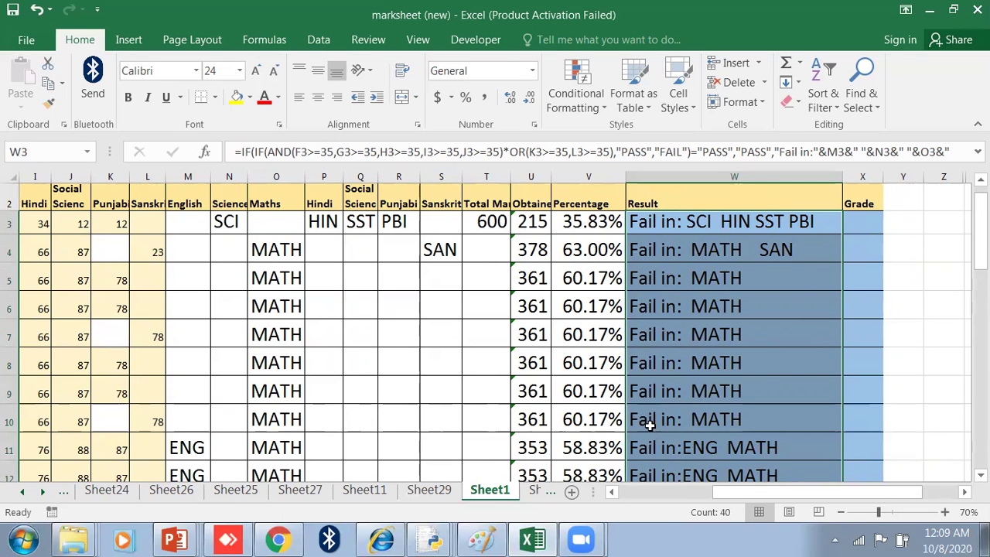
Set the row 3 Science mark (G3) to 67 and the Social Science (J3) and Punjabi (K3) marks to 90.
{"action": "left_click_drag", "start_coordinate": [742, 492], "coordinate": [650, 495]}
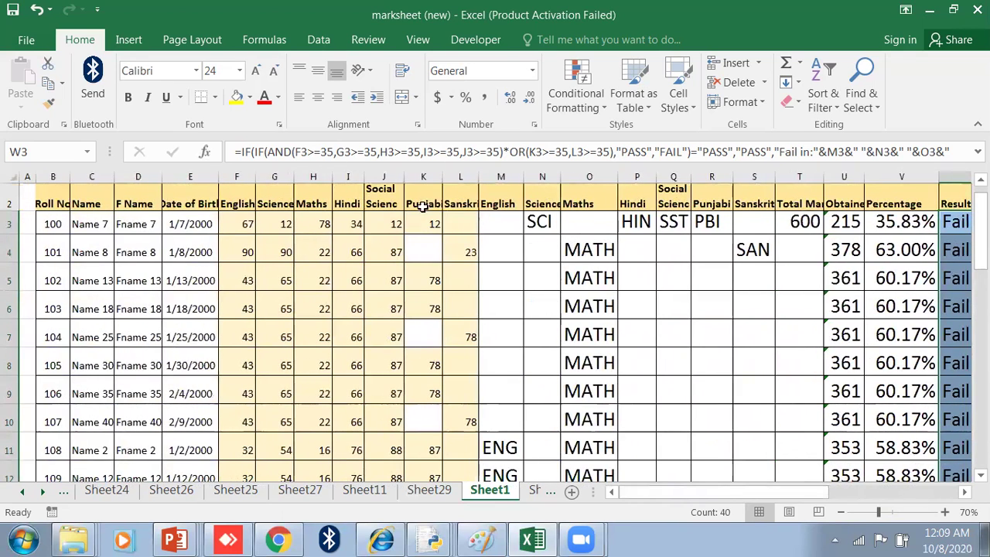
{"action": "left_click", "coordinate": [285, 224]}
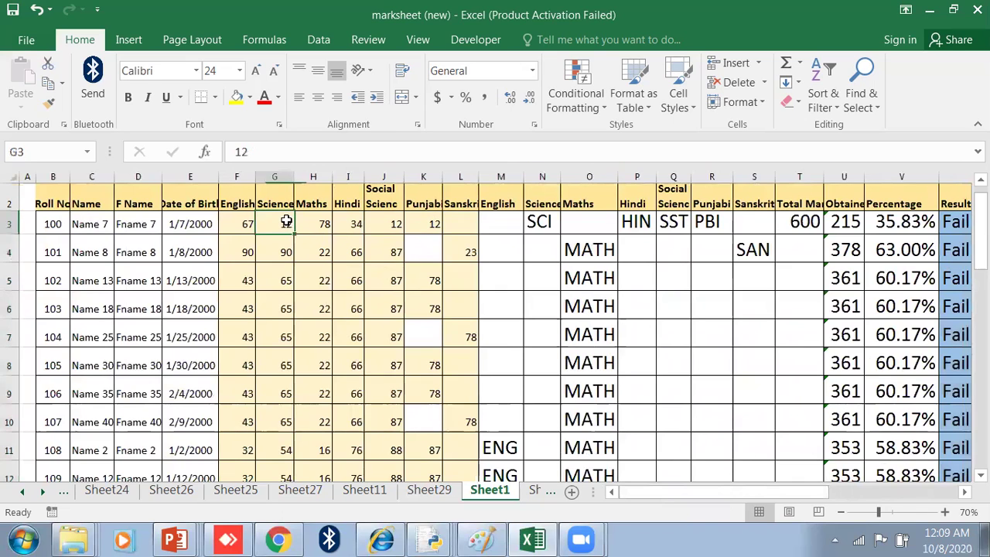
{"action": "type", "text": "67"}
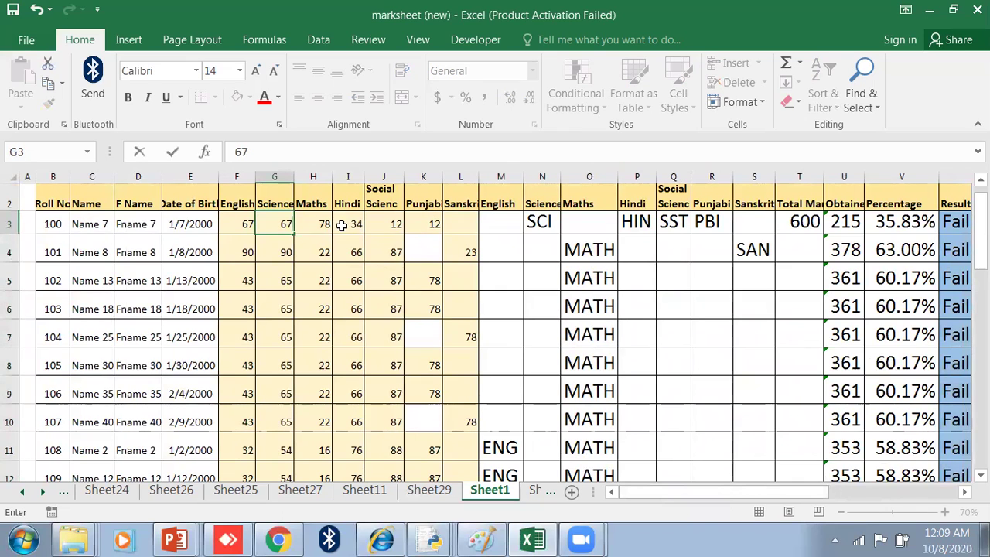
{"action": "left_click", "coordinate": [389, 224]}
{"action": "type", "text": "90"}
{"action": "left_click", "coordinate": [427, 224]}
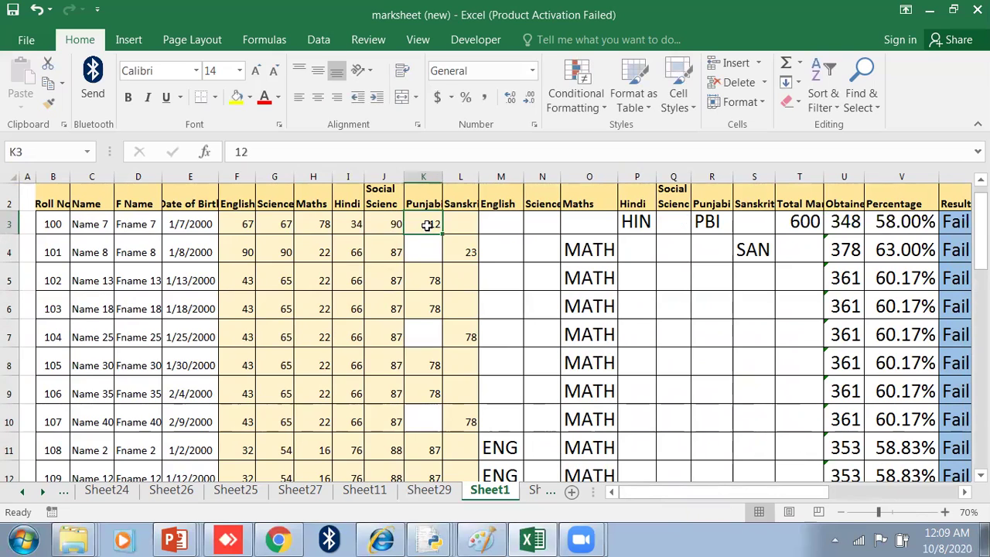
{"action": "type", "text": "90"}
{"action": "left_click", "coordinate": [403, 252]}
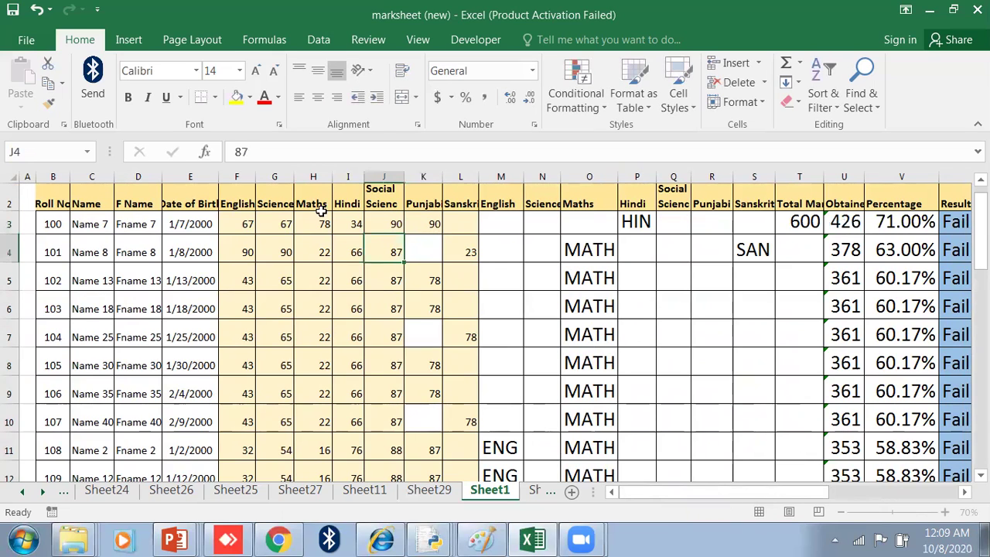
Set the row 3 Hindi mark (I3) to 78 and bring the Result column into view.
{"action": "left_click", "coordinate": [349, 224]}
{"action": "type", "text": "78"}
{"action": "left_click", "coordinate": [625, 308]}
{"action": "left_click_drag", "start_coordinate": [753, 494], "coordinate": [832, 490]}
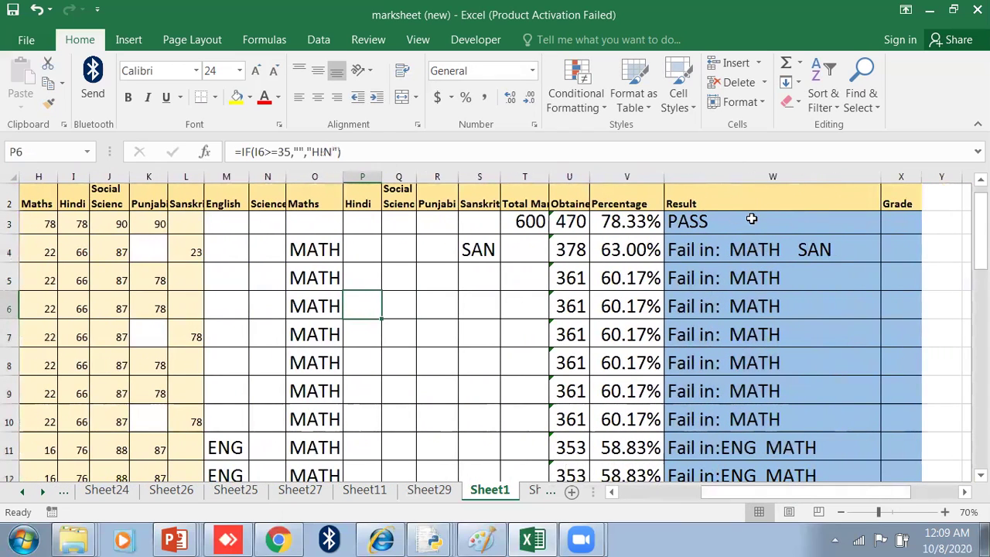
Review the filled results down the Result column and the formula in W3.
{"action": "scroll", "coordinate": [751, 286], "scroll_direction": "down", "scroll_amount": 12}
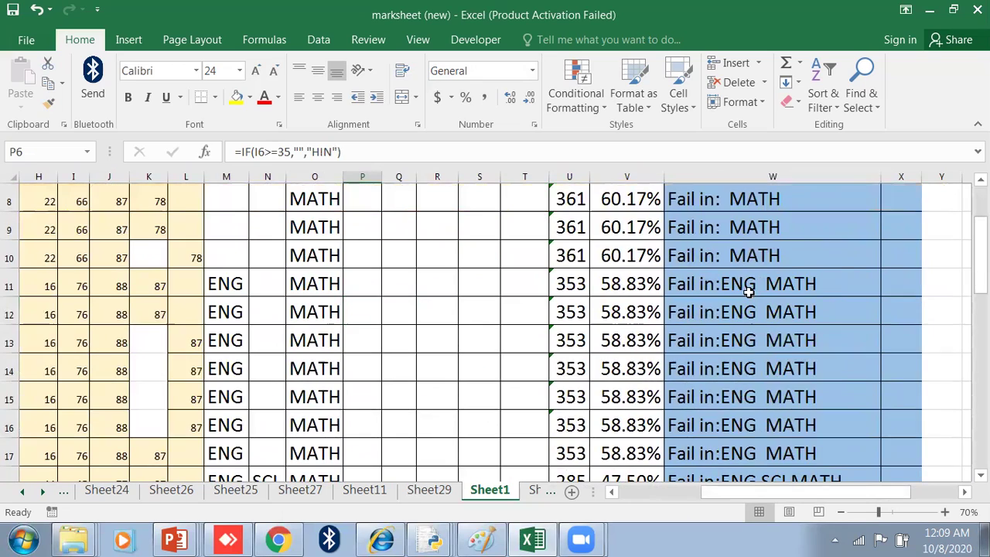
{"action": "scroll", "coordinate": [831, 314], "scroll_direction": "up", "scroll_amount": 8}
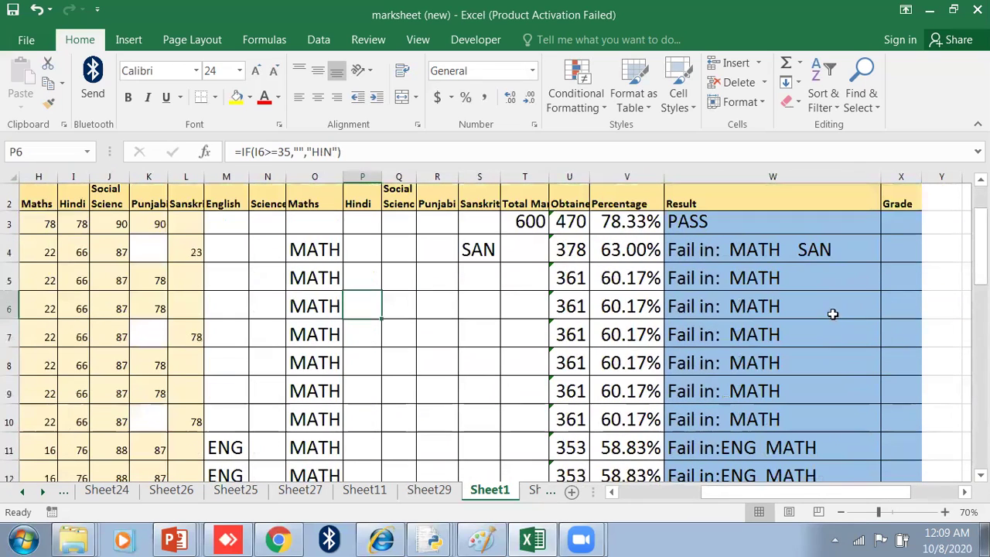
{"action": "mouse_move", "coordinate": [705, 493]}
{"action": "left_mouse_down"}
{"action": "mouse_move", "coordinate": [744, 495]}
{"action": "mouse_move", "coordinate": [719, 497]}
{"action": "left_mouse_up"}
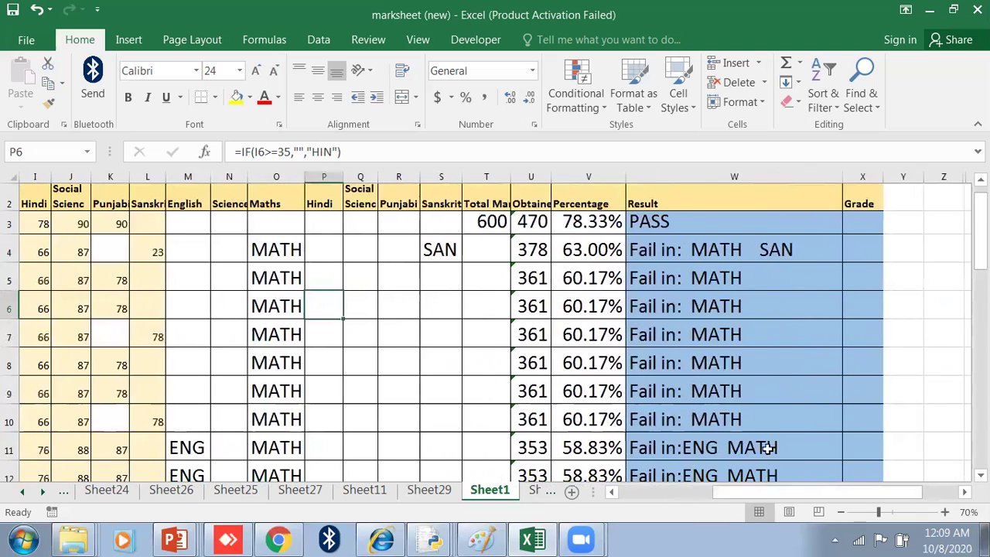
{"action": "left_click", "coordinate": [872, 222]}
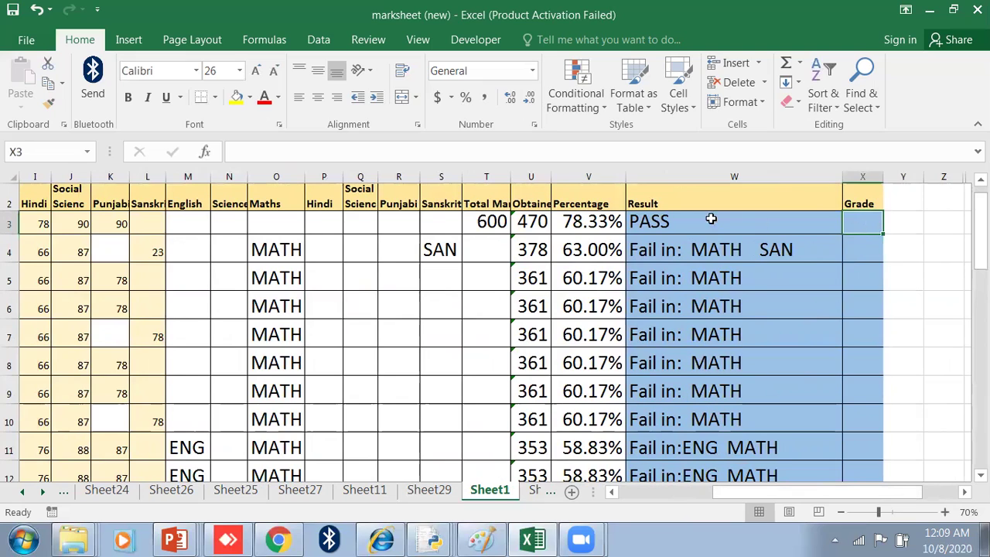
{"action": "double_click", "coordinate": [715, 221]}
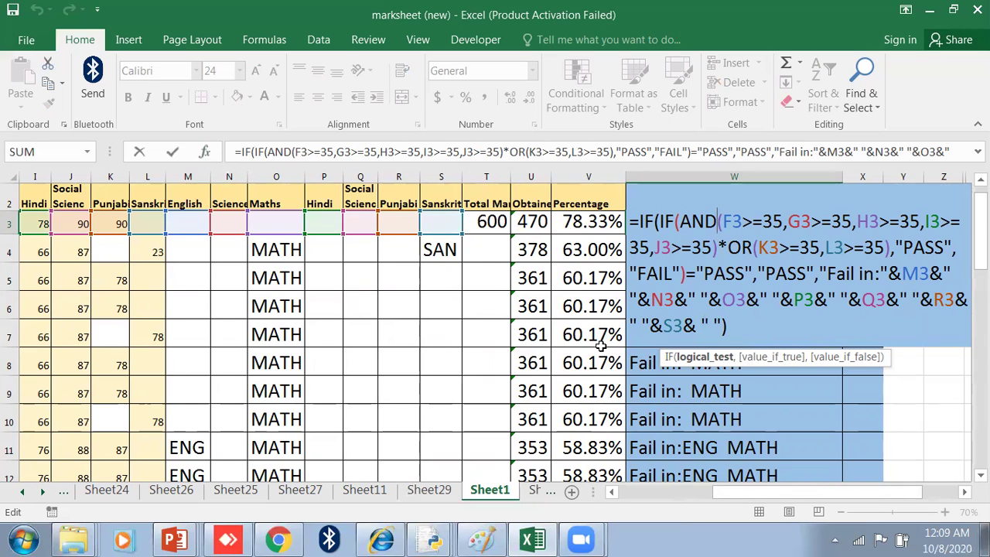
{"action": "key", "text": "Escape"}
Start the grade formula in X3 with =IF(V3>=95,"A", based on the percentage cell.
{"action": "left_click", "coordinate": [860, 216]}
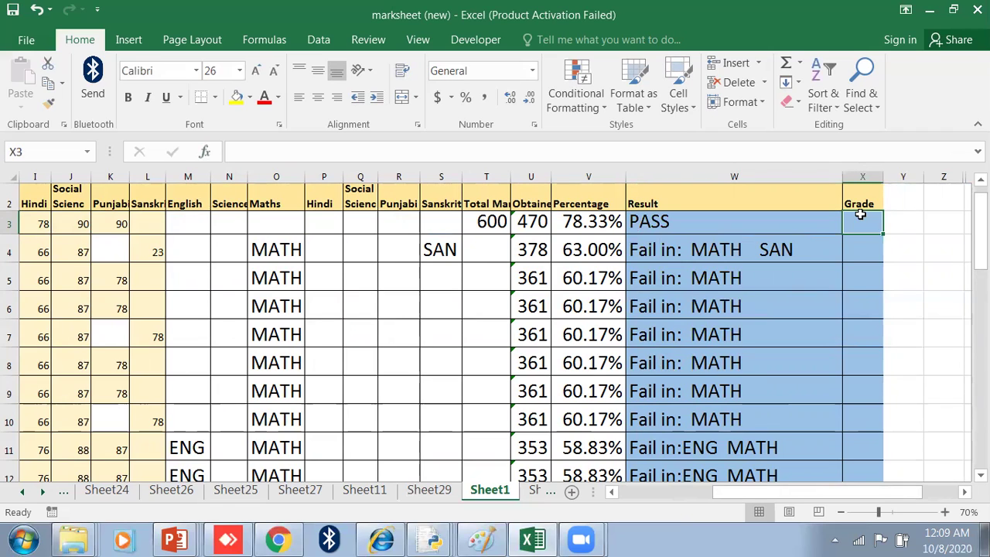
{"action": "type", "text": "=if"}
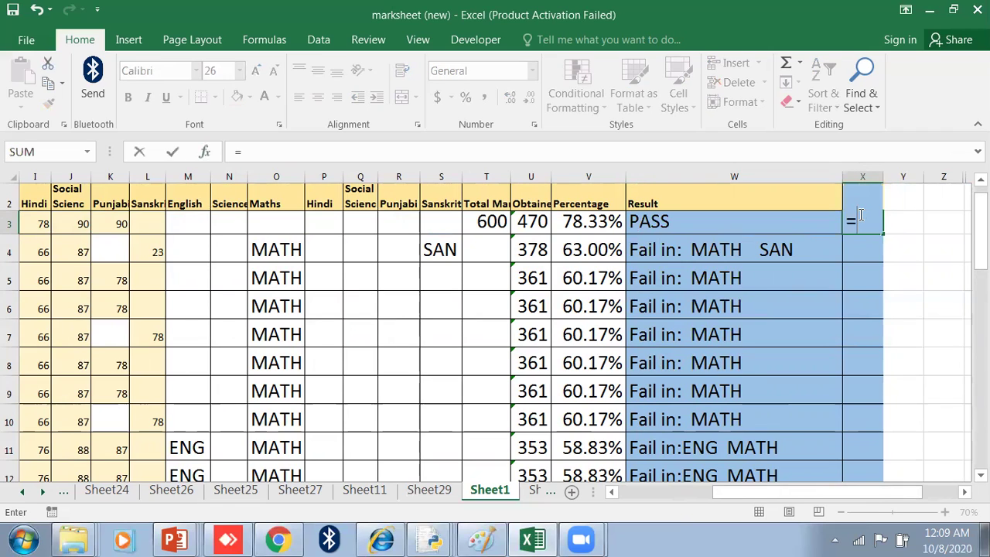
{"action": "key", "text": "BackSpace"}
{"action": "key", "text": "BackSpace"}
{"action": "key", "text": "Caps_Lock"}
{"action": "type", "text": "IF("}
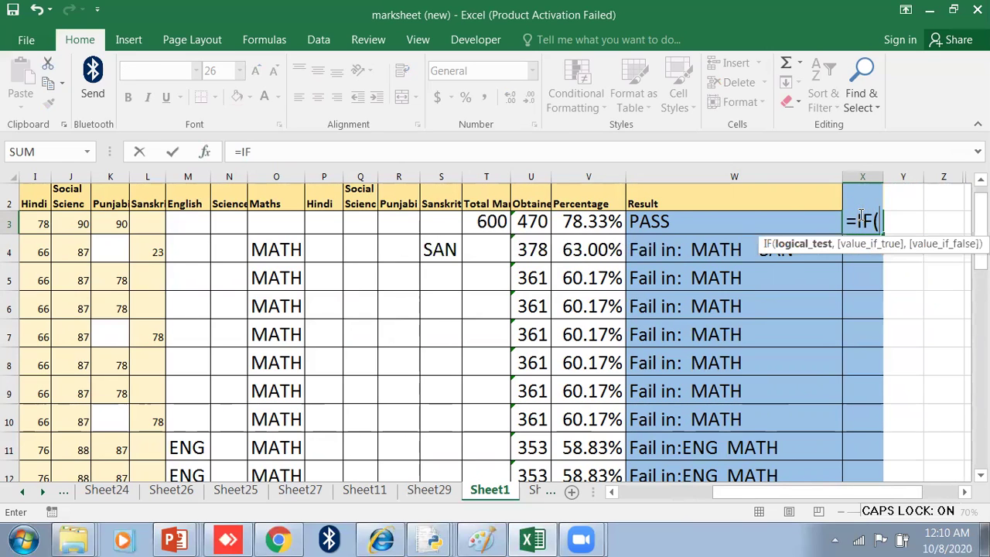
{"action": "left_click", "coordinate": [582, 221]}
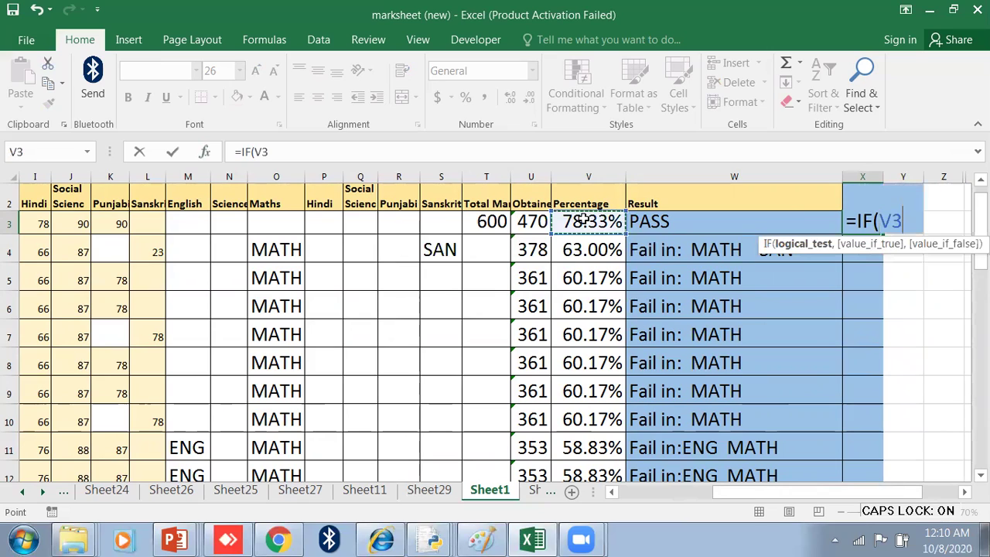
{"action": "type", "text": ">=95"}
{"action": "key", "text": "Caps_Lock"}
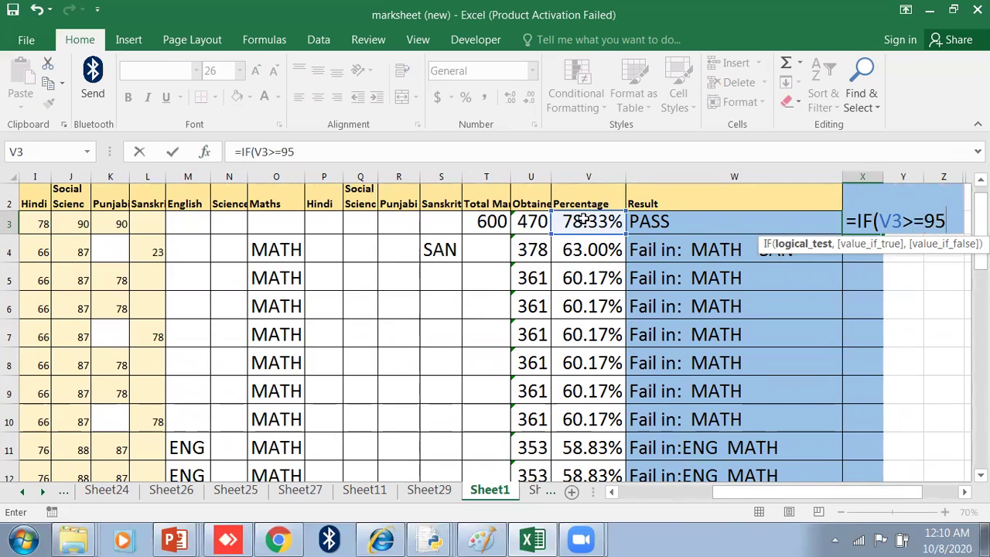
{"action": "type", "text": ",\"A"}
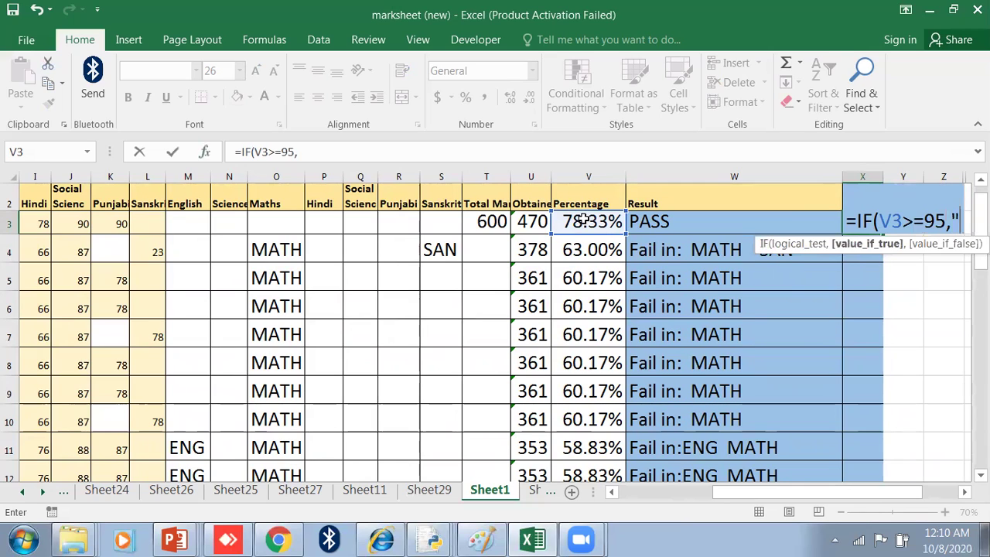
{"action": "type", "text": "\","}
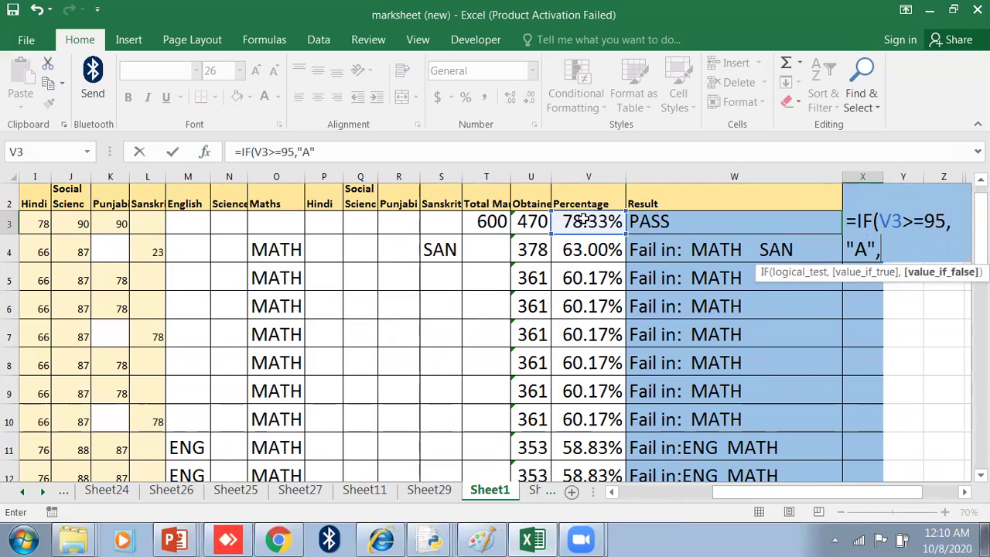
Add a nested condition IF(V3>=85,"B", to the X3 grade formula.
{"action": "type", "text": "IF("}
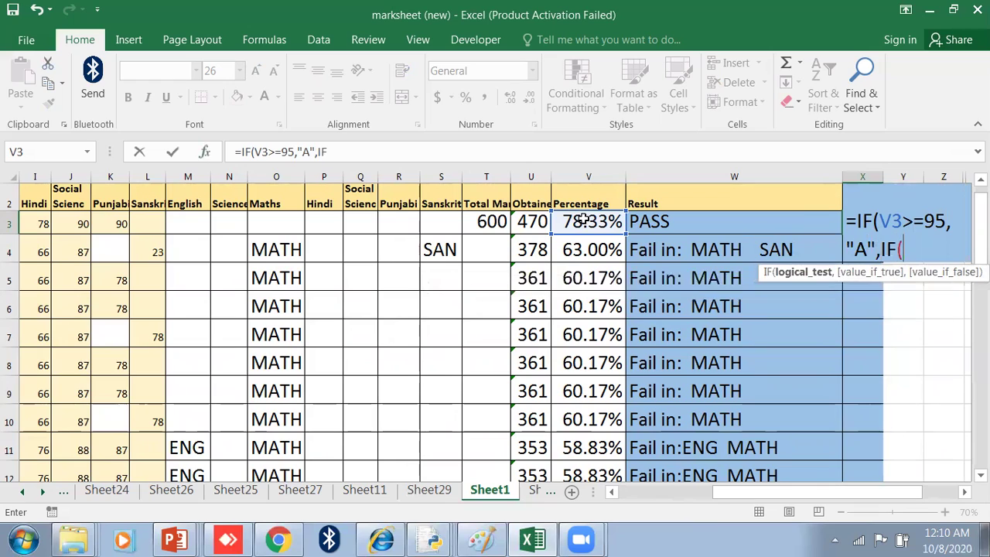
{"action": "left_click", "coordinate": [586, 221]}
{"action": "type", "text": ">="}
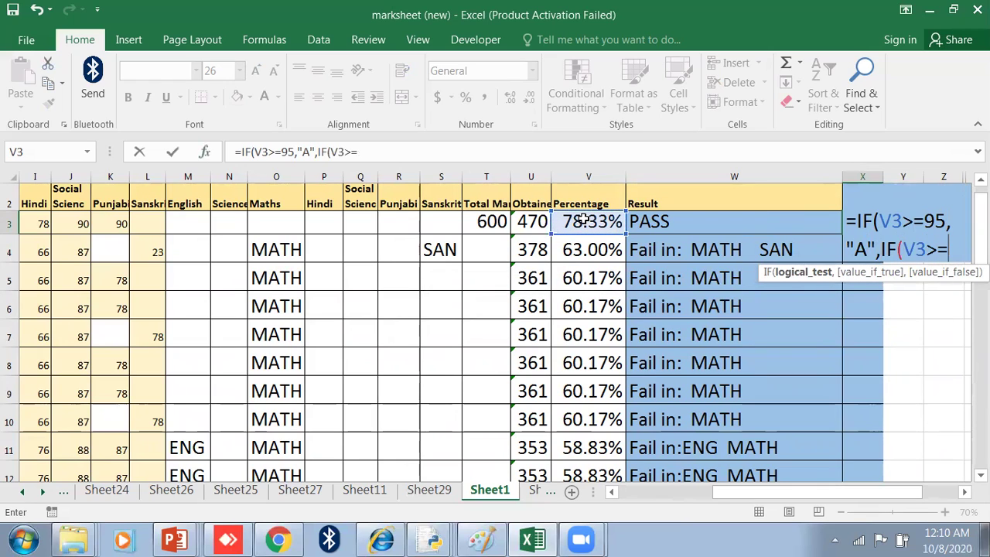
{"action": "type", "text": "85,"}
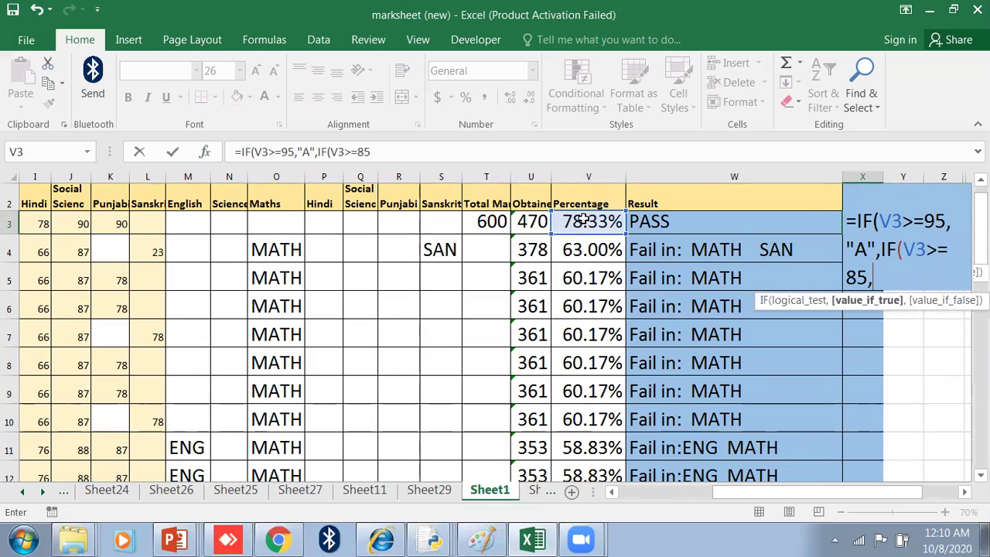
{"action": "type", "text": "\"B\","}
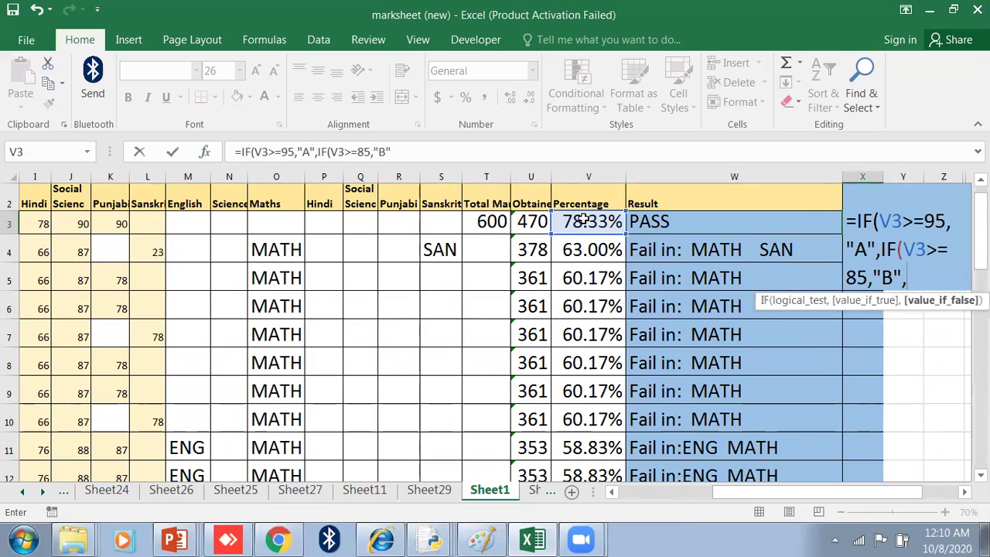
Add a third nested condition IF(V3>=75,"C", to the X3 grade formula.
{"action": "type", "text": "IF(V3"}
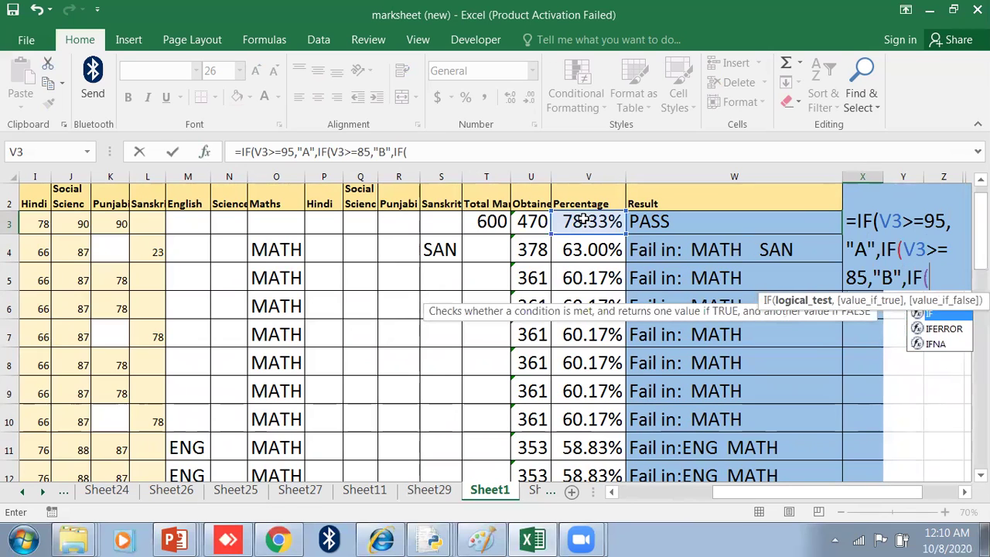
{"action": "type", "text": ">="}
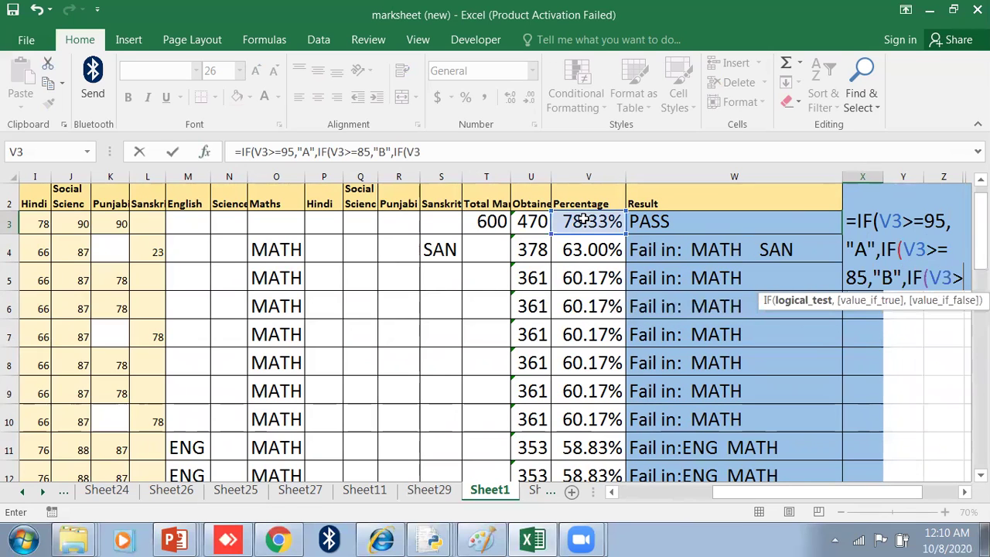
{"action": "type", "text": "75,"}
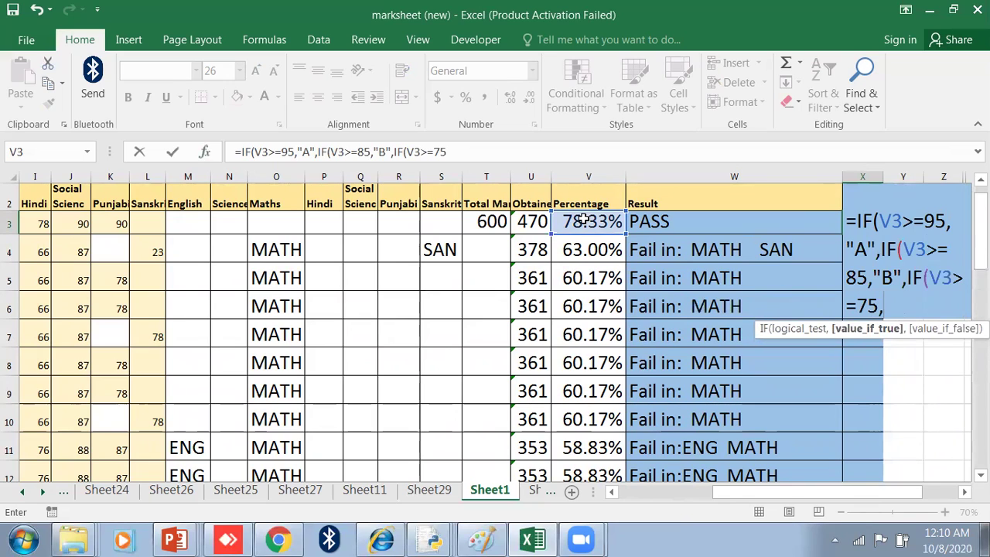
{"action": "type", "text": "\"C\""}
{"action": "type", "text": ","}
Complete the X3 grade formula with IF(V3>=55,"D","E") and close all nested IF brackets.
{"action": "type", "text": "IF("}
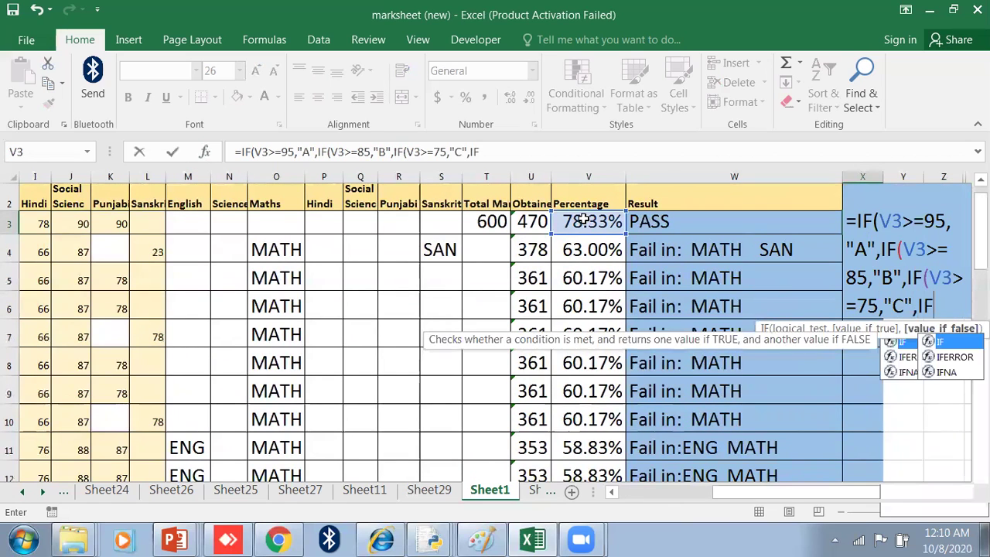
{"action": "type", "text": "V3>"}
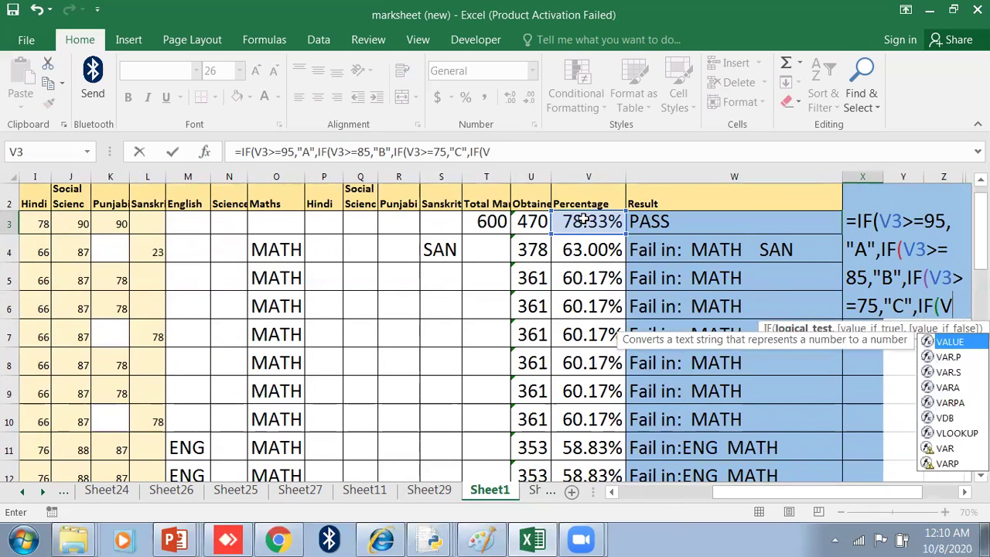
{"action": "type", "text": "="}
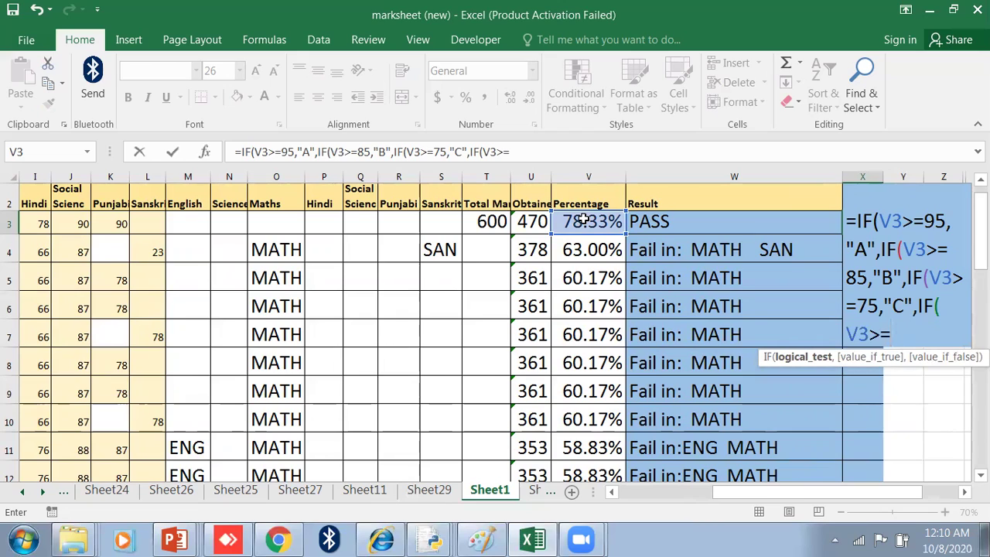
{"action": "type", "text": "55,\"D\""}
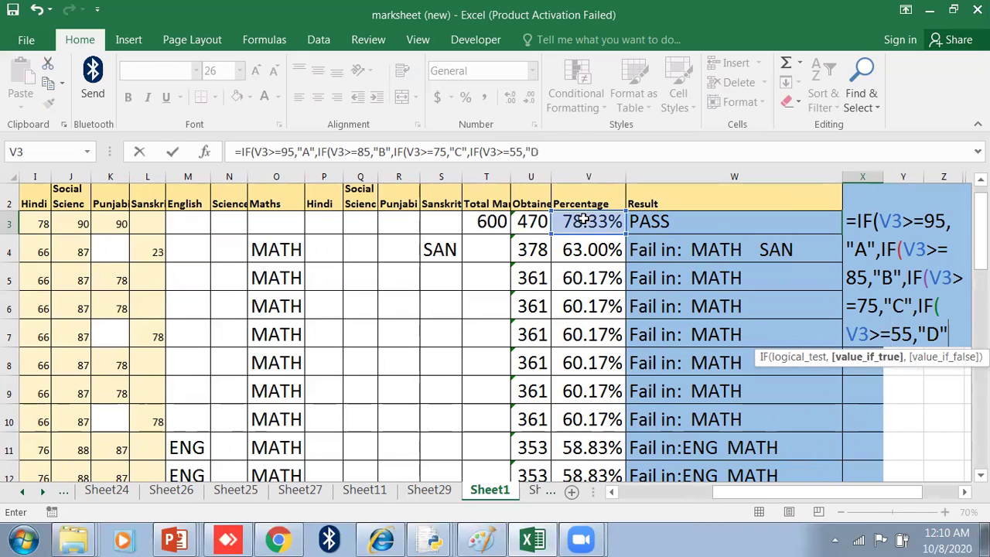
{"action": "type", "text": ",\"E\""}
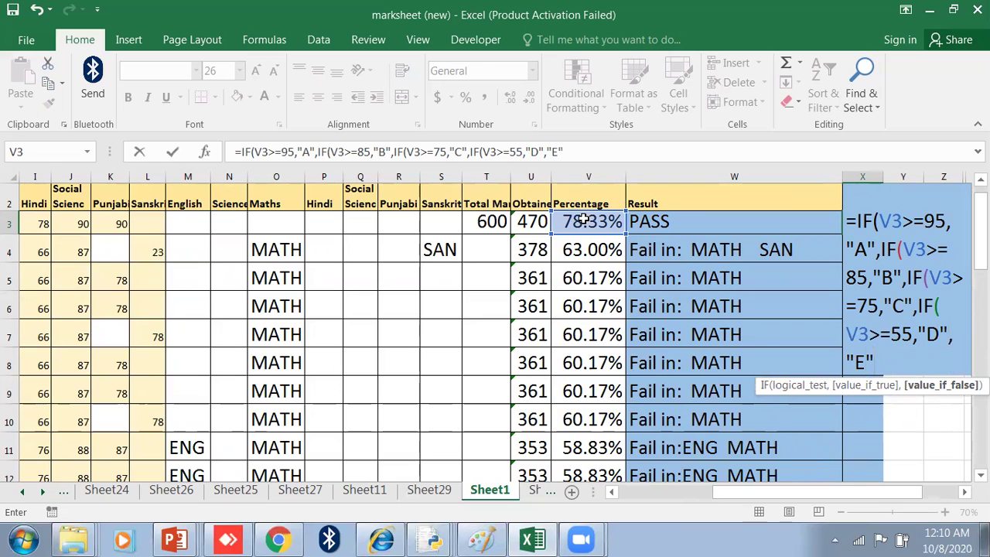
{"action": "type", "text": ")))"}
{"action": "key", "text": "Return"}
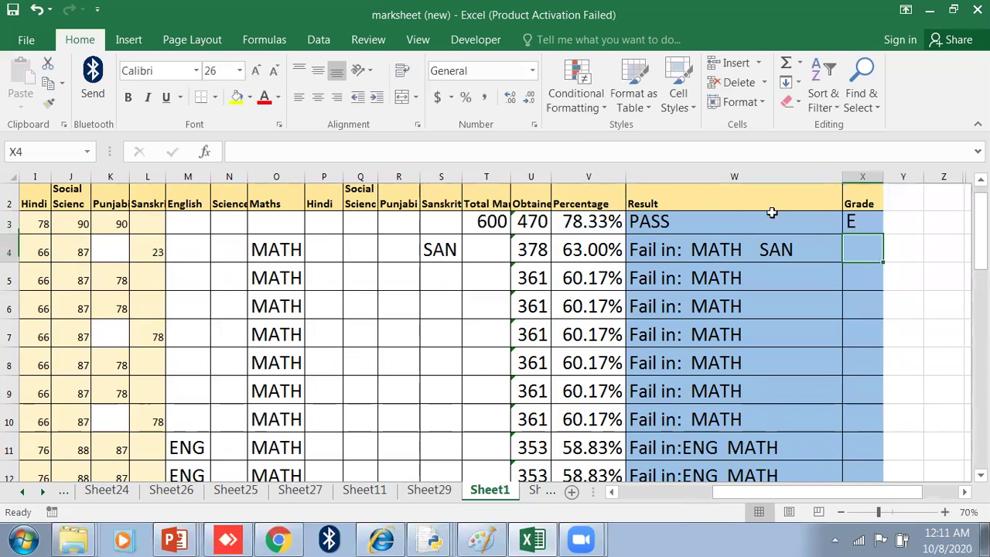
Change the thresholds in the X3 grade formula to percentages: 95%, 85%, 75% and 55%.
{"action": "left_click", "coordinate": [864, 207]}
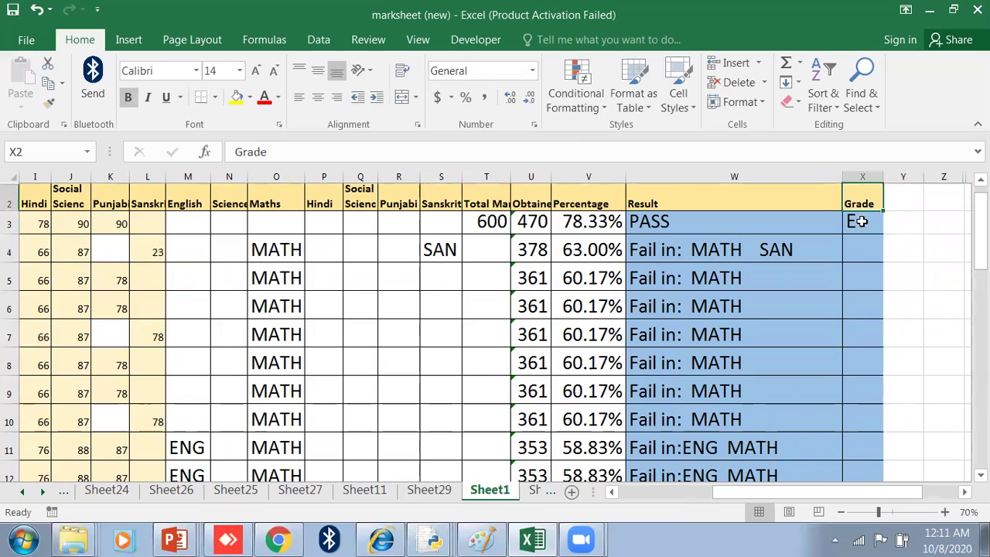
{"action": "left_click", "coordinate": [861, 222]}
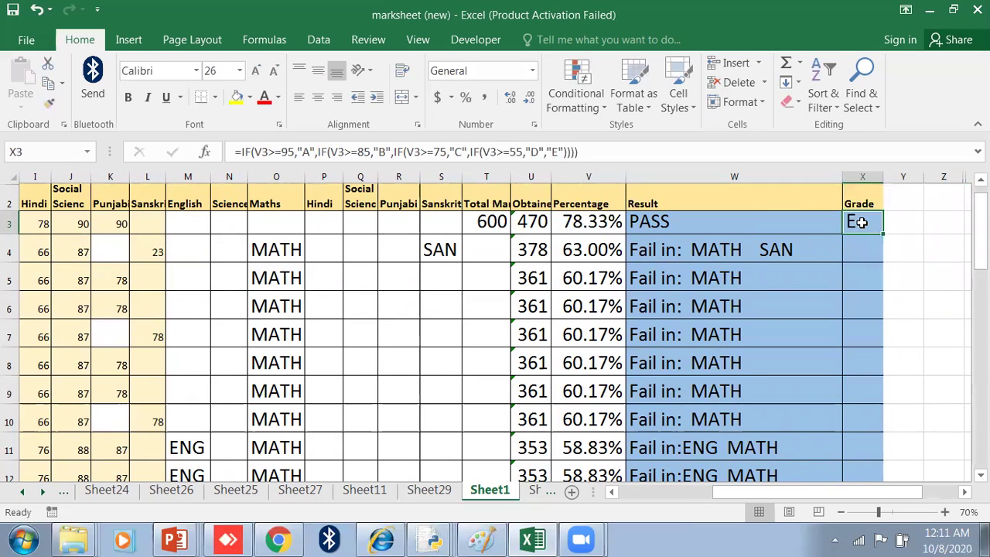
{"action": "double_click", "coordinate": [861, 222]}
{"action": "left_click", "coordinate": [292, 152]}
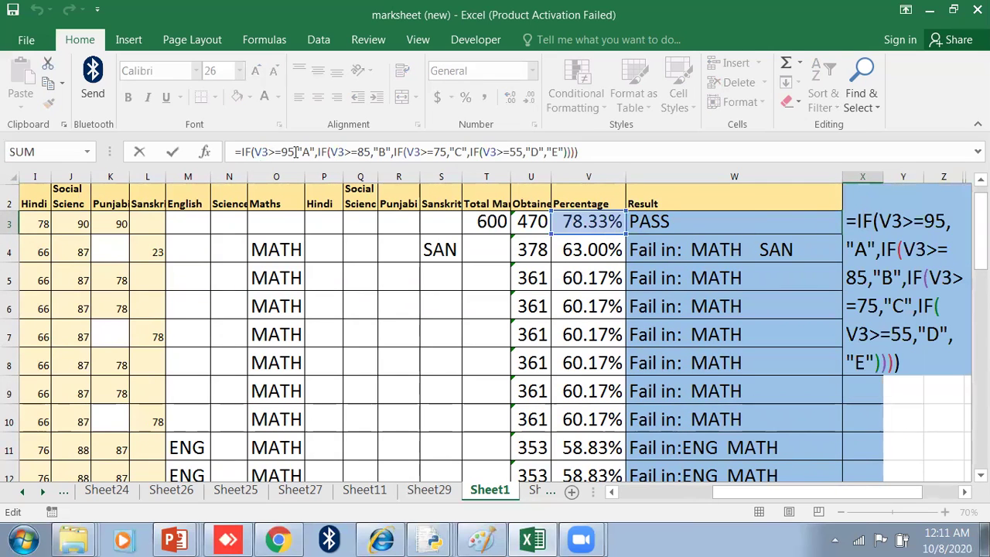
{"action": "type", "text": "%"}
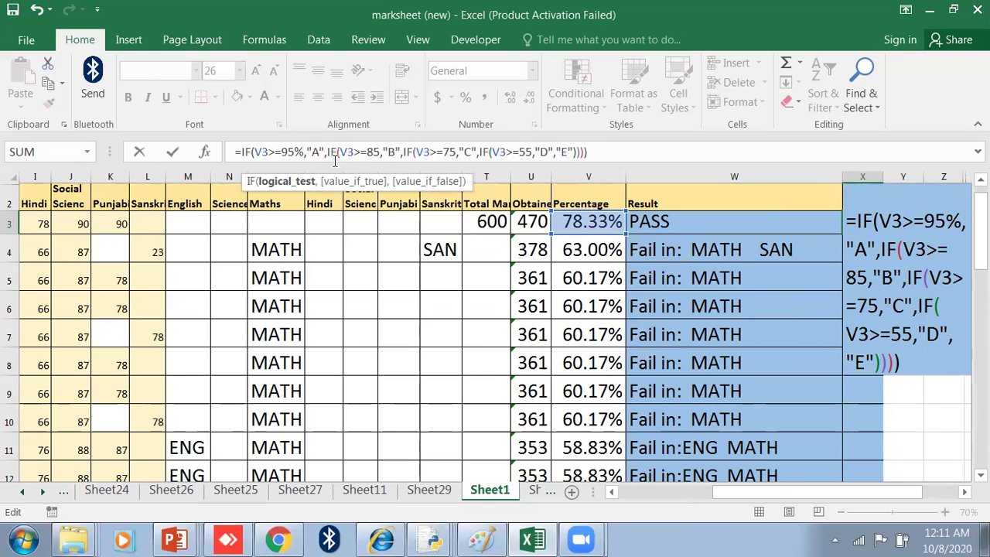
{"action": "left_click", "coordinate": [381, 153]}
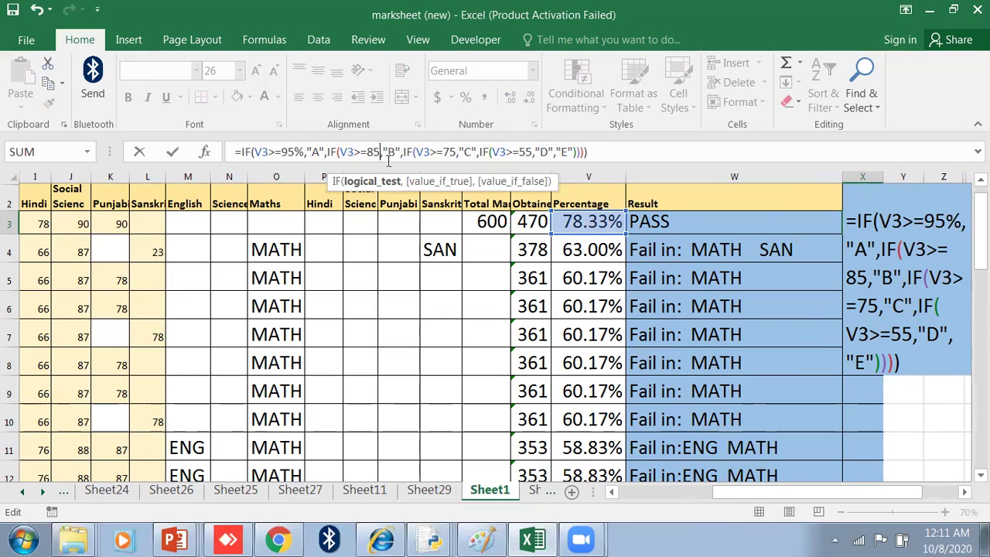
{"action": "type", "text": "%"}
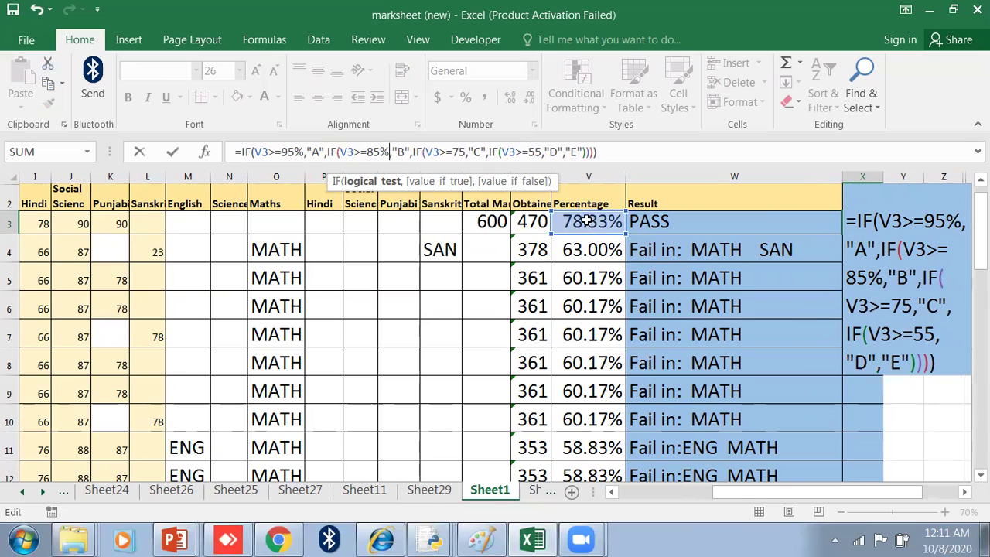
{"action": "left_click", "coordinate": [466, 152]}
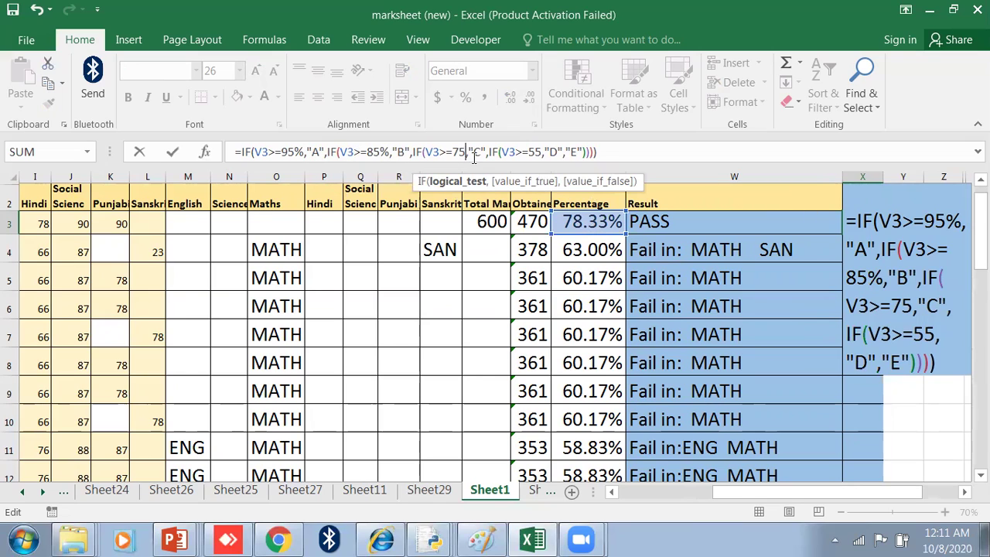
{"action": "type", "text": "%"}
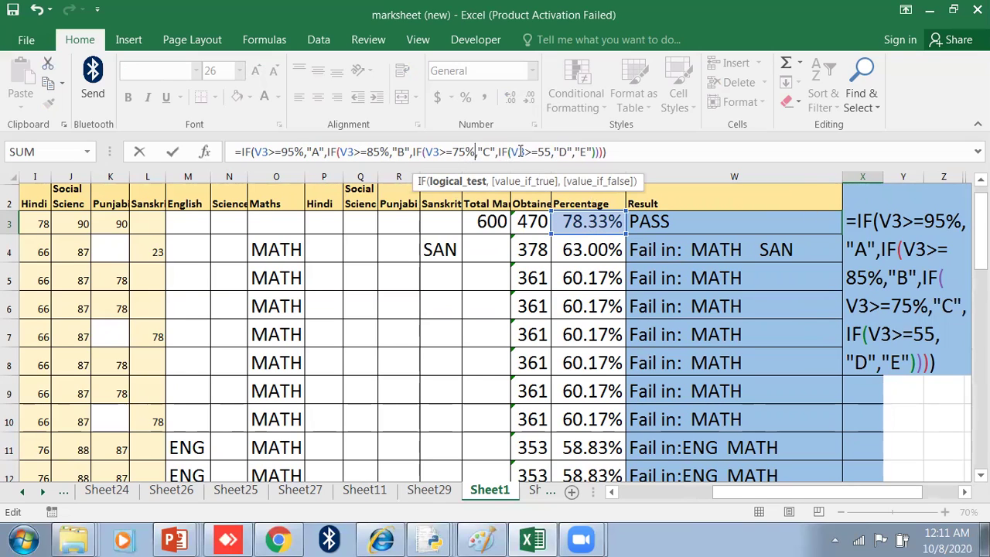
{"action": "left_click", "coordinate": [550, 152]}
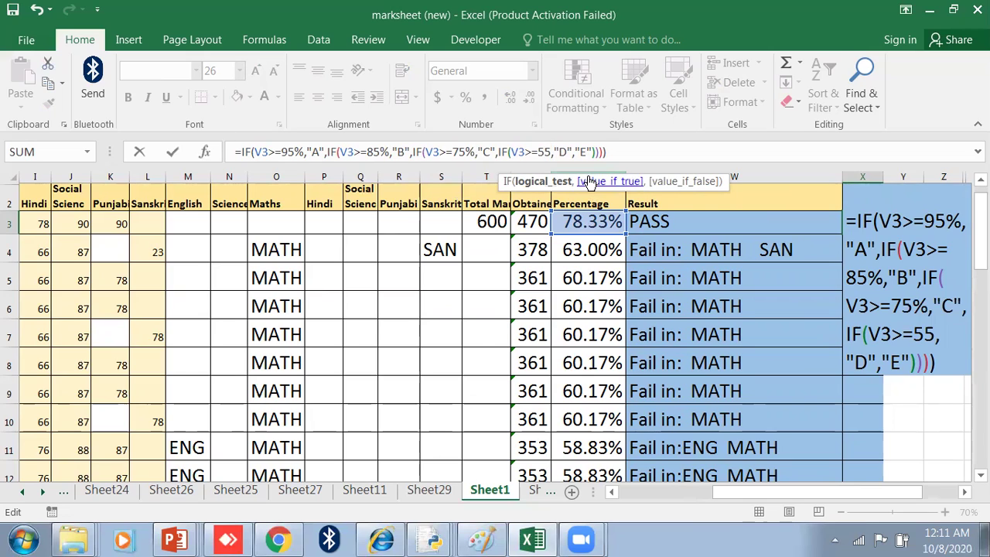
{"action": "type", "text": "%"}
{"action": "key", "text": "Return"}
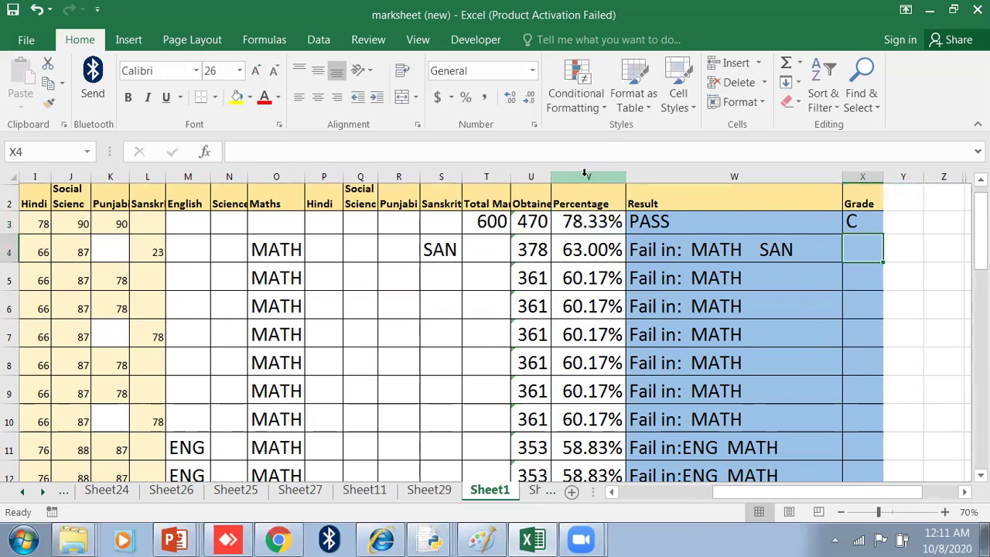
Fill the X3 grade formula down the Grade column for all students and check the filled rows.
{"action": "left_click", "coordinate": [859, 221]}
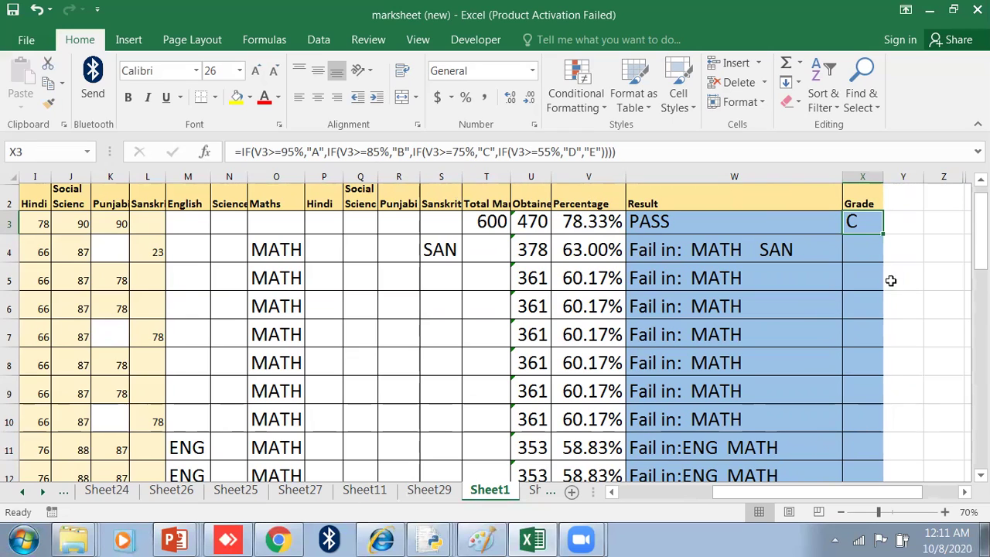
{"action": "double_click", "coordinate": [884, 232]}
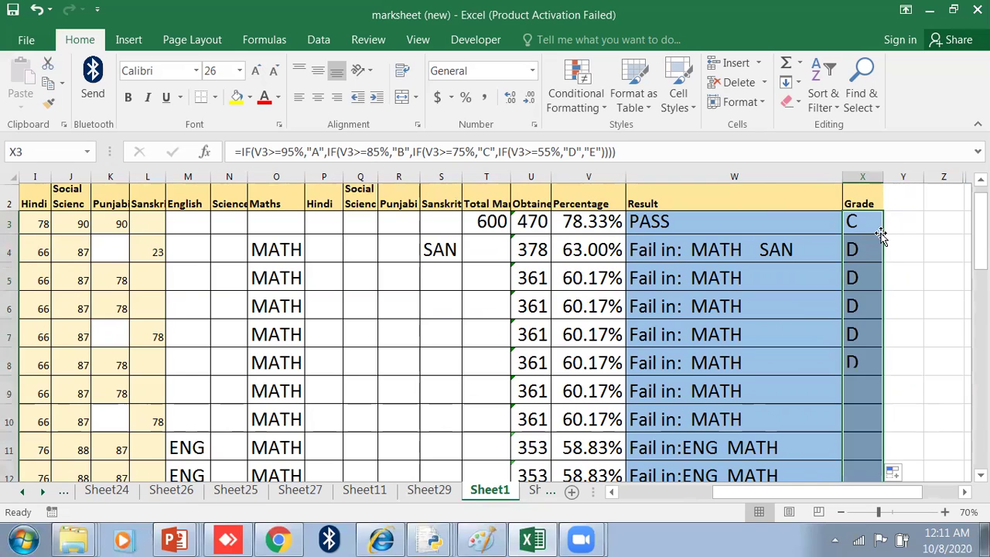
{"action": "scroll", "coordinate": [882, 325], "scroll_direction": "down", "scroll_amount": 8}
{"action": "scroll", "coordinate": [880, 330], "scroll_direction": "down", "scroll_amount": 3}
{"action": "scroll", "coordinate": [880, 330], "scroll_direction": "up", "scroll_amount": 11}
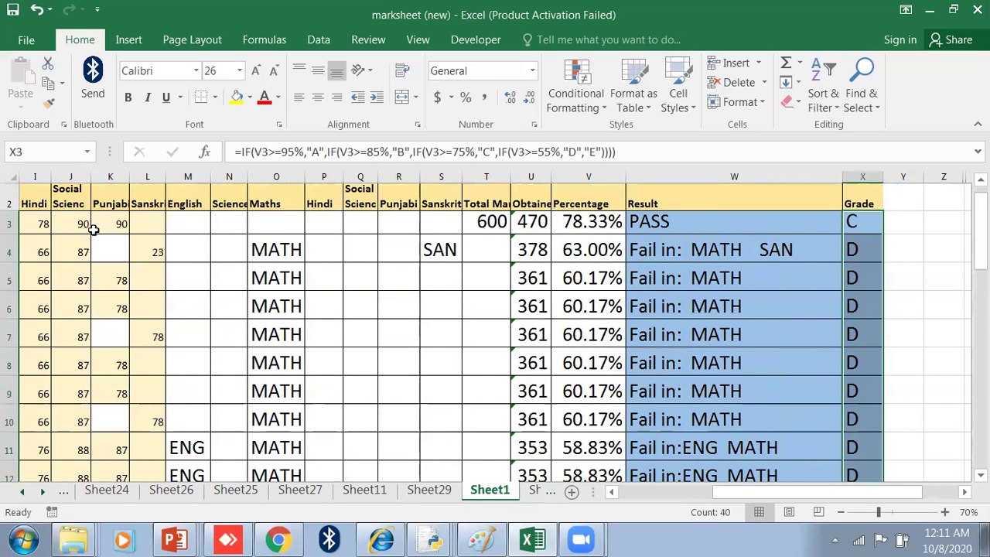
{"action": "left_click_drag", "start_coordinate": [718, 495], "coordinate": [748, 486]}
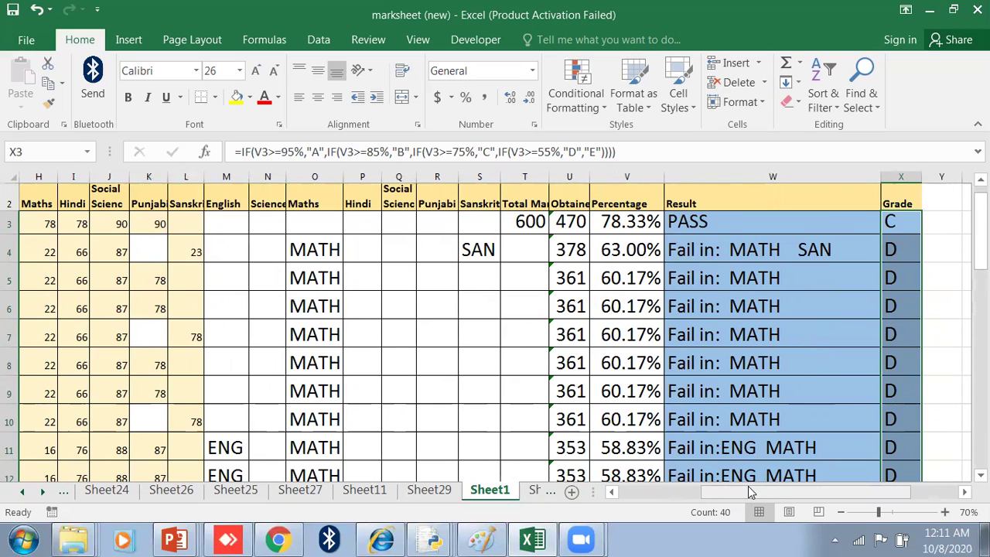
{"action": "left_click_drag", "start_coordinate": [748, 485], "coordinate": [728, 489]}
{"action": "scroll", "coordinate": [590, 328], "scroll_direction": "down", "scroll_amount": 1}
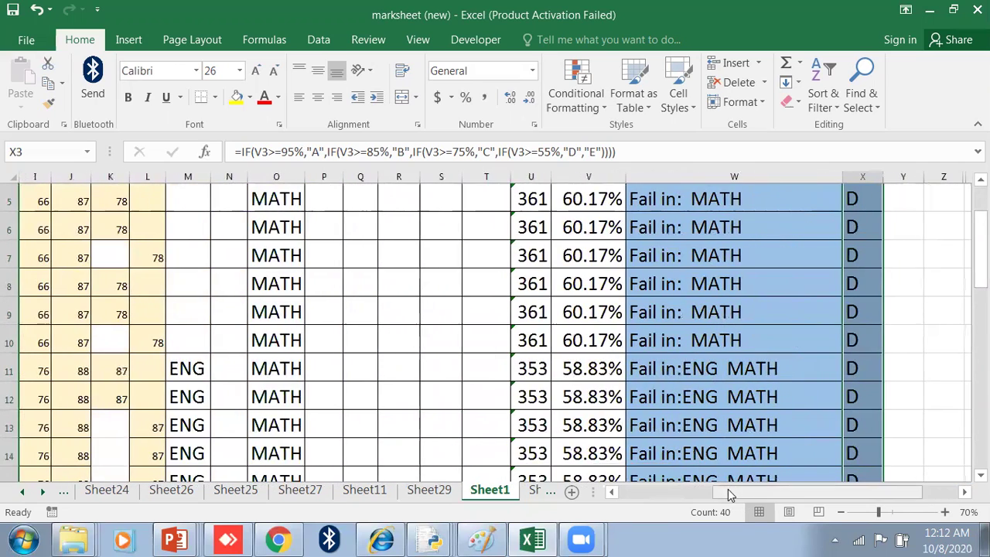